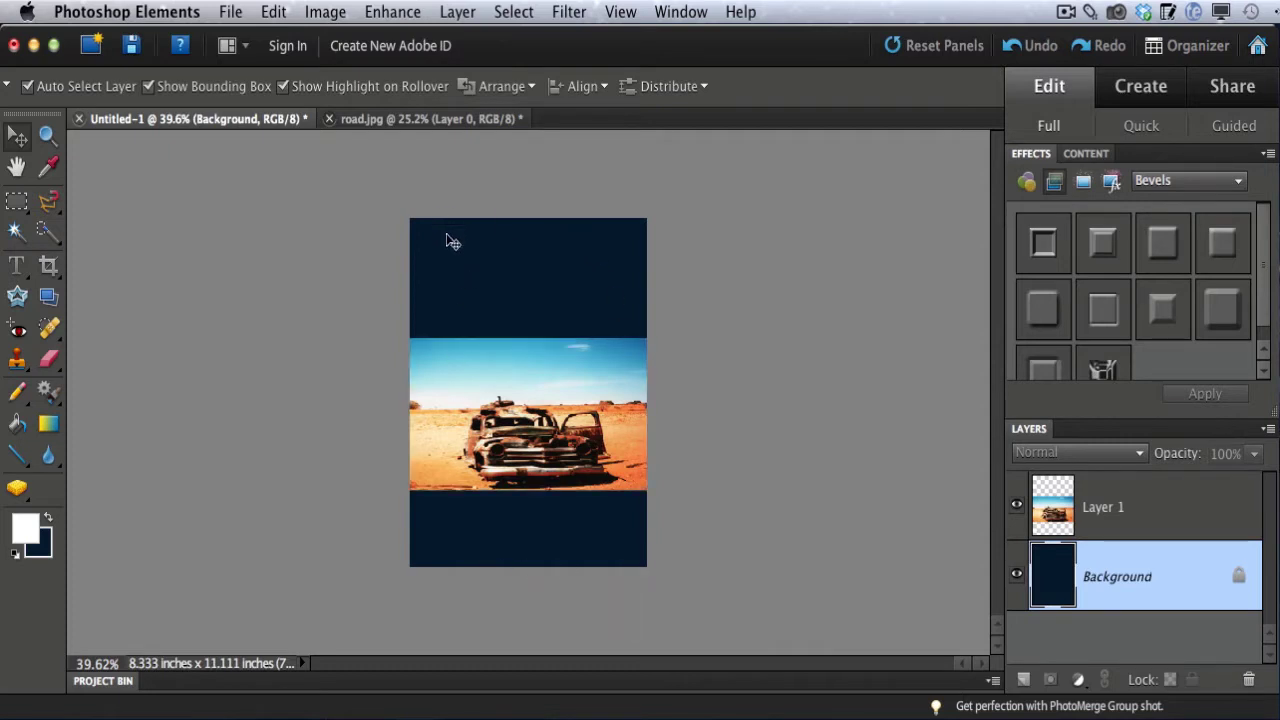
Nudge the desert car photo slightly upward on the cover and deselect it.
drag(504, 400, 491, 377)
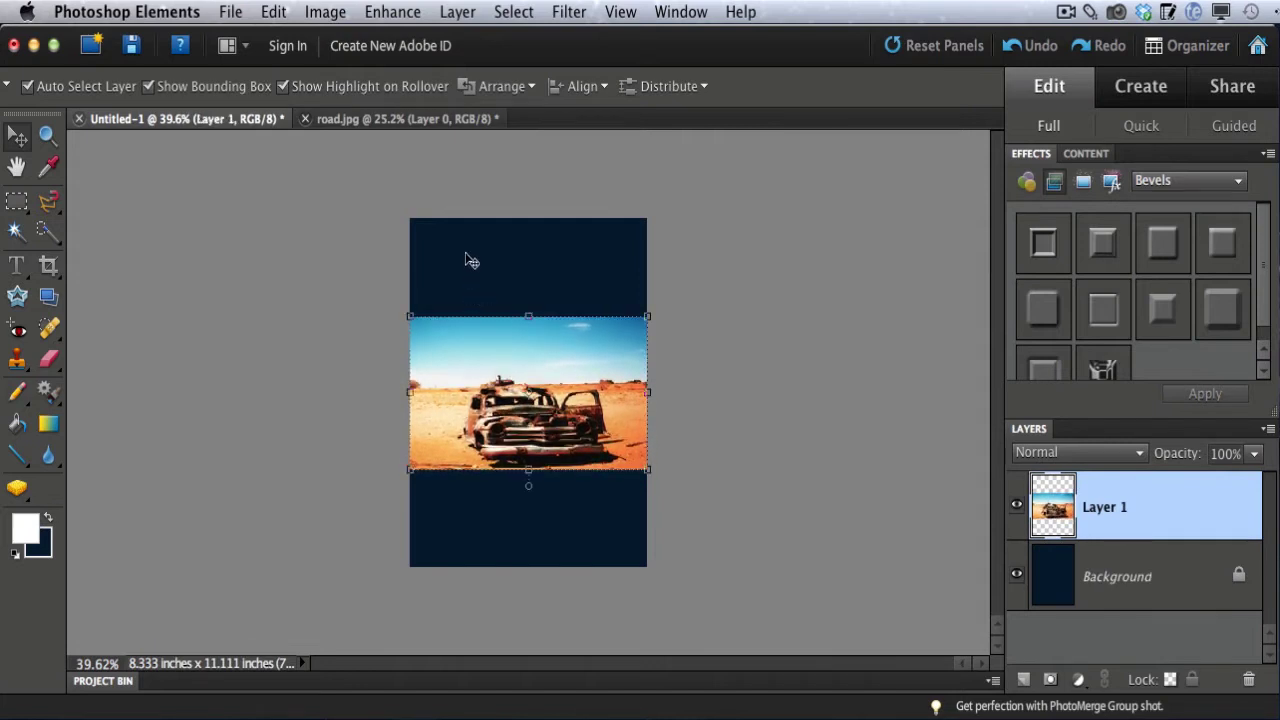
click(717, 452)
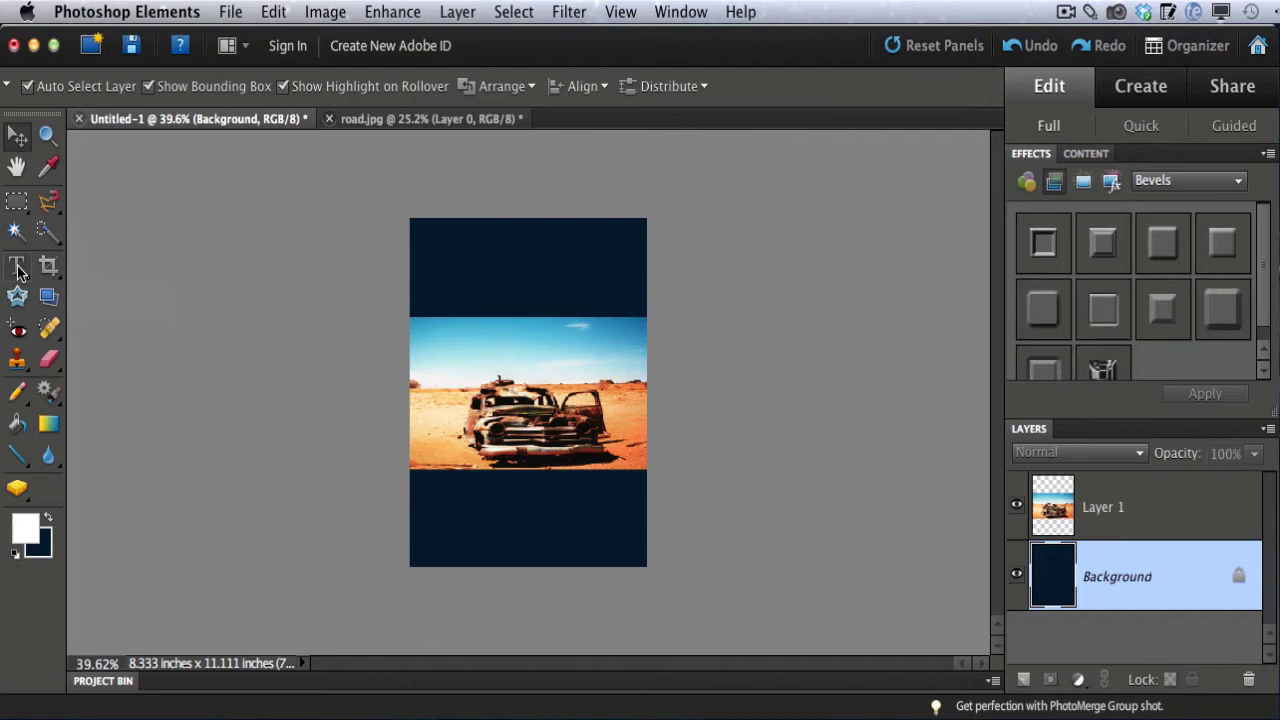
click(17, 267)
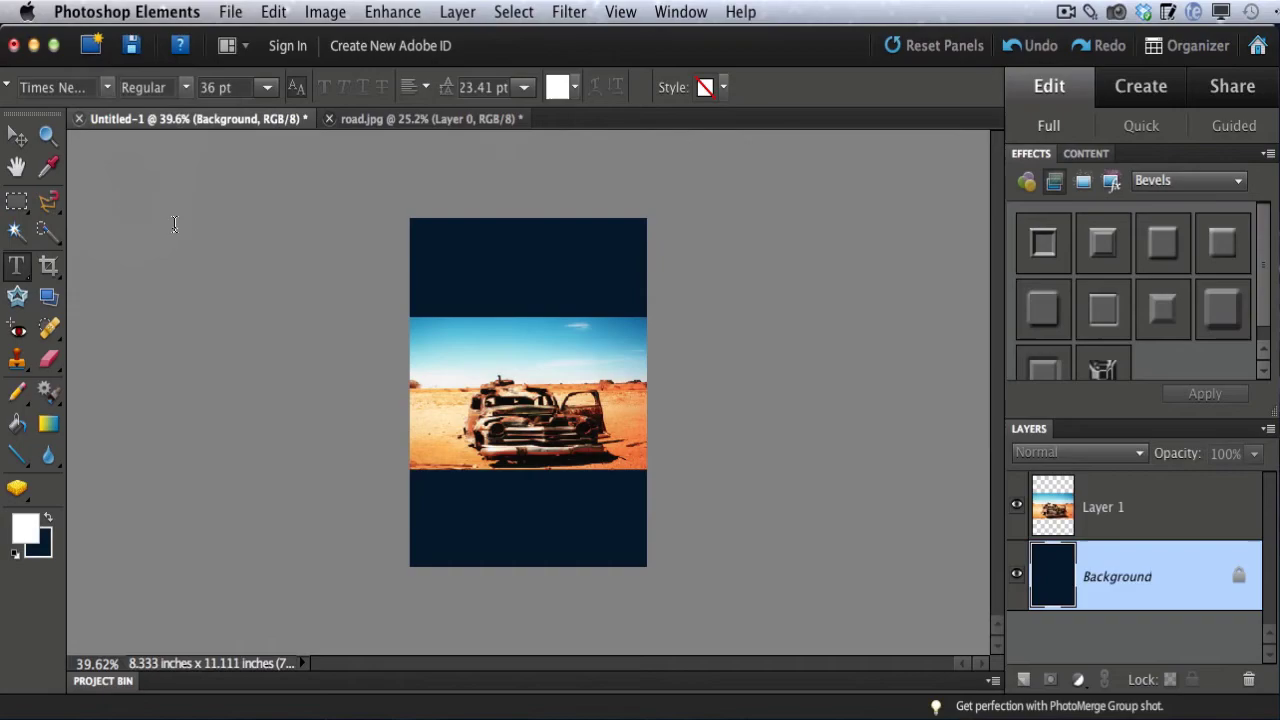
Start a text layer near the top of the cover and choose the Droid Serif font.
click(137, 153)
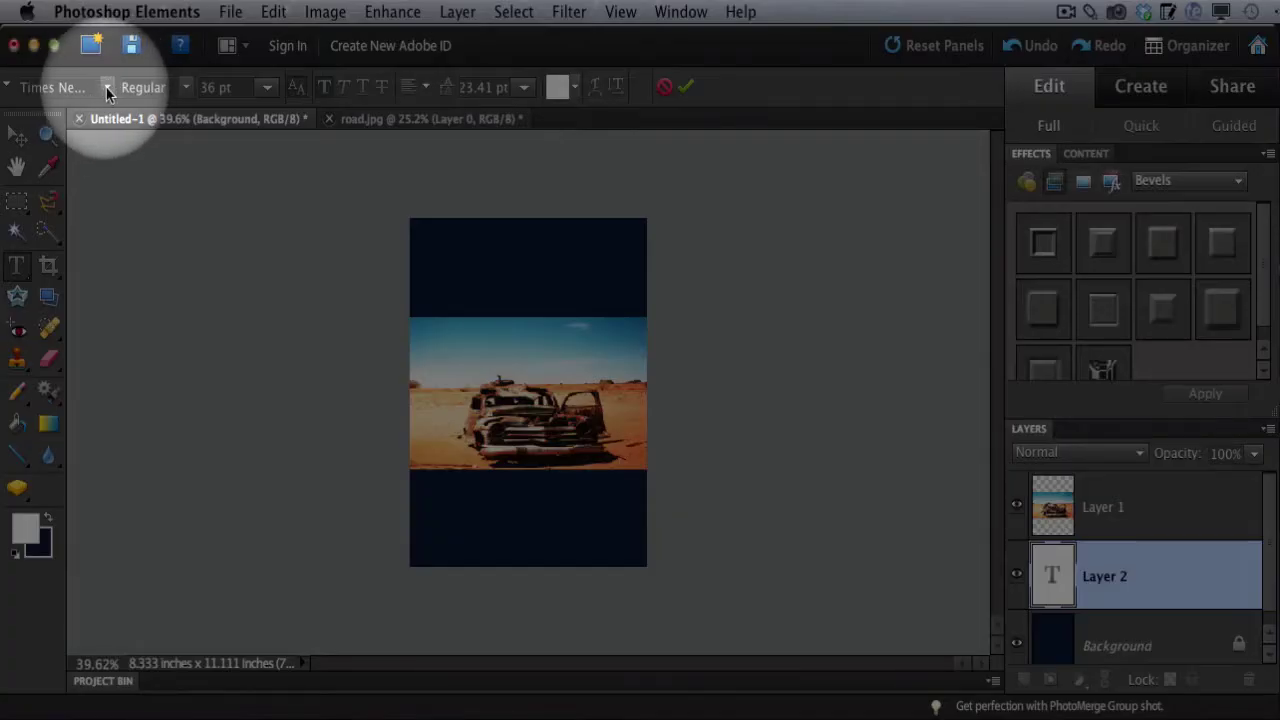
click(108, 88)
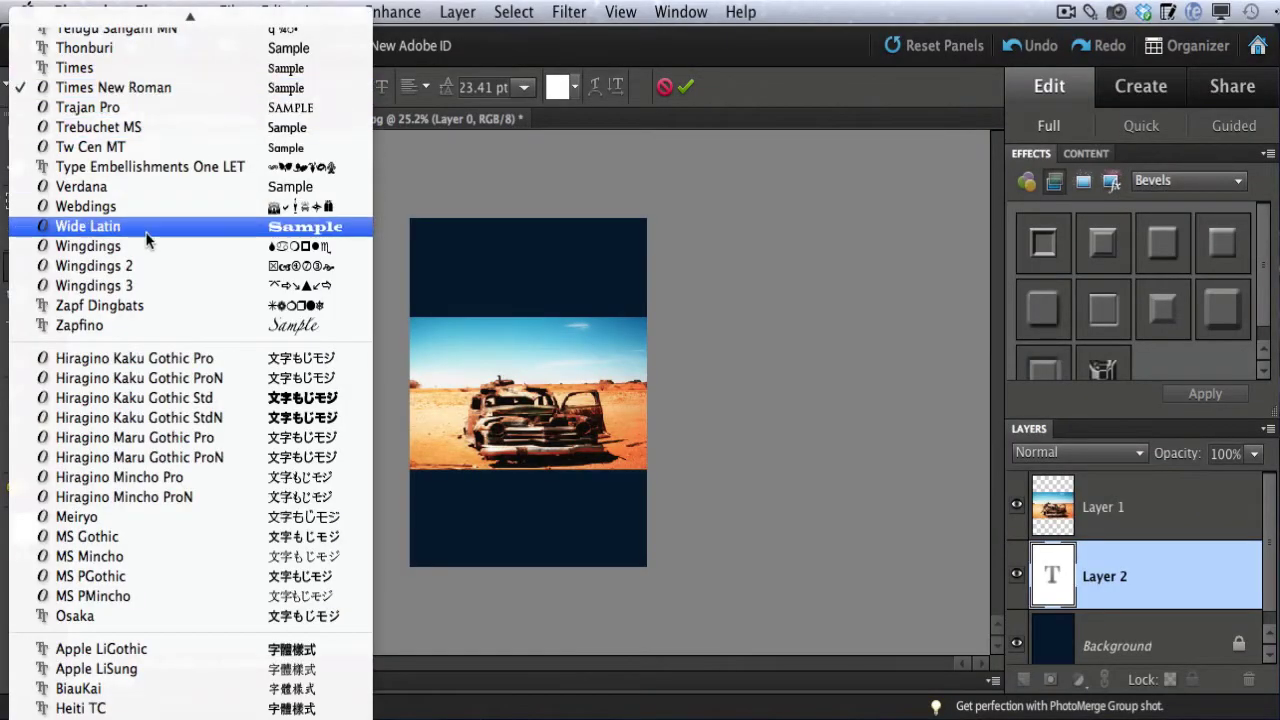
scroll(148, 236, up, 5)
scroll(148, 236, up, 20)
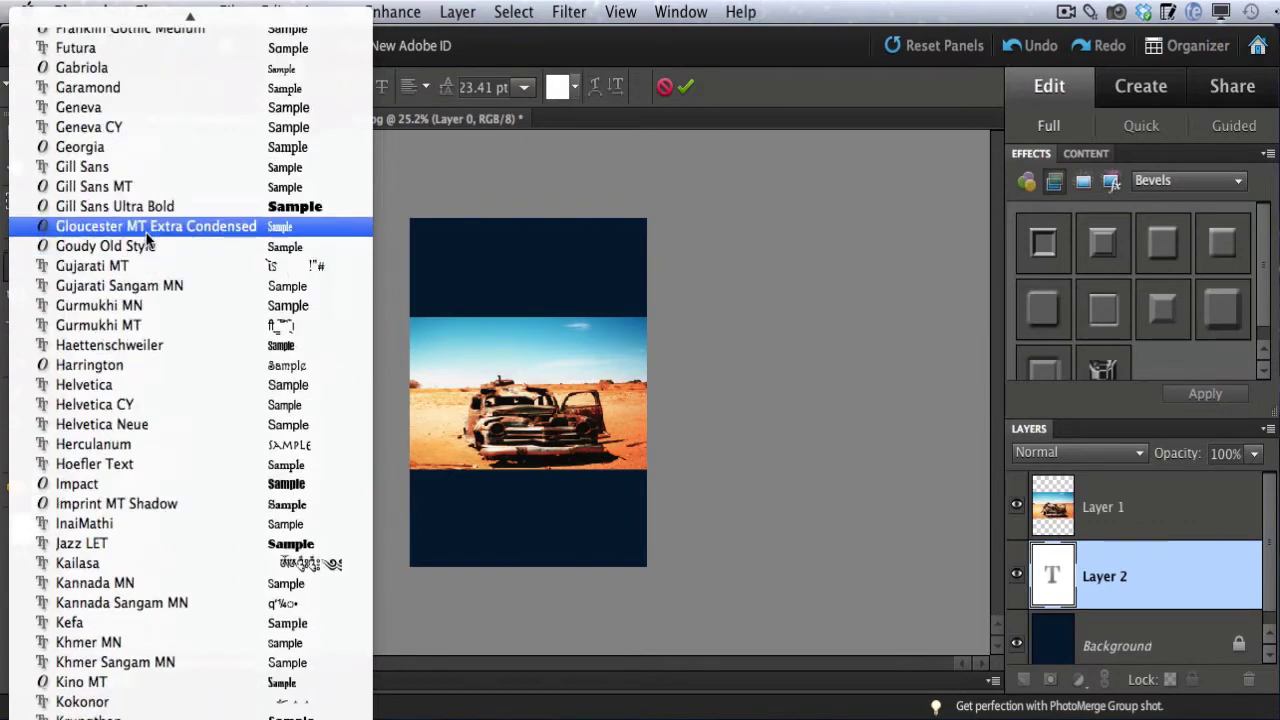
scroll(148, 238, up, 4)
scroll(146, 239, up, 5)
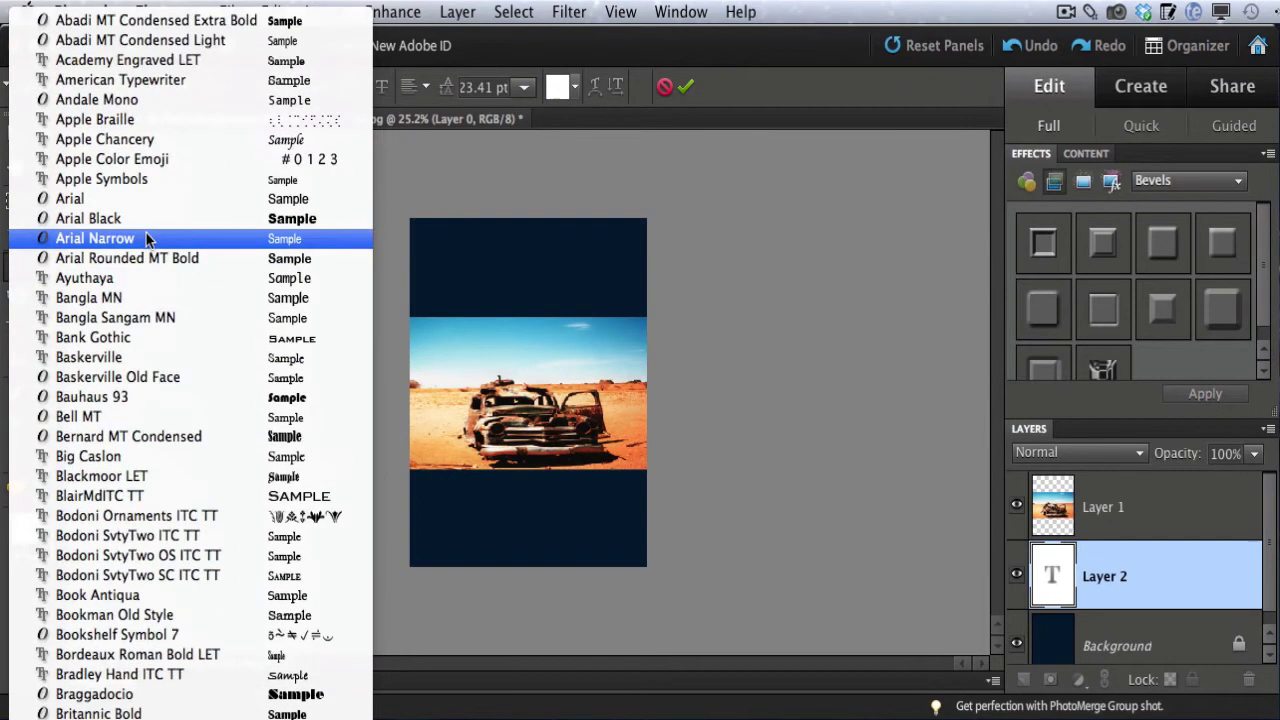
scroll(146, 235, down, 6)
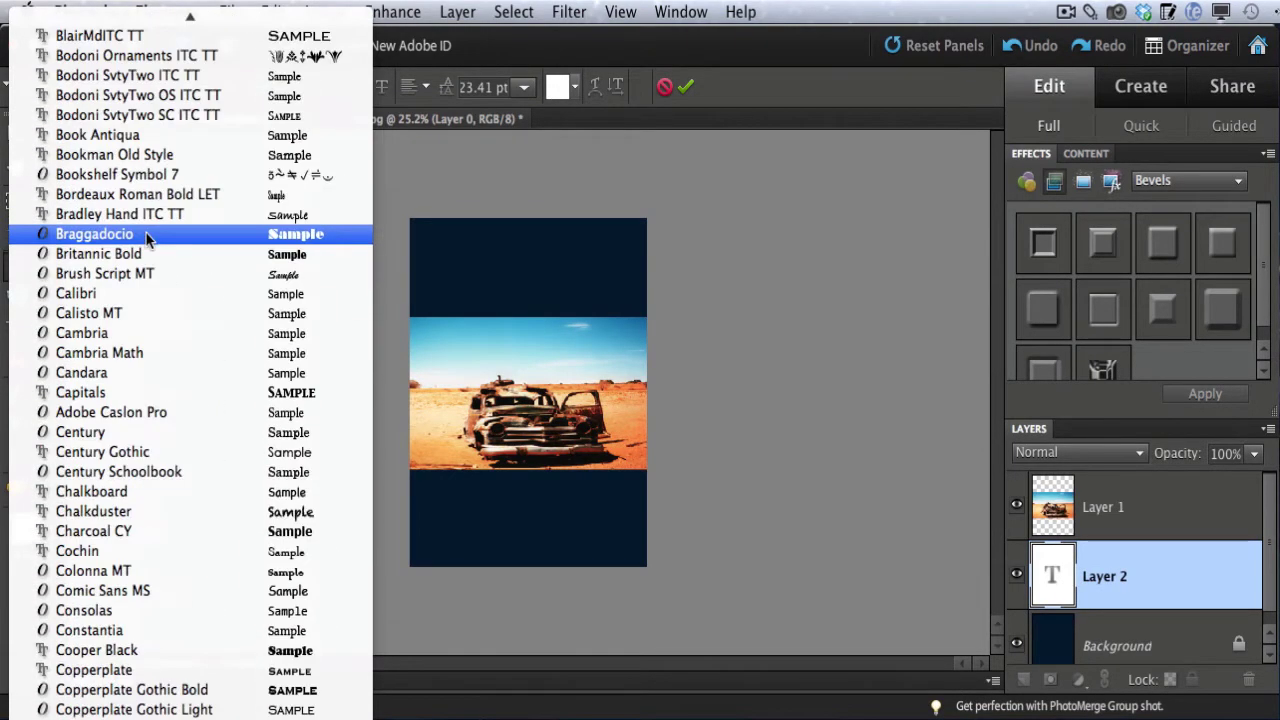
scroll(146, 238, down, 4)
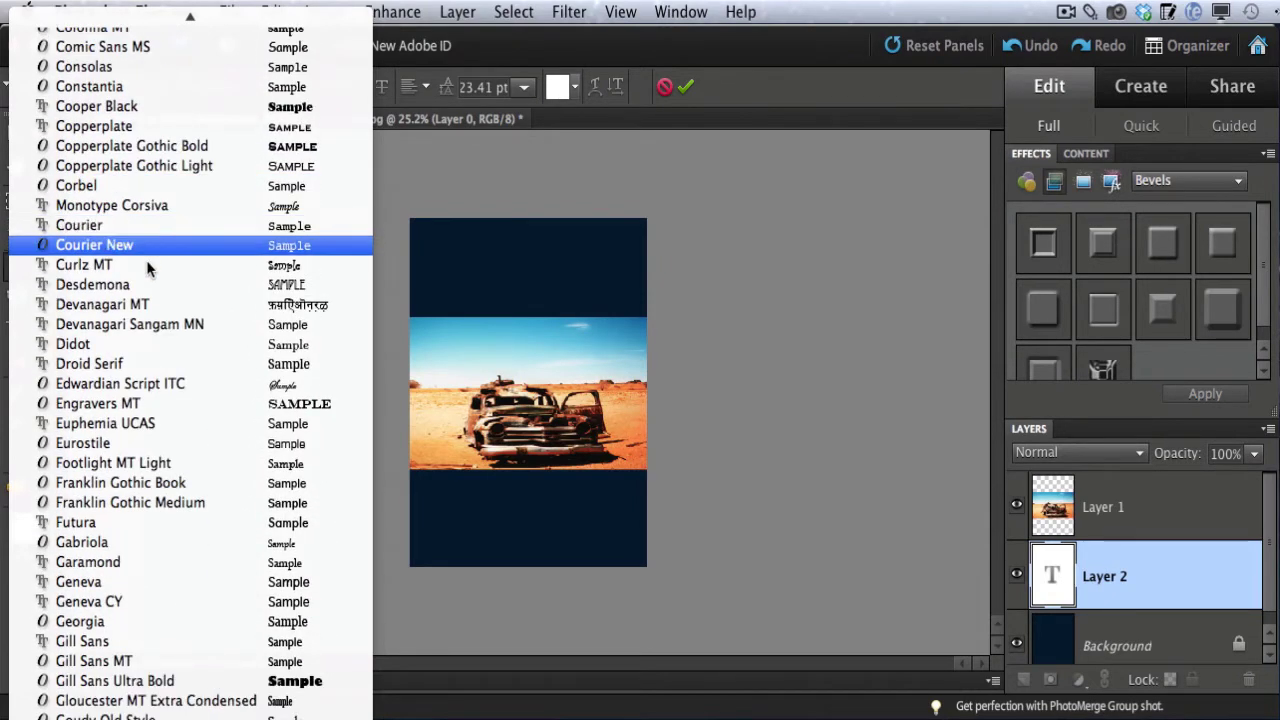
click(146, 366)
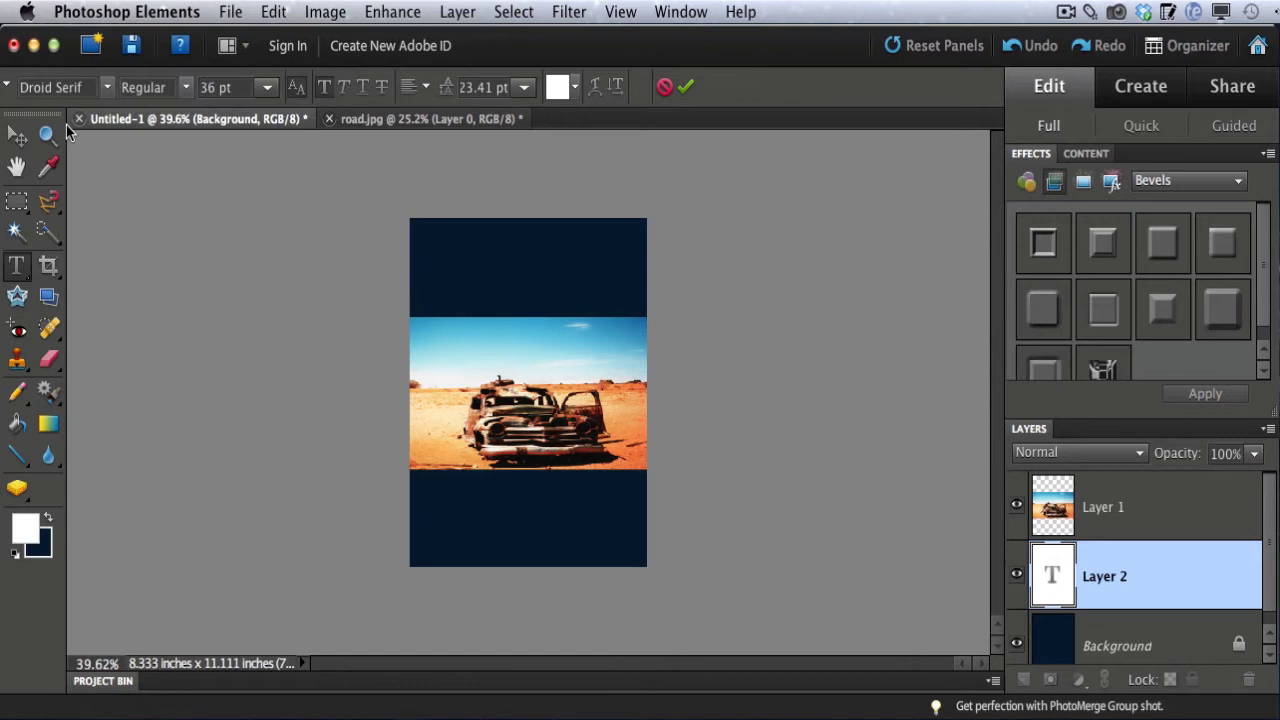
Set the type style to Bold and the size to 60 pt.
click(183, 93)
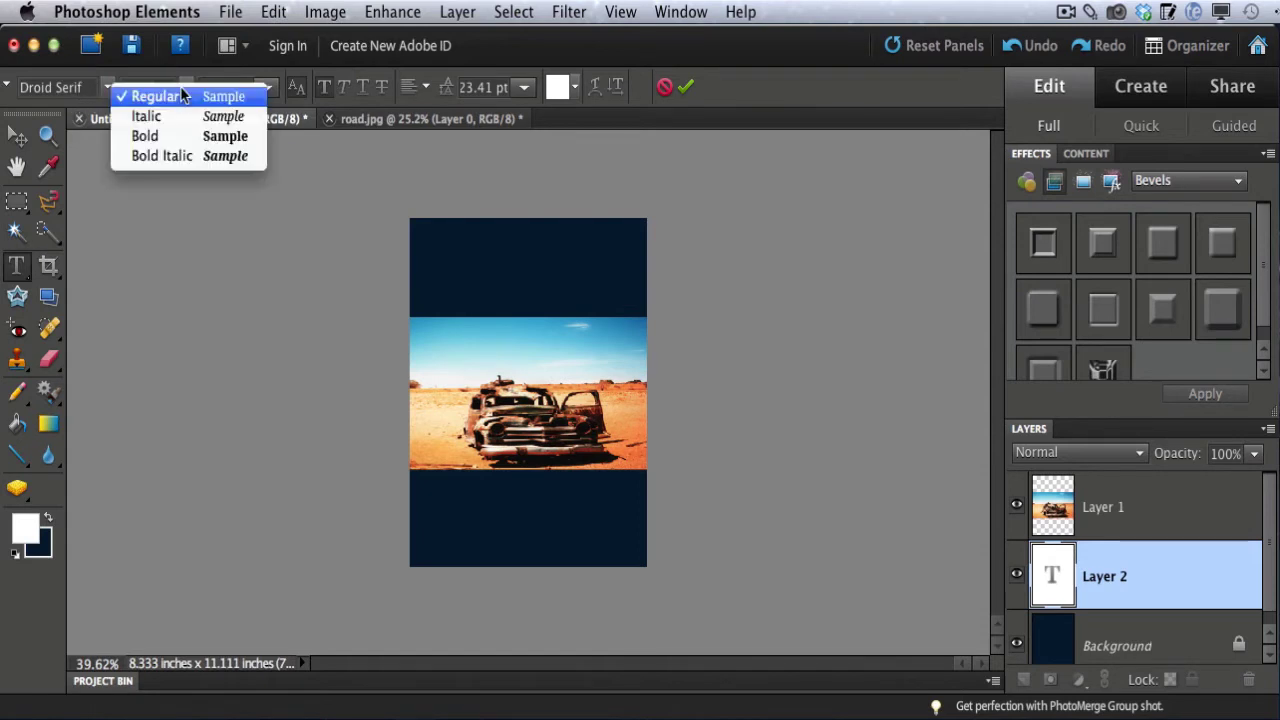
click(167, 137)
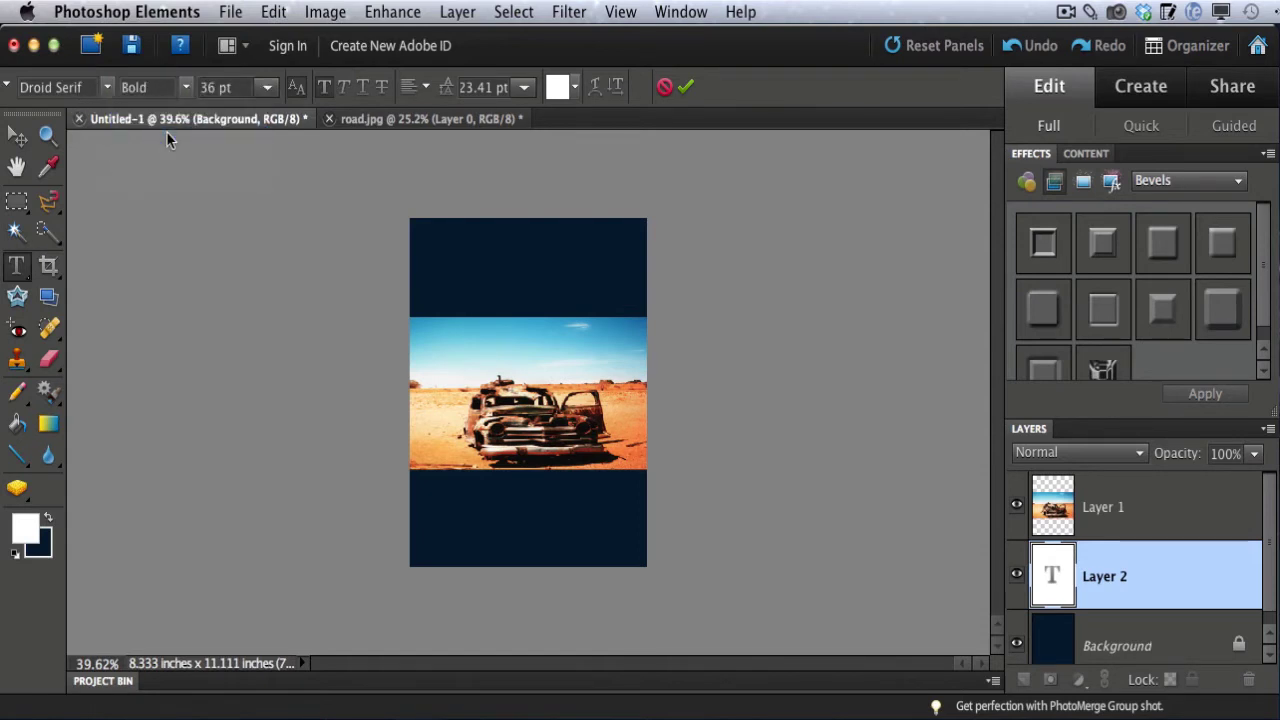
click(267, 90)
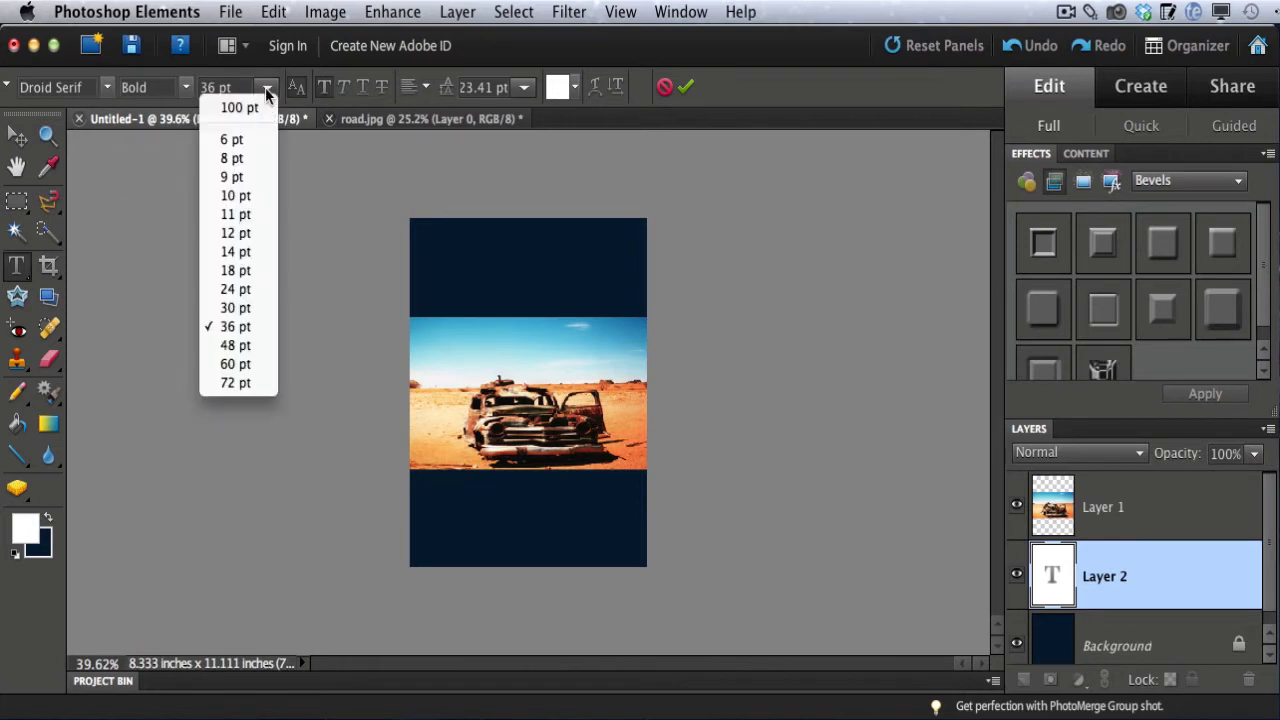
click(249, 366)
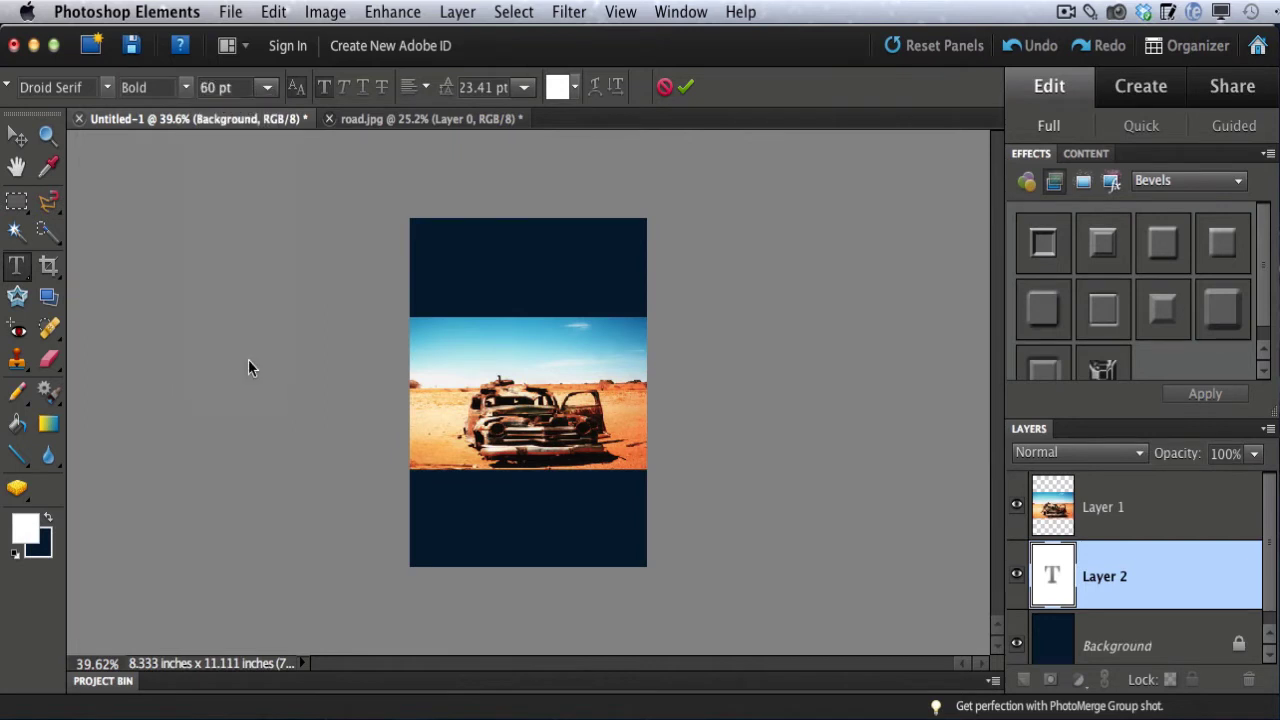
Discard the empty text layer and set the text colour to yellow.
click(692, 86)
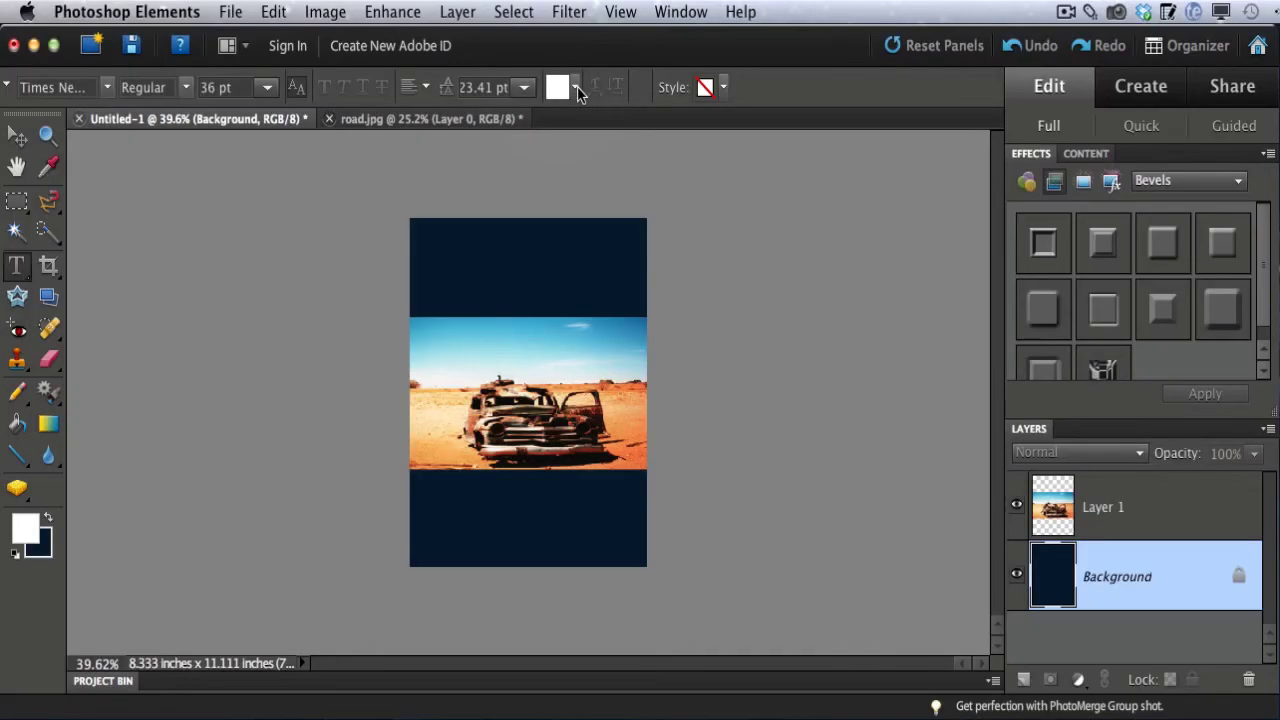
click(575, 88)
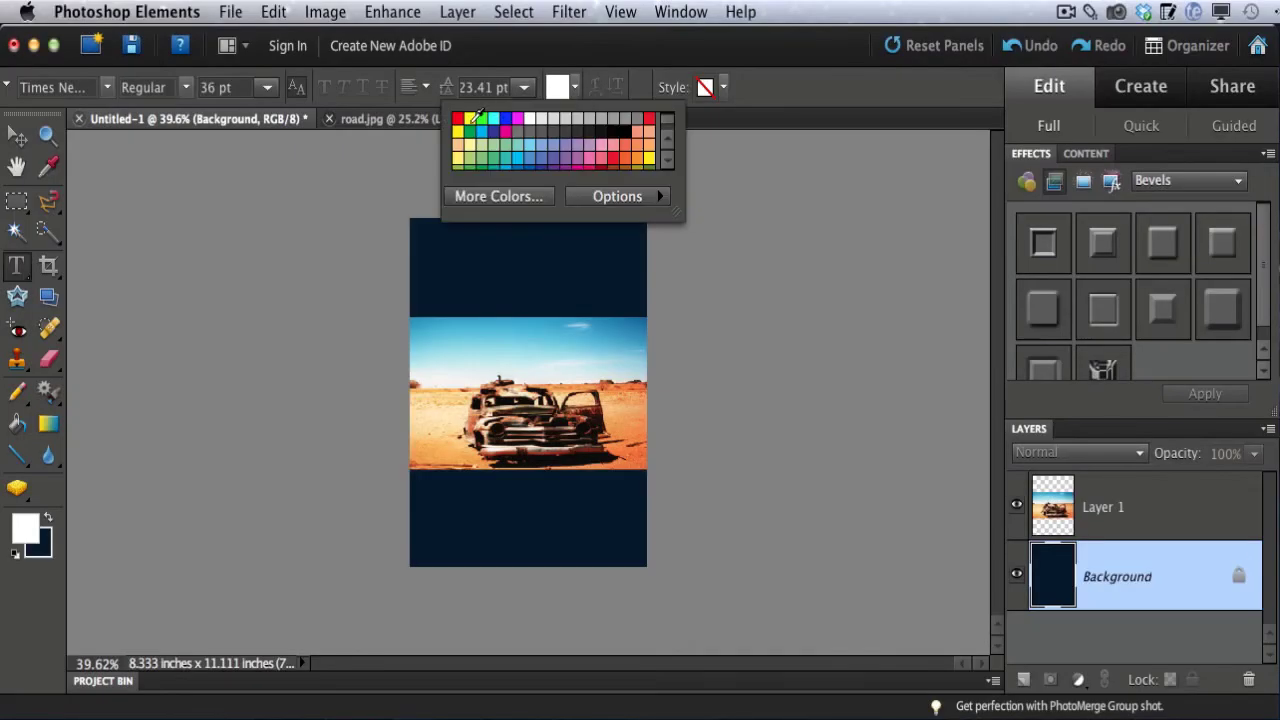
click(470, 119)
click(744, 237)
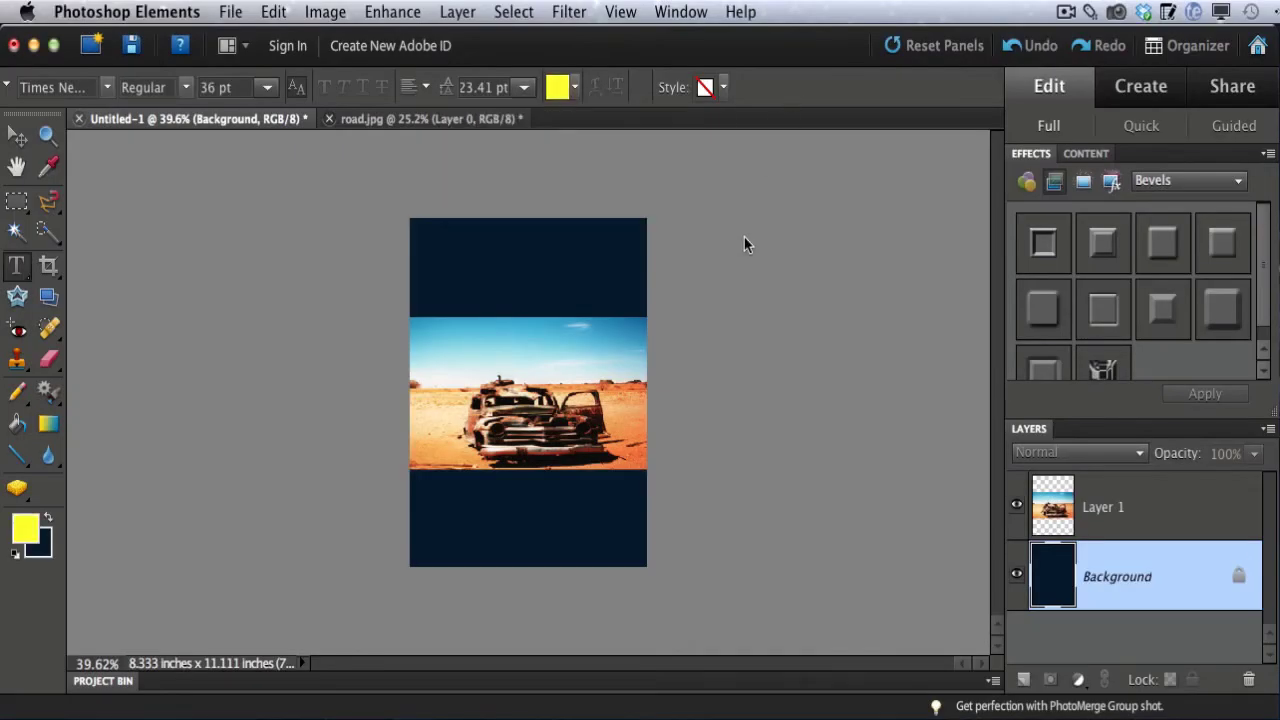
click(728, 213)
click(686, 89)
Type 'Book Title' near the top-left of the cover and commit it.
click(425, 270)
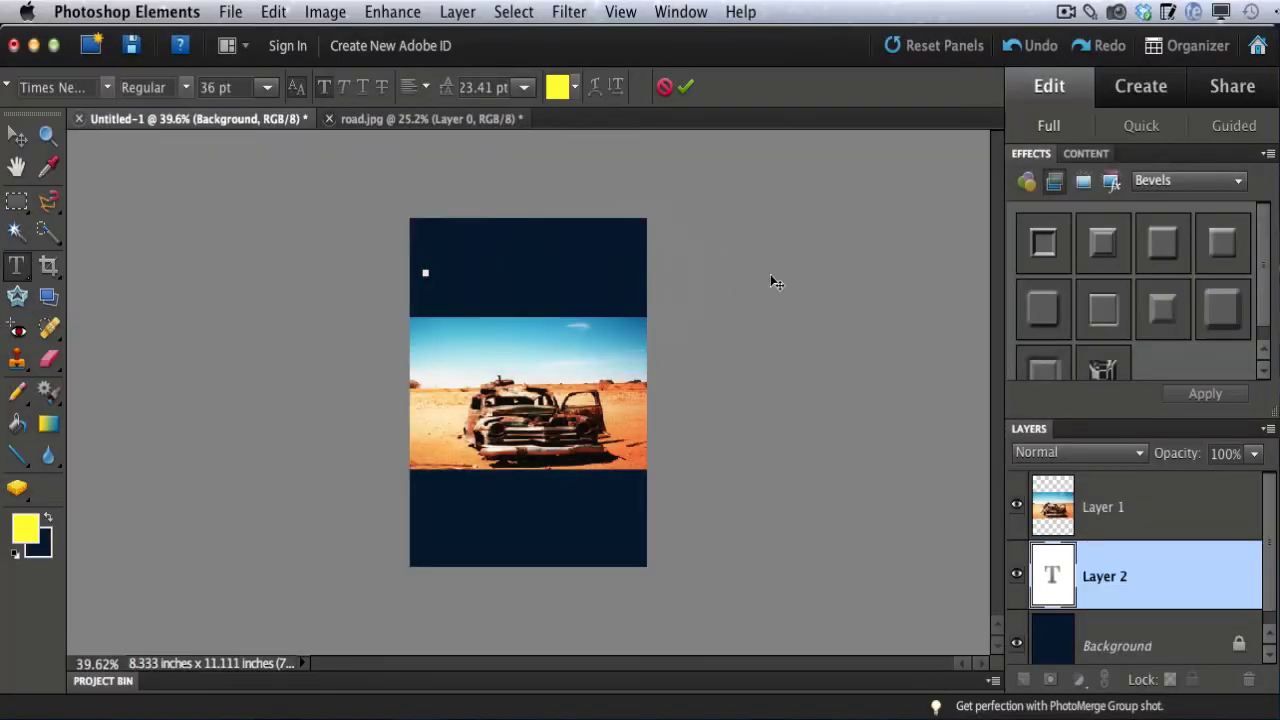
text(Book Title)
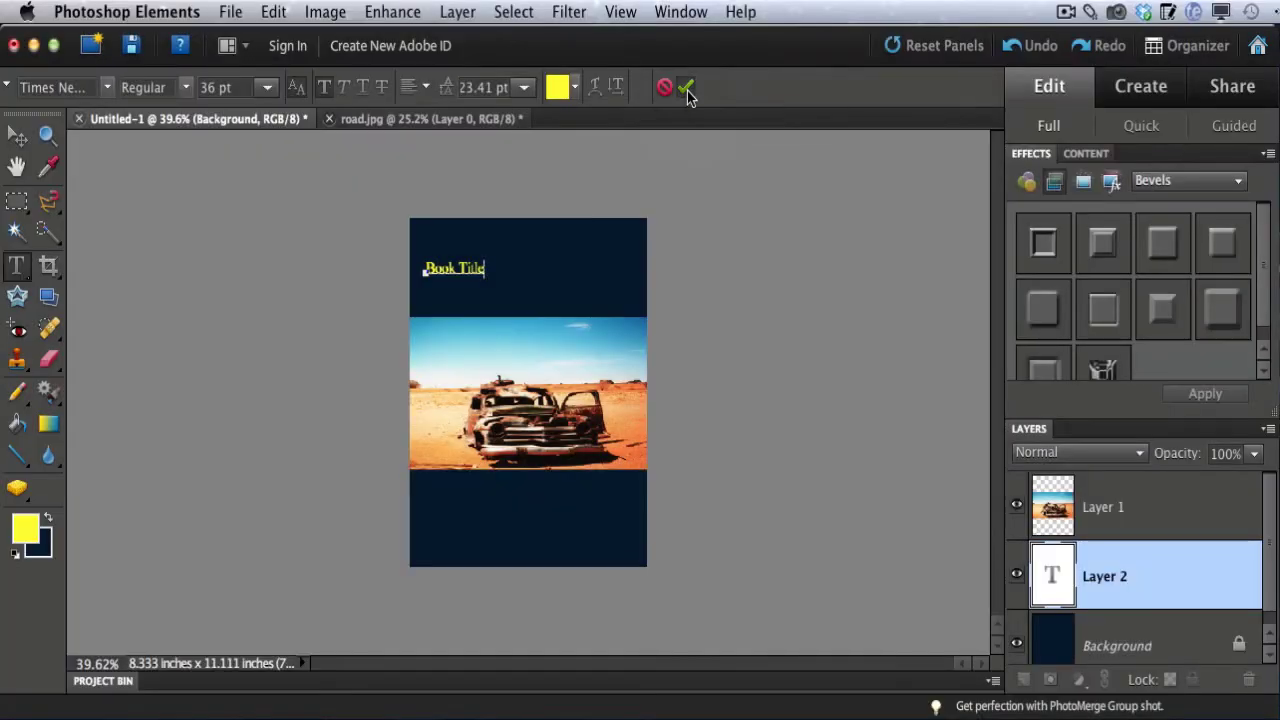
click(687, 90)
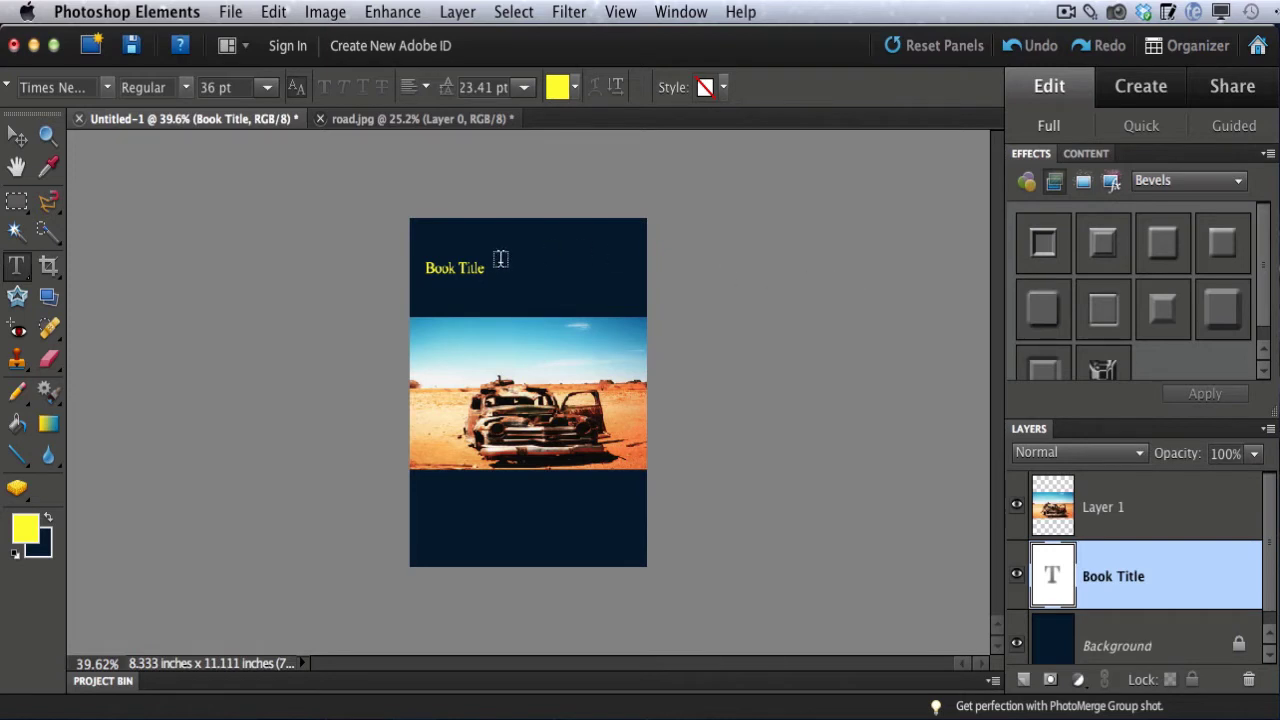
Select the Book Title text, set its size to 100 pt, and commit the change.
drag(424, 268, 470, 273)
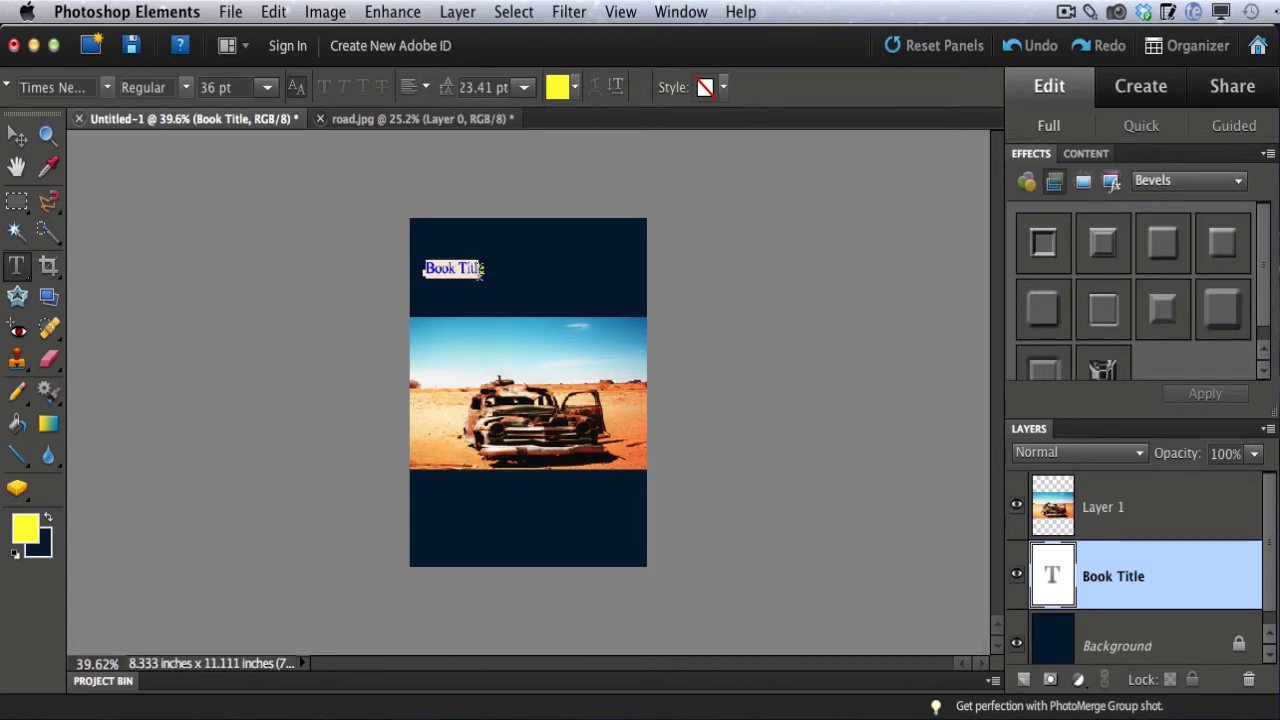
drag(481, 272, 485, 272)
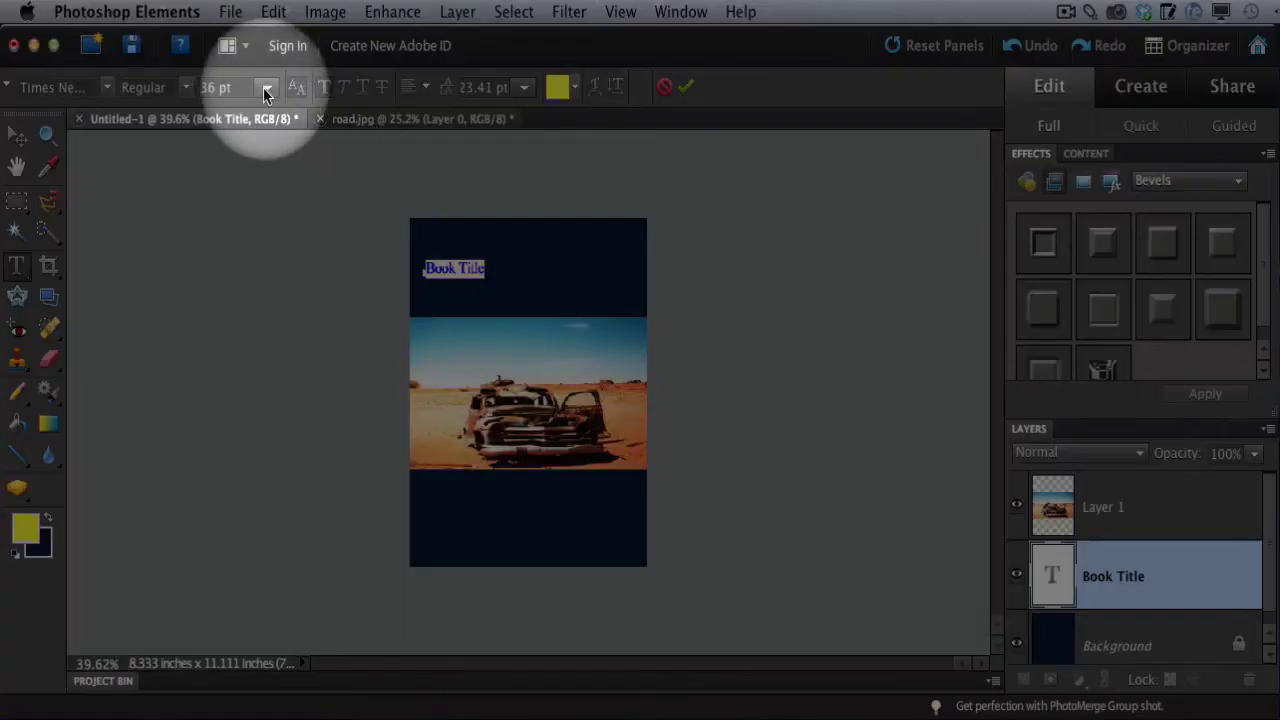
click(266, 89)
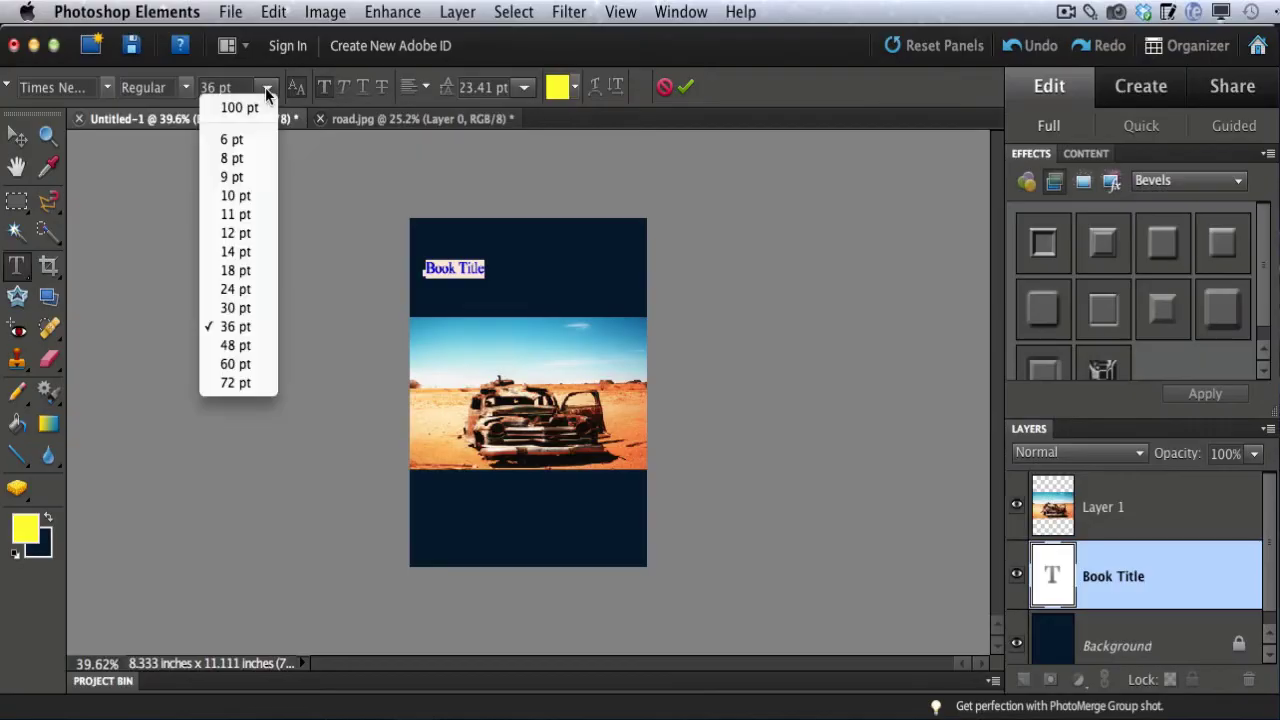
click(248, 382)
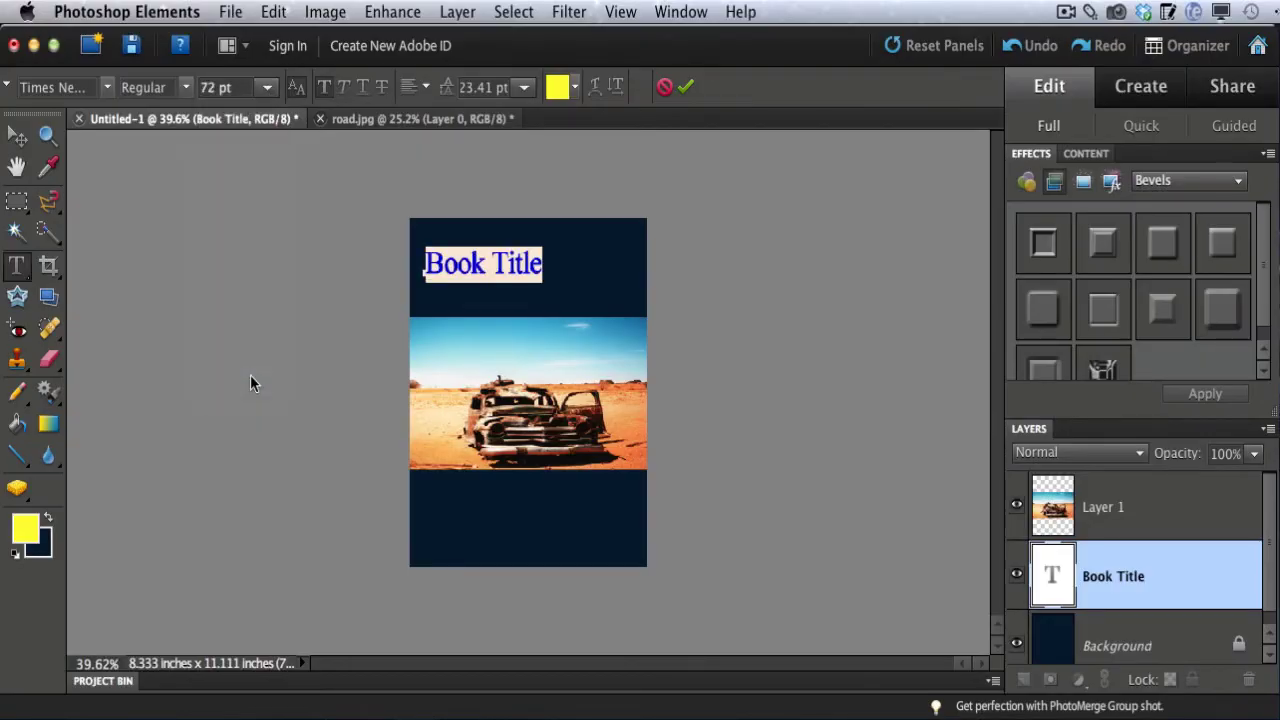
double_click(210, 88)
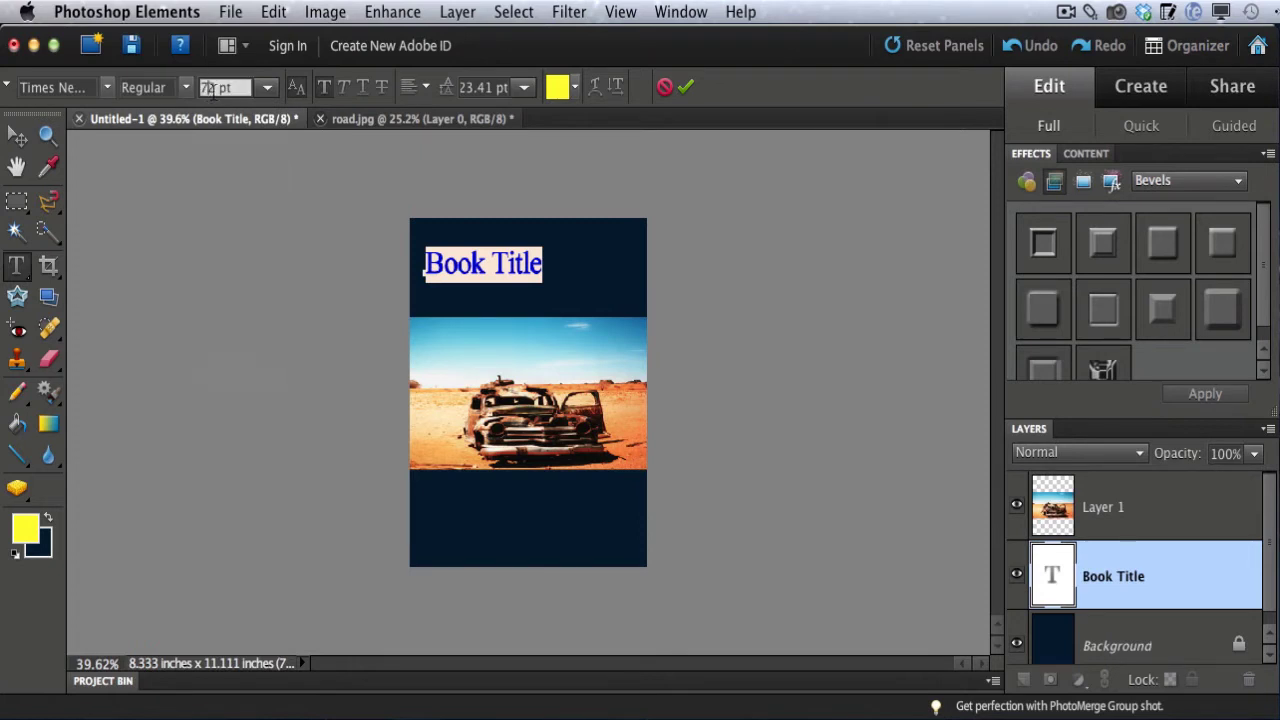
text(10)
key(Return)
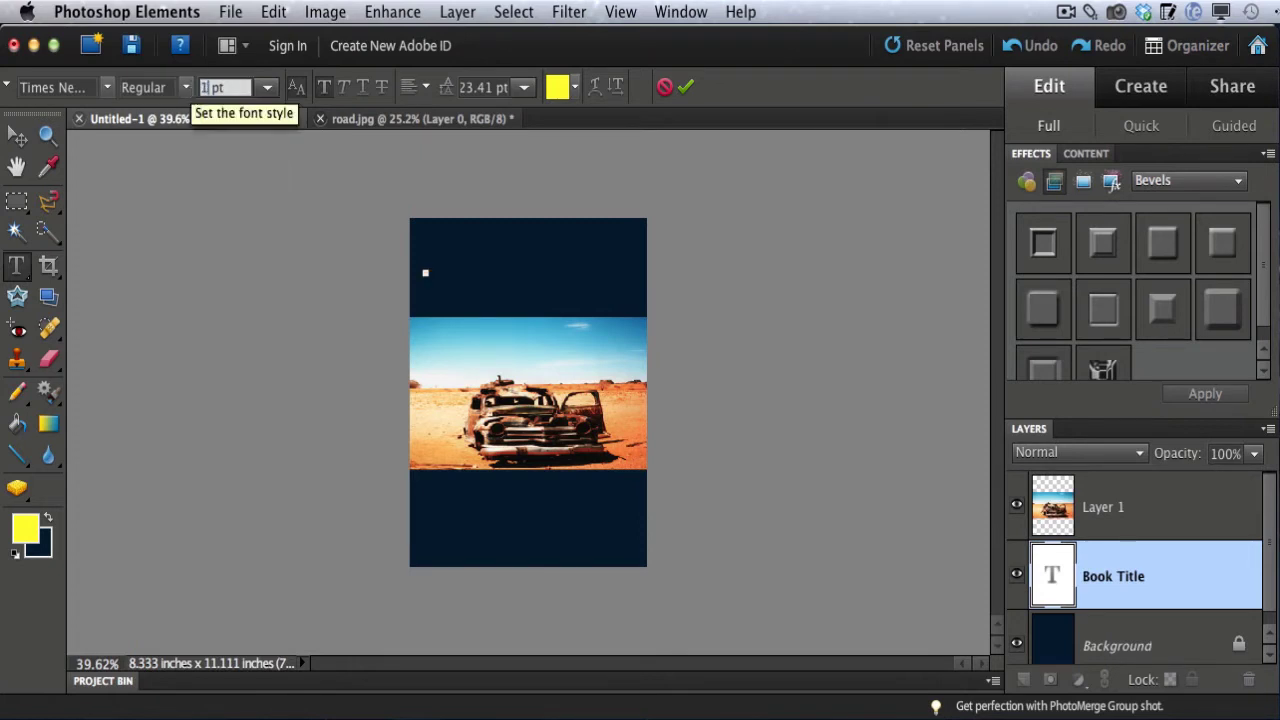
text(0)
key(Return)
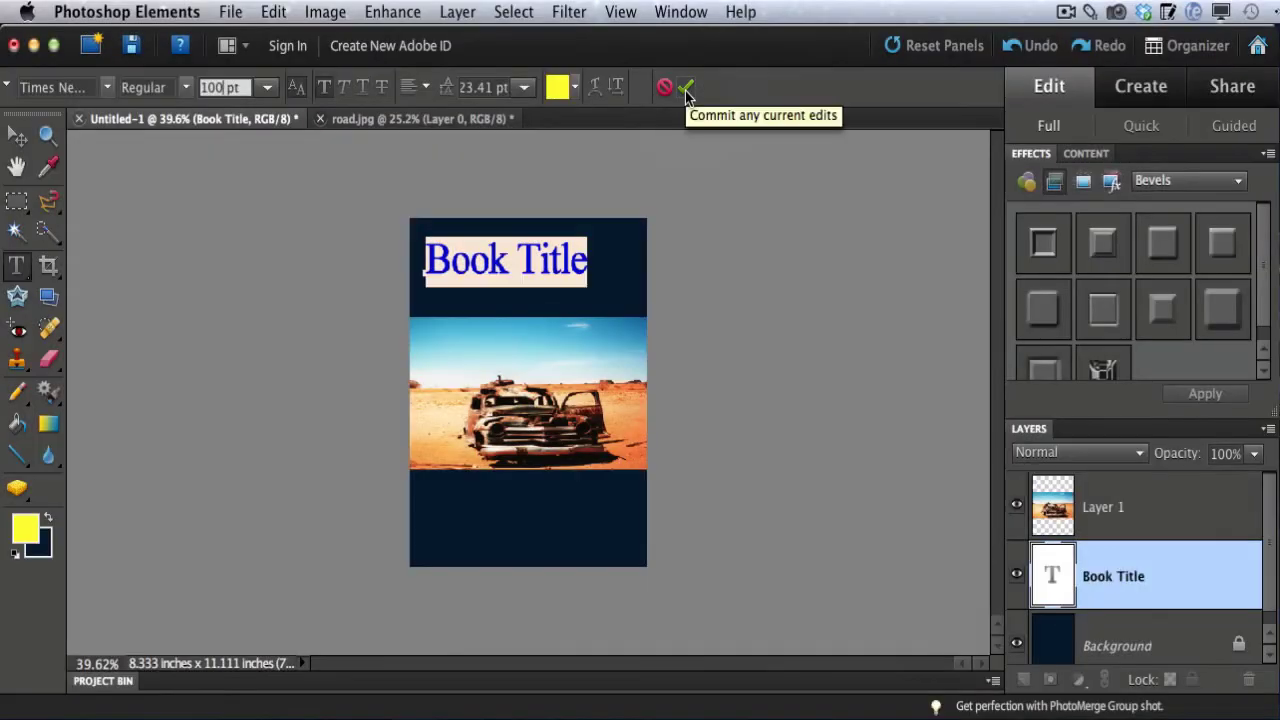
click(686, 89)
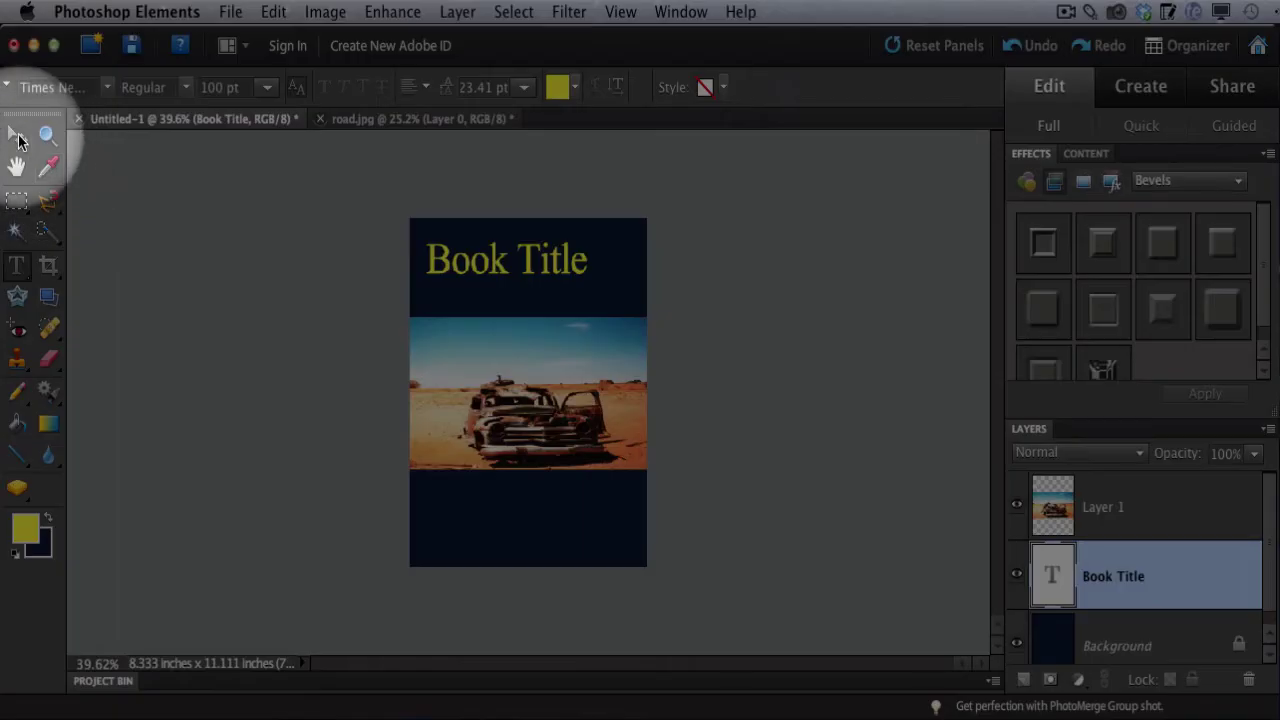
Scale the Book Title to about 125% and centre it in the top navy band.
click(17, 140)
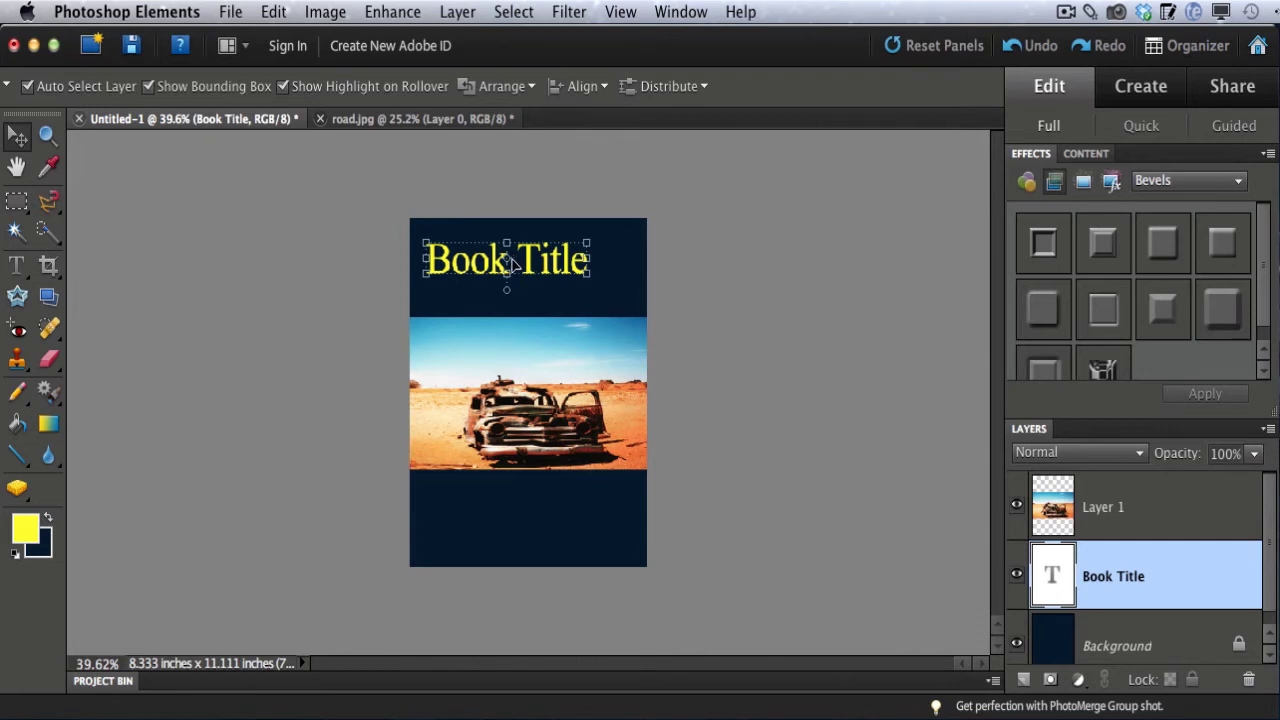
mouse_move(510, 262)
mouse_down()
mouse_move(560, 281)
mouse_move(522, 262)
mouse_up()
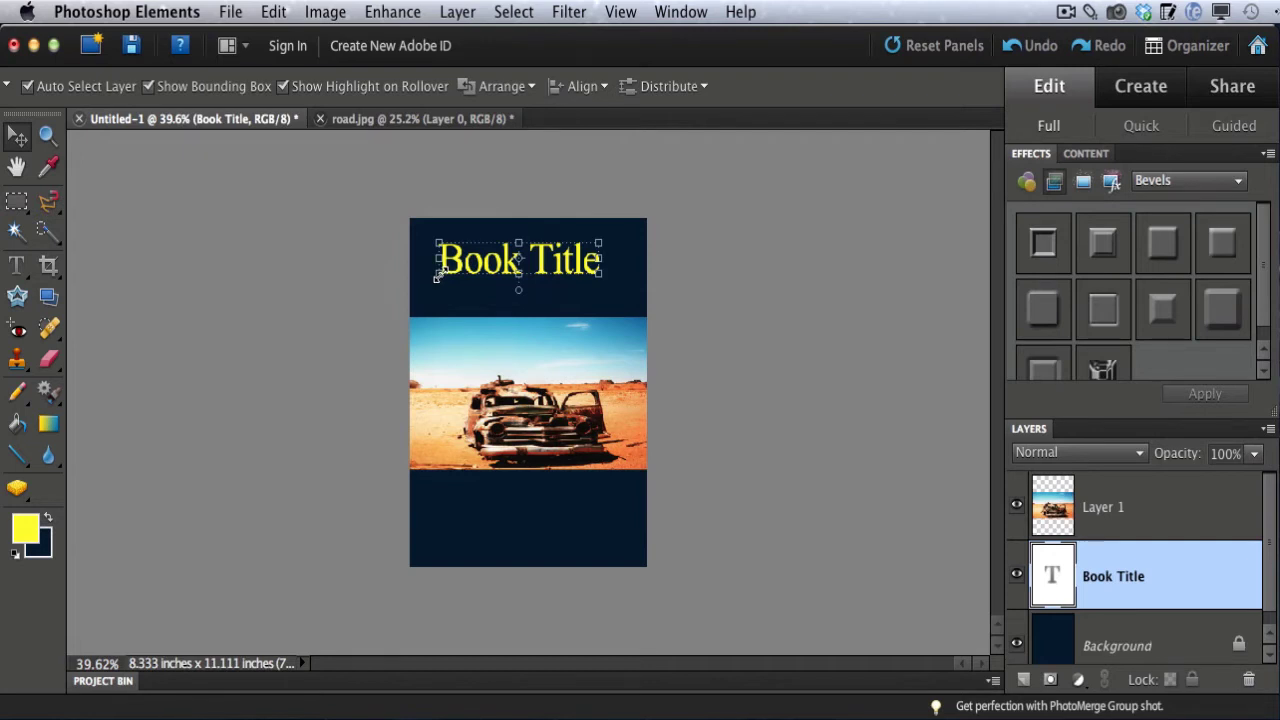
click(437, 278)
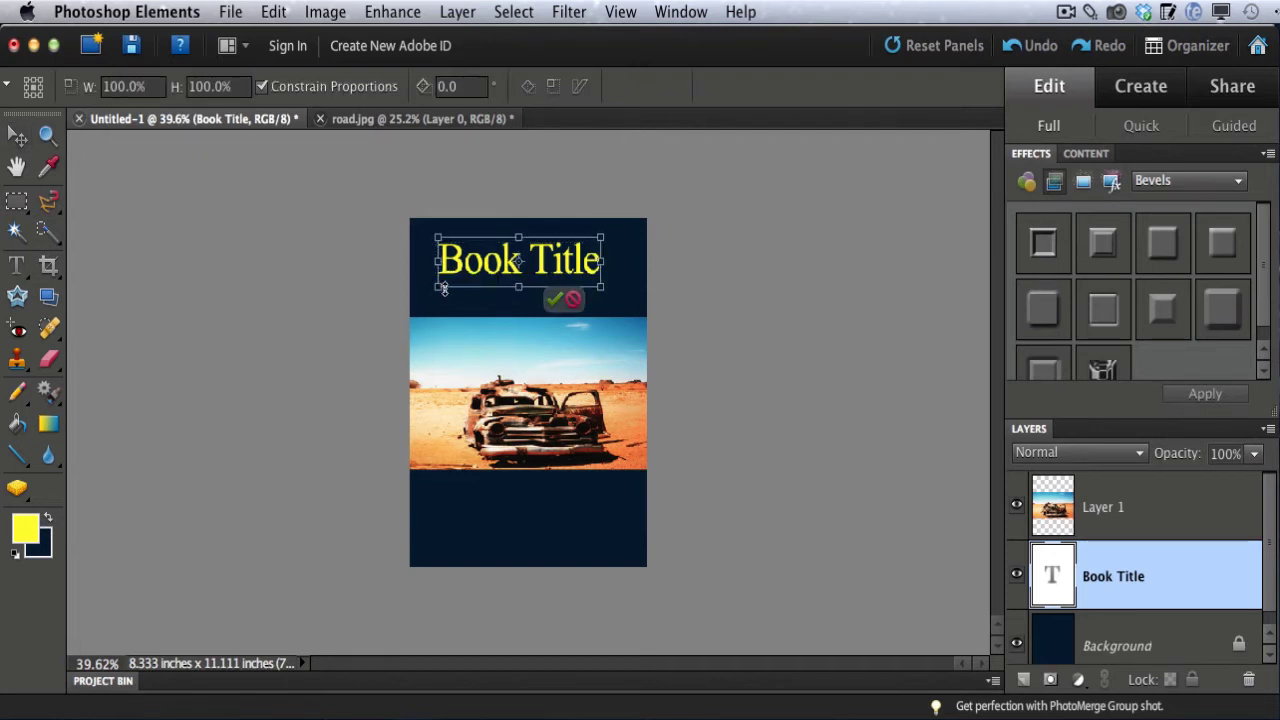
drag(440, 290, 417, 327)
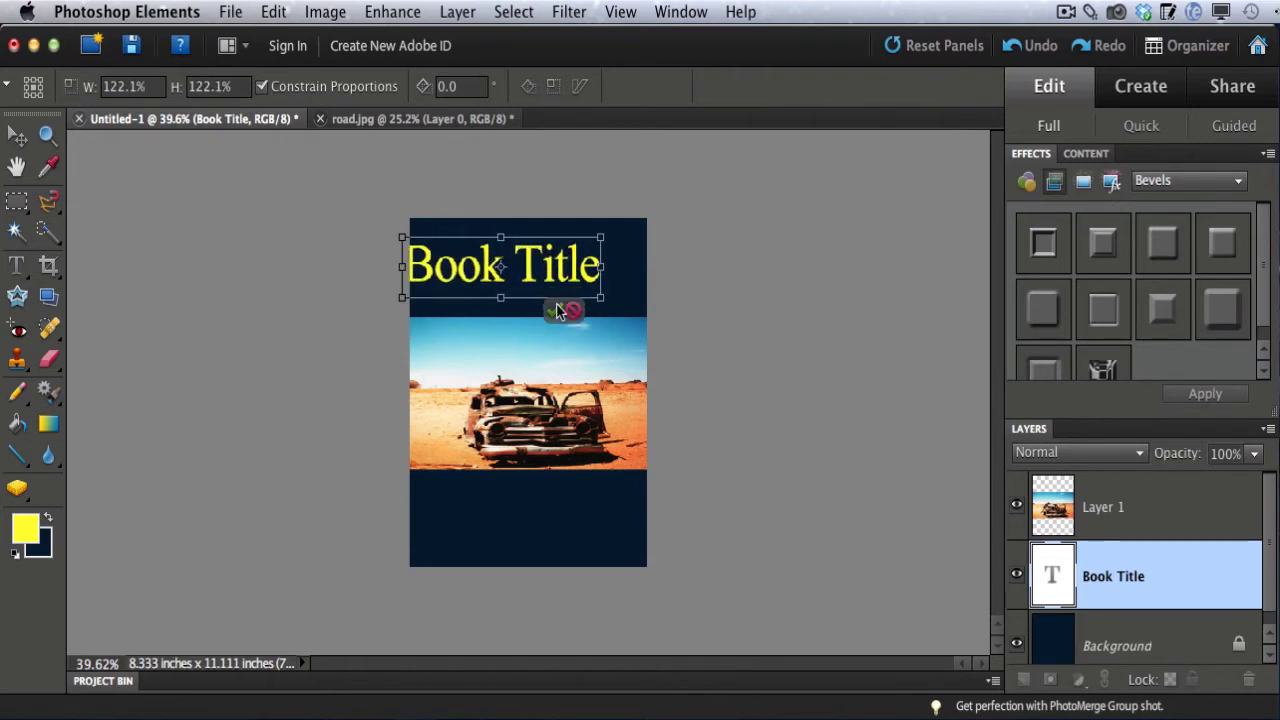
mouse_move(598, 300)
mouse_down()
mouse_move(664, 318)
mouse_move(504, 262)
mouse_move(500, 275)
mouse_move(610, 300)
mouse_move(632, 338)
mouse_move(600, 305)
mouse_up()
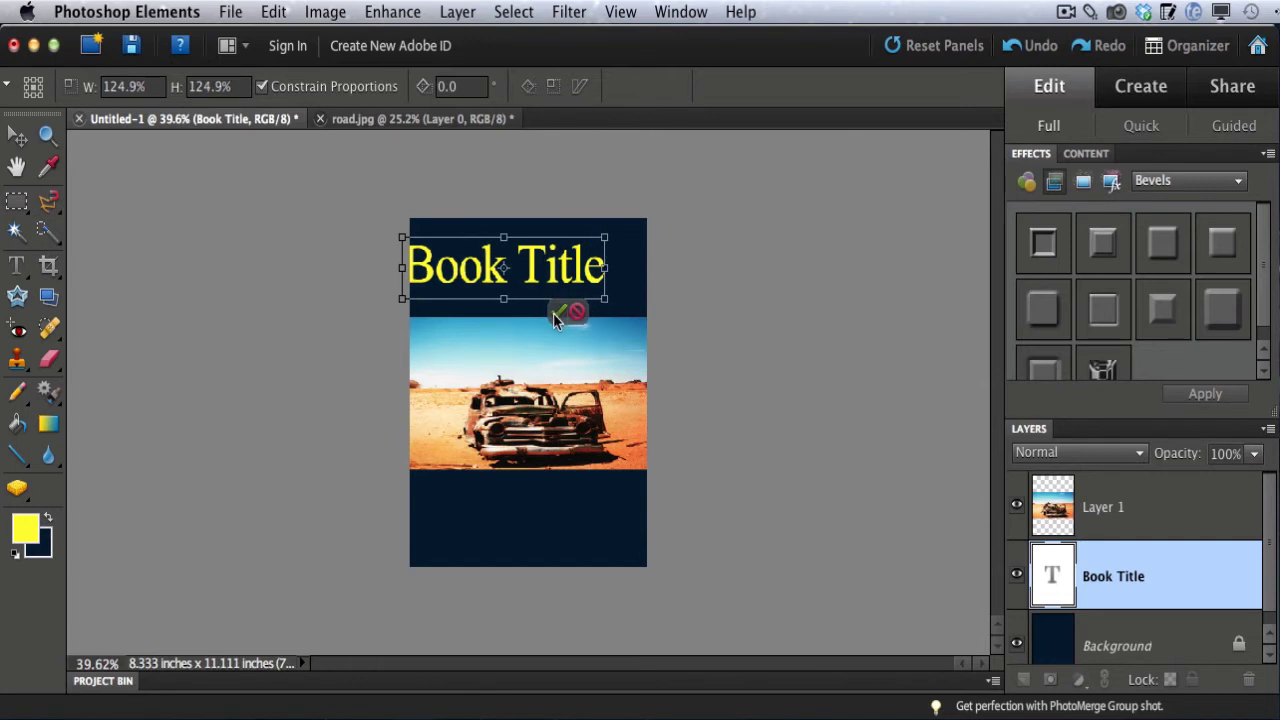
click(557, 313)
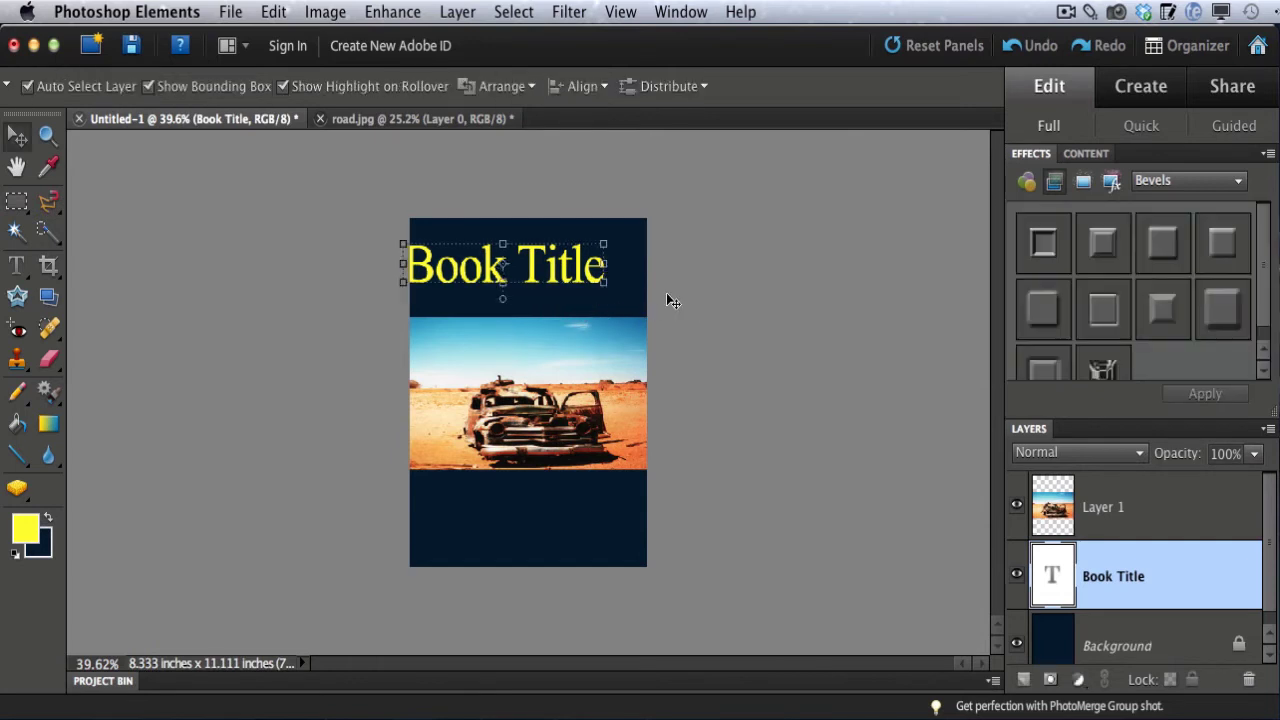
drag(524, 276, 544, 275)
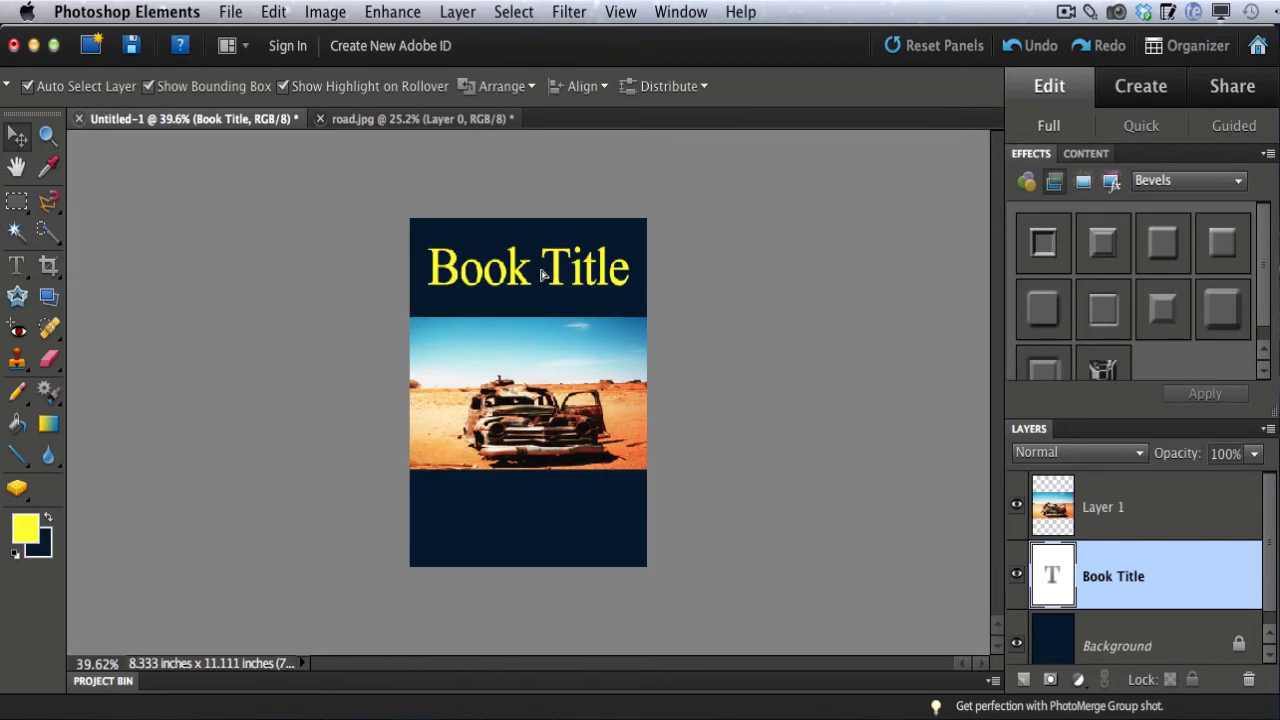
Select the Book Title text and change its colour to white.
click(429, 263)
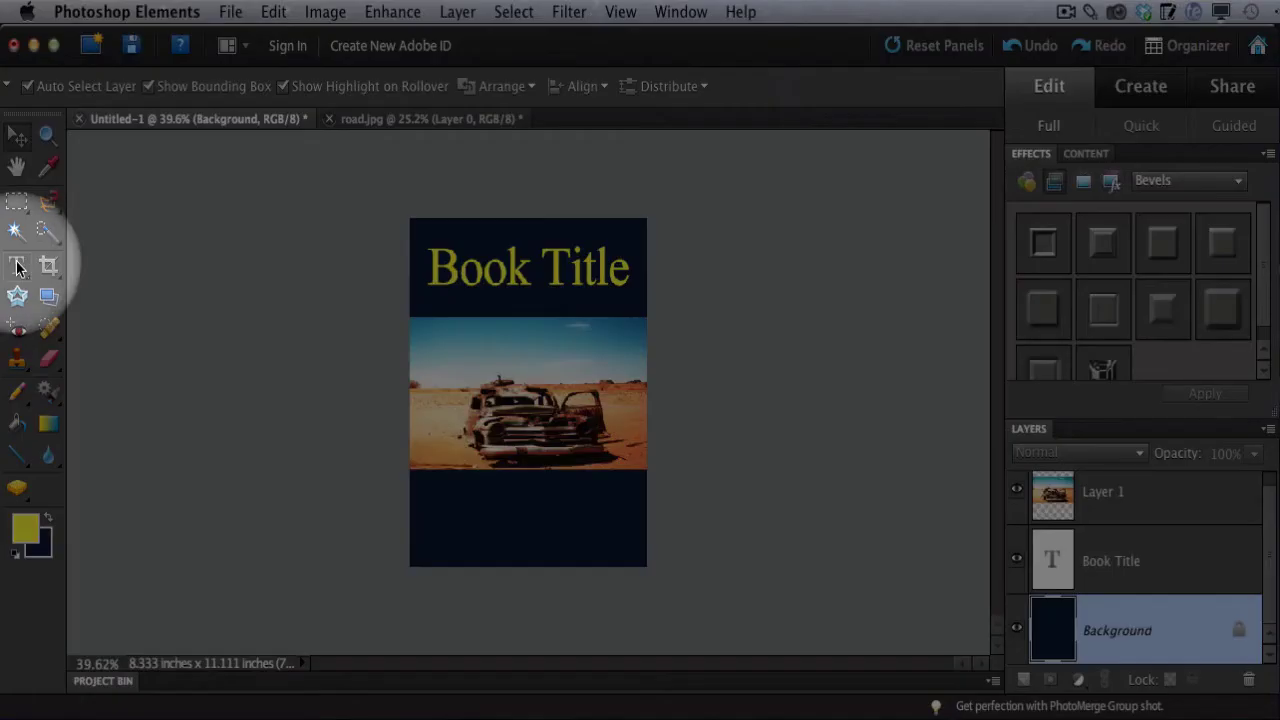
click(17, 266)
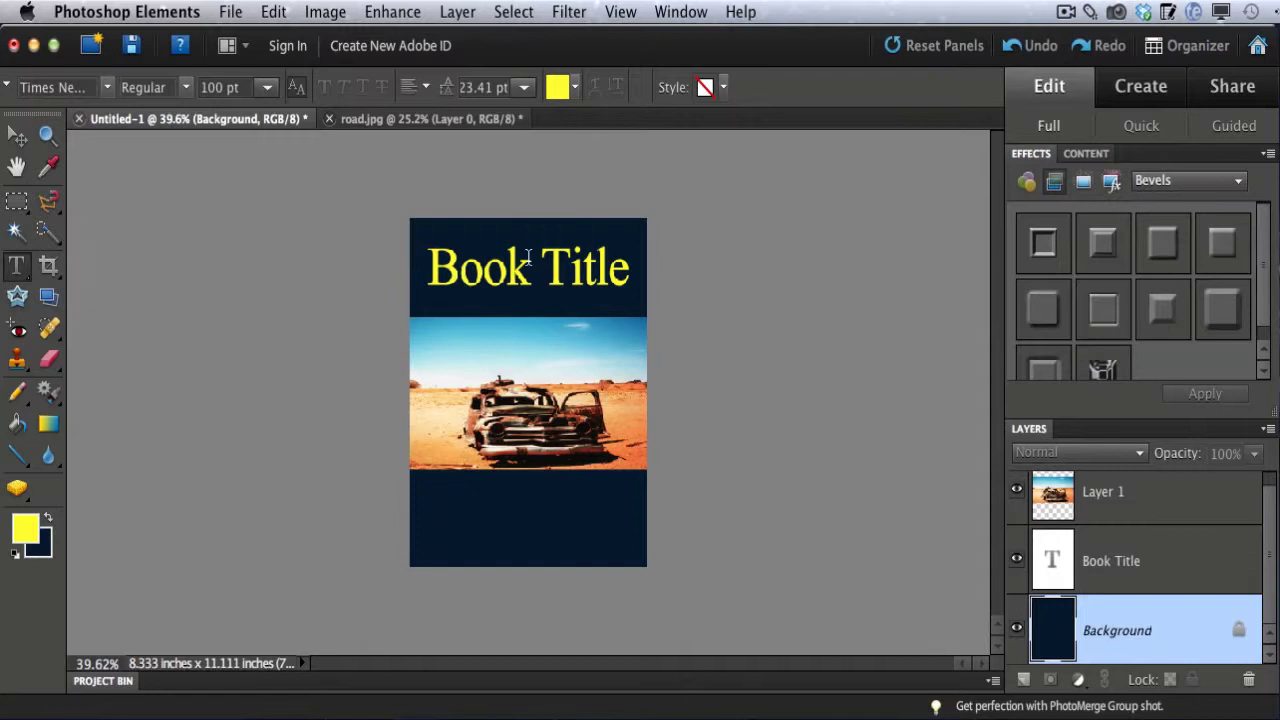
drag(432, 263, 632, 270)
click(575, 88)
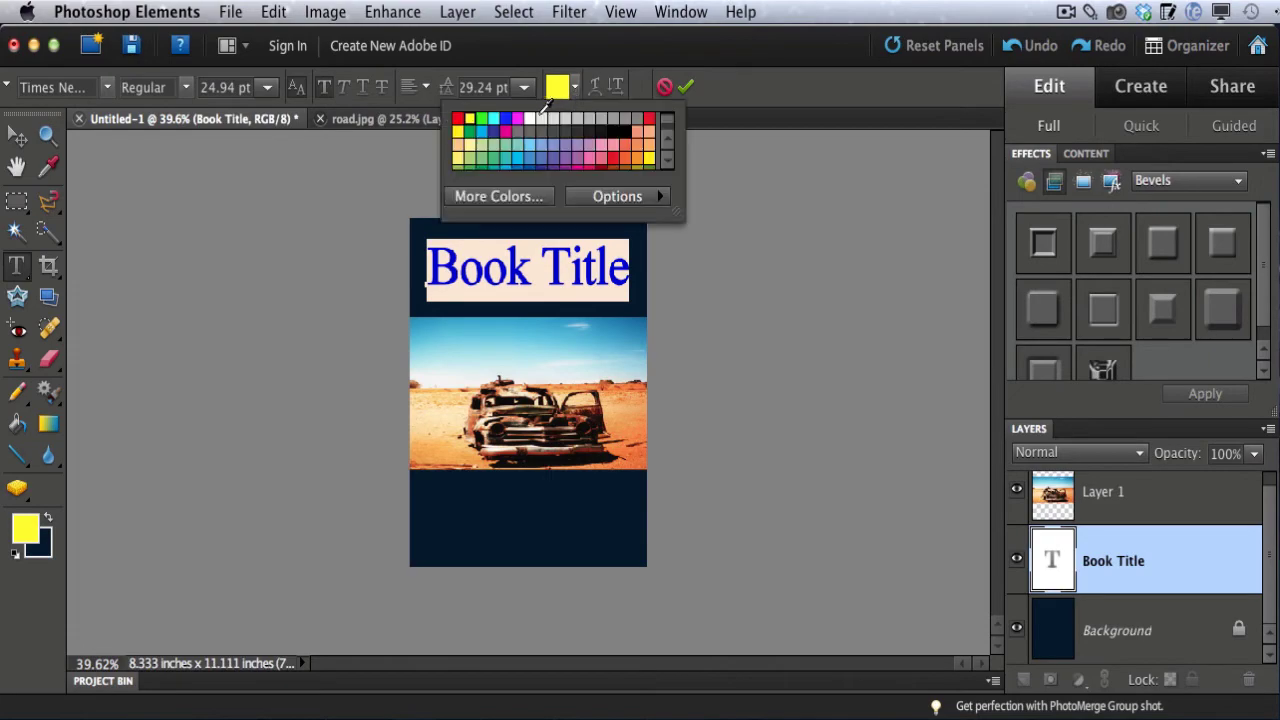
click(531, 118)
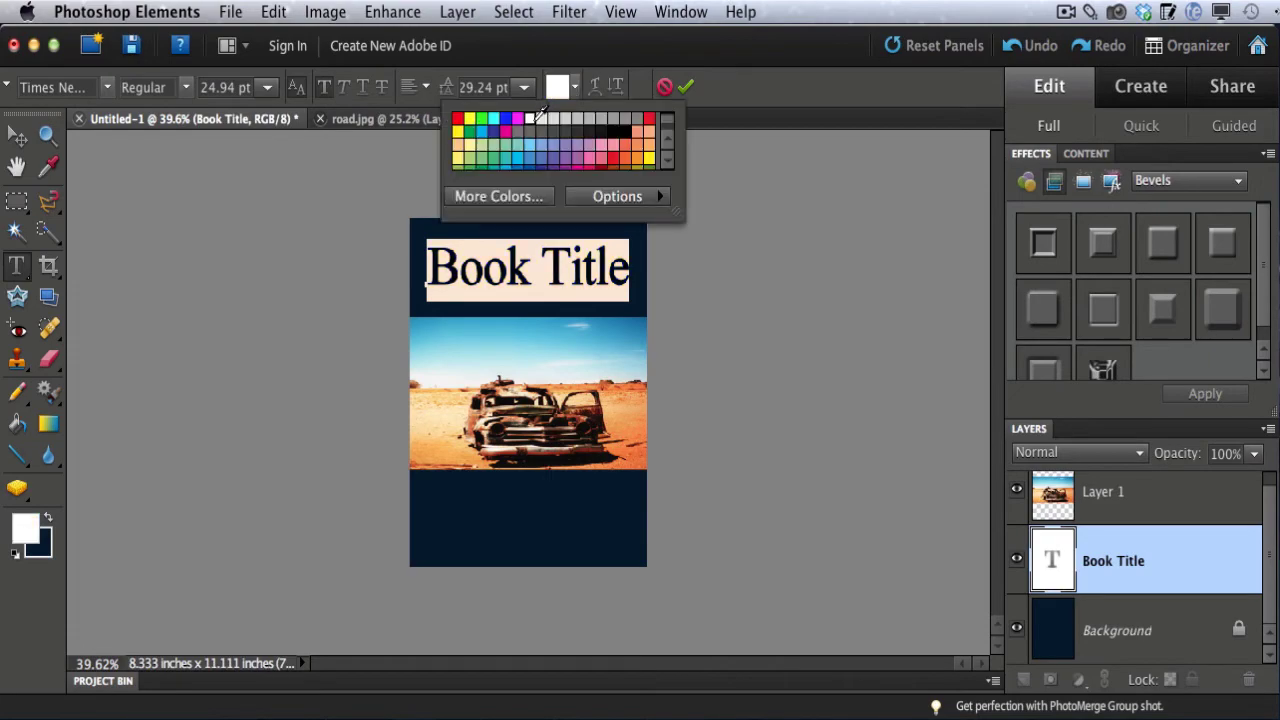
click(108, 88)
Change the title font to Lucida Calligraphy Italic.
click(108, 88)
scroll(200, 291, up, 10)
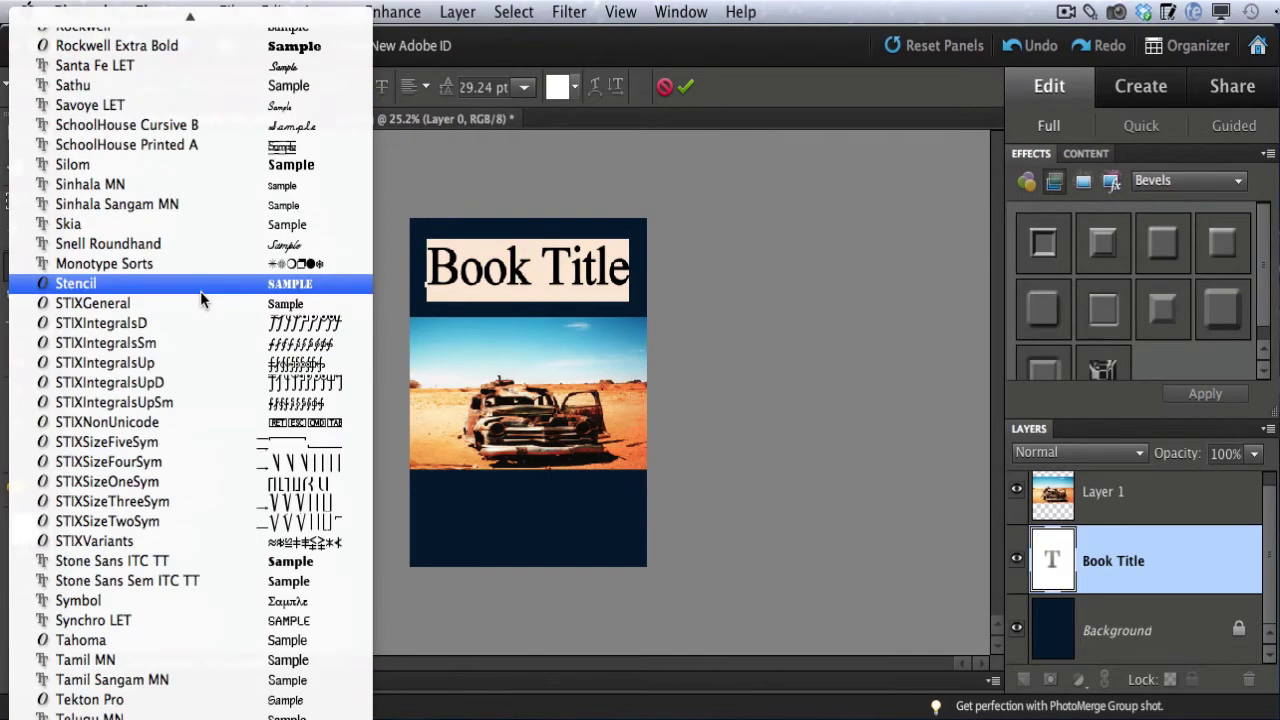
scroll(200, 298, up, 12)
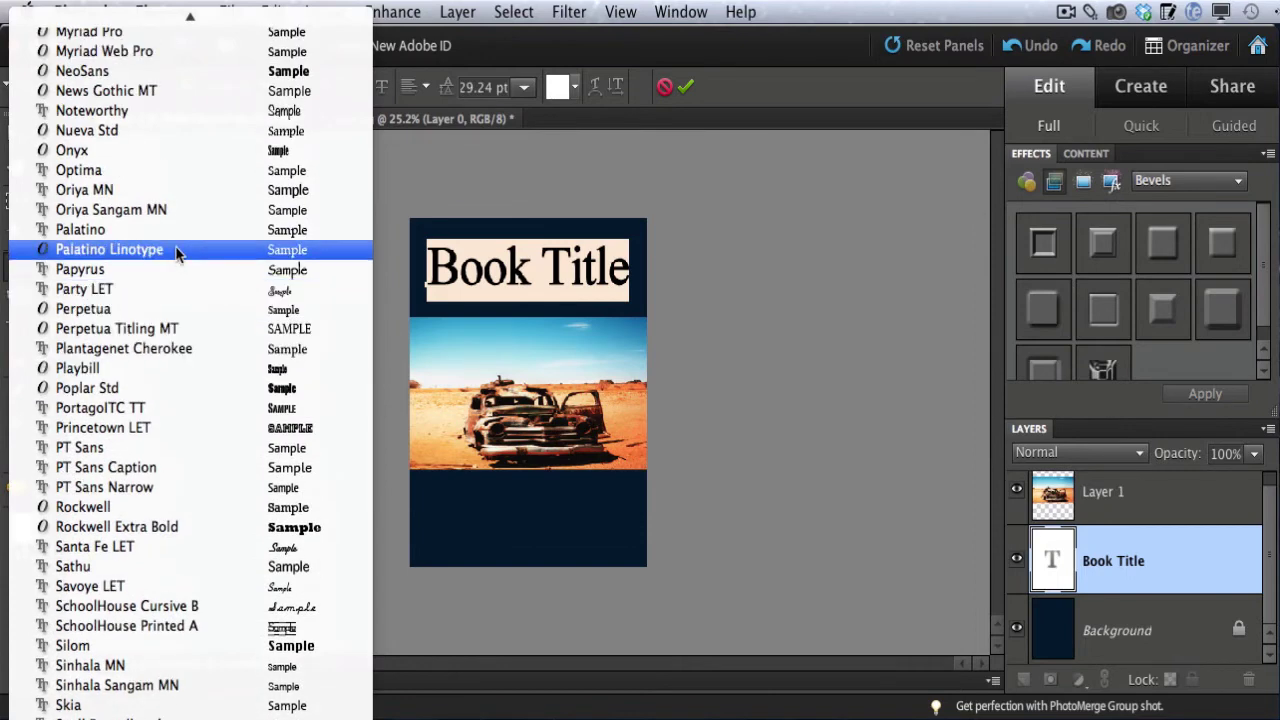
scroll(177, 254, up, 2)
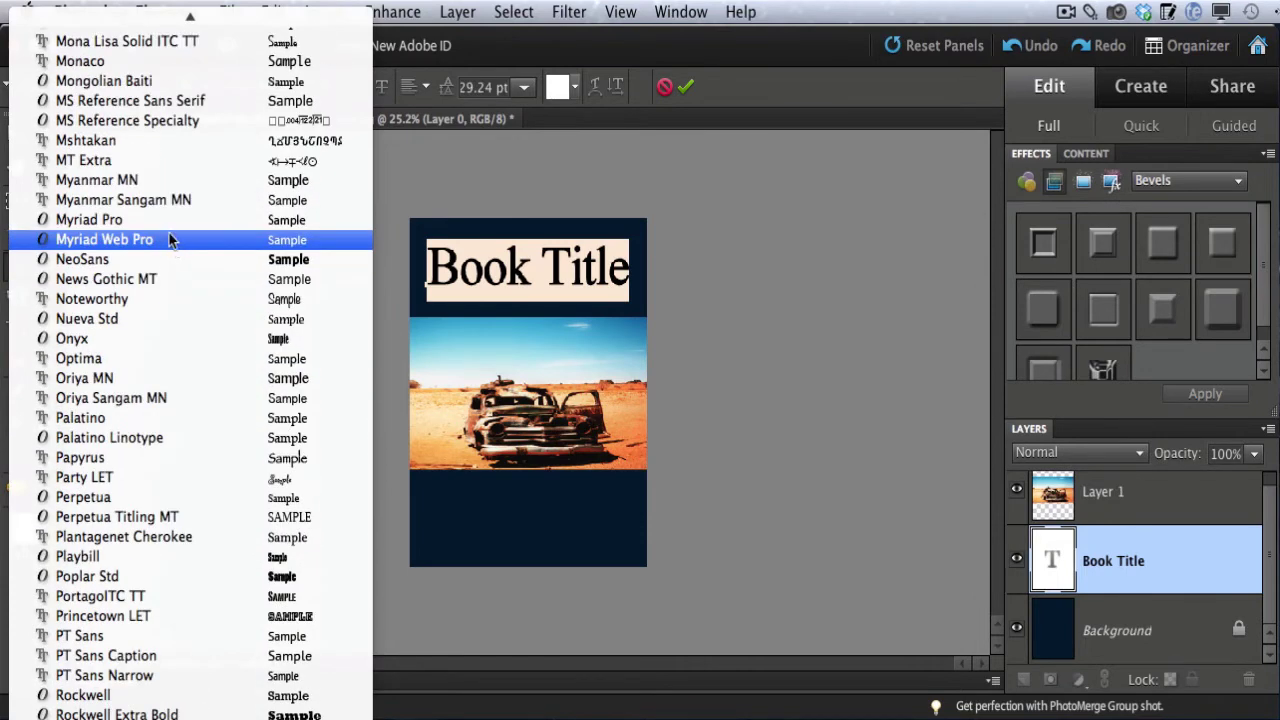
click(166, 220)
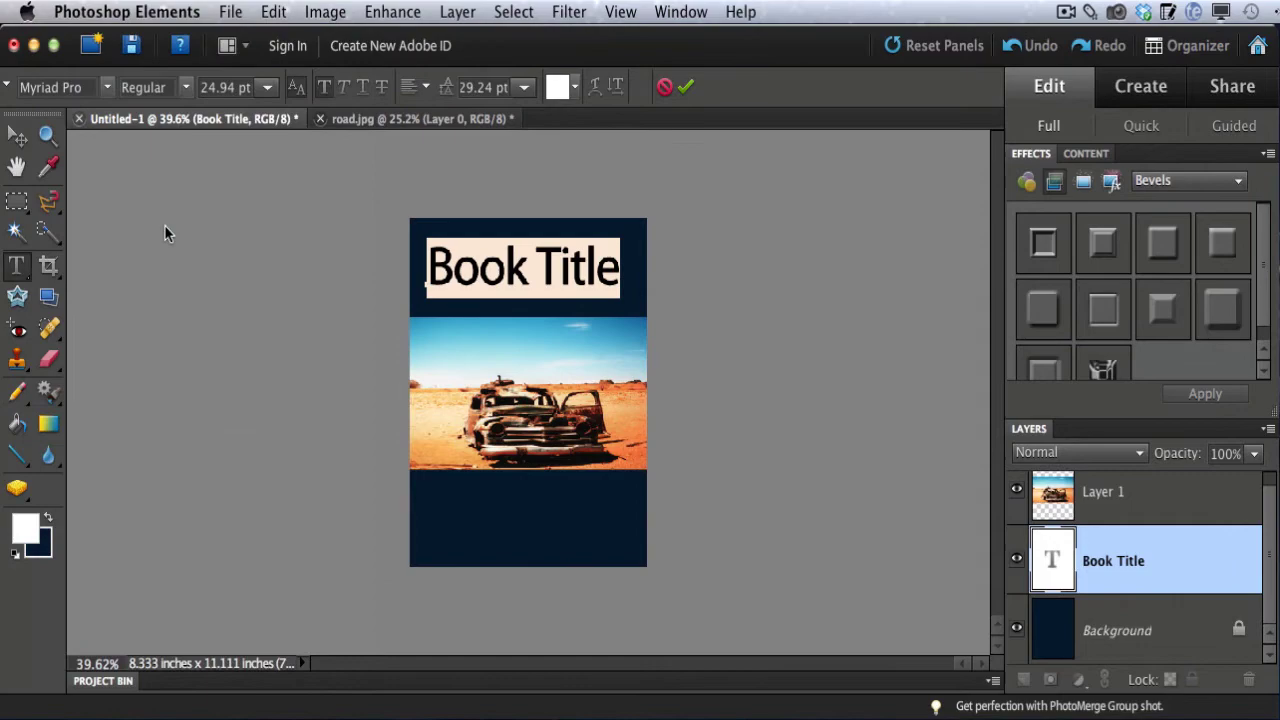
click(106, 88)
scroll(150, 272, up, 5)
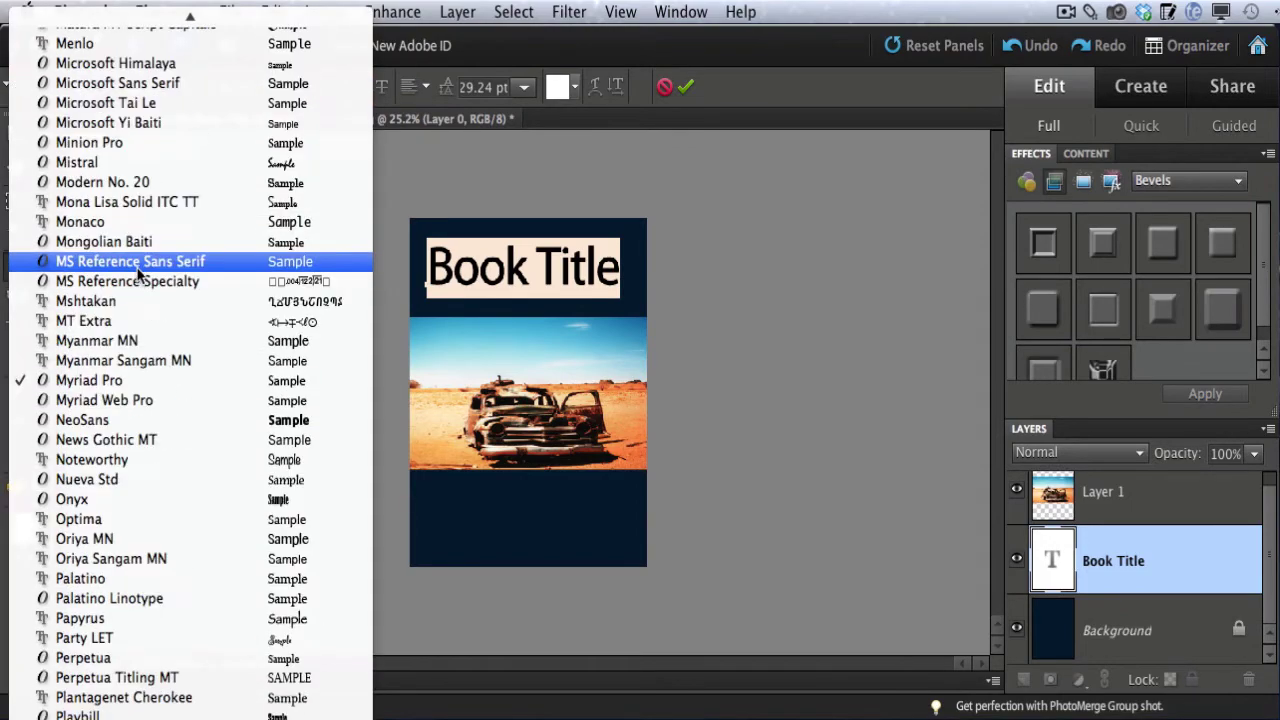
scroll(157, 262, up, 8)
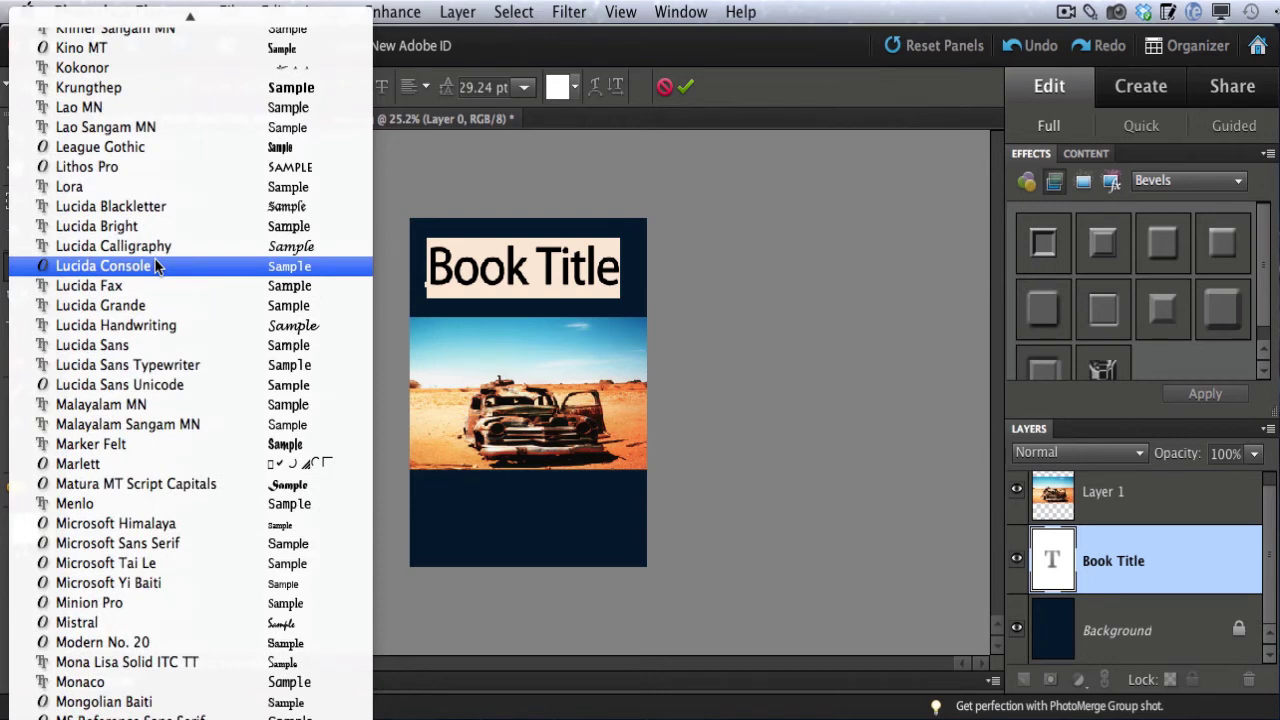
click(155, 249)
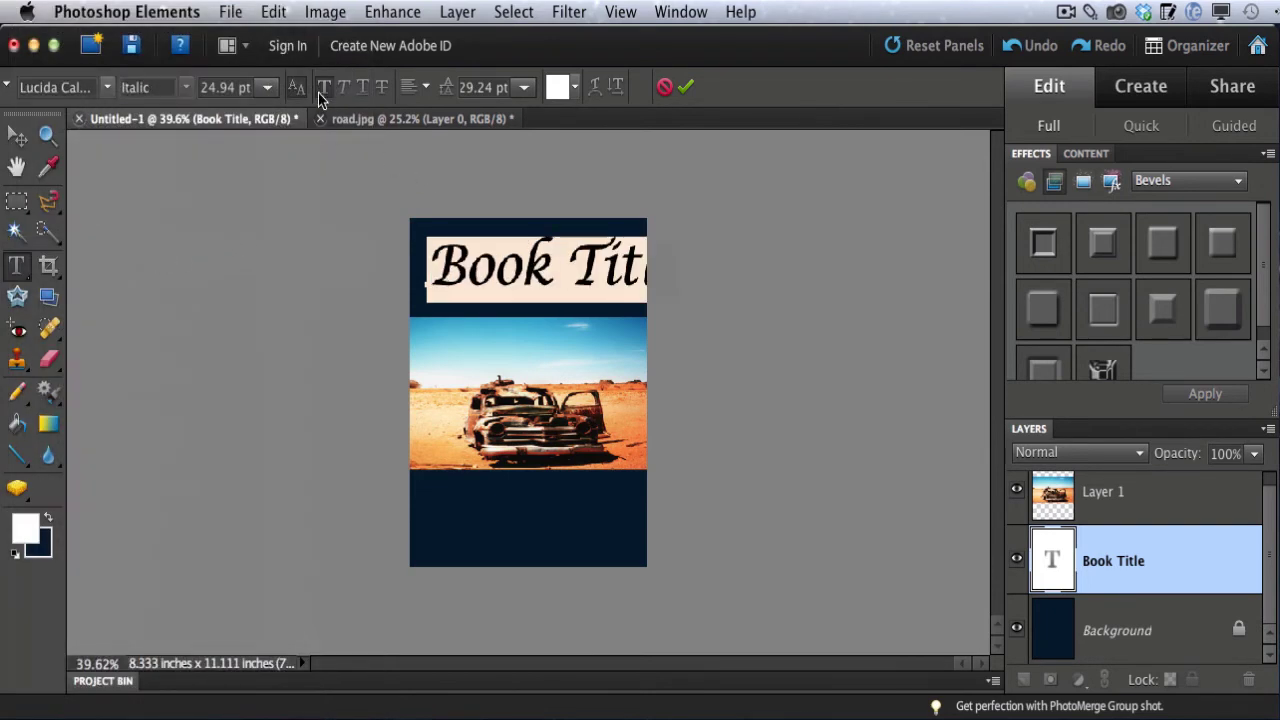
Set the title size to 100 pt in the size field and commit the edit.
click(267, 88)
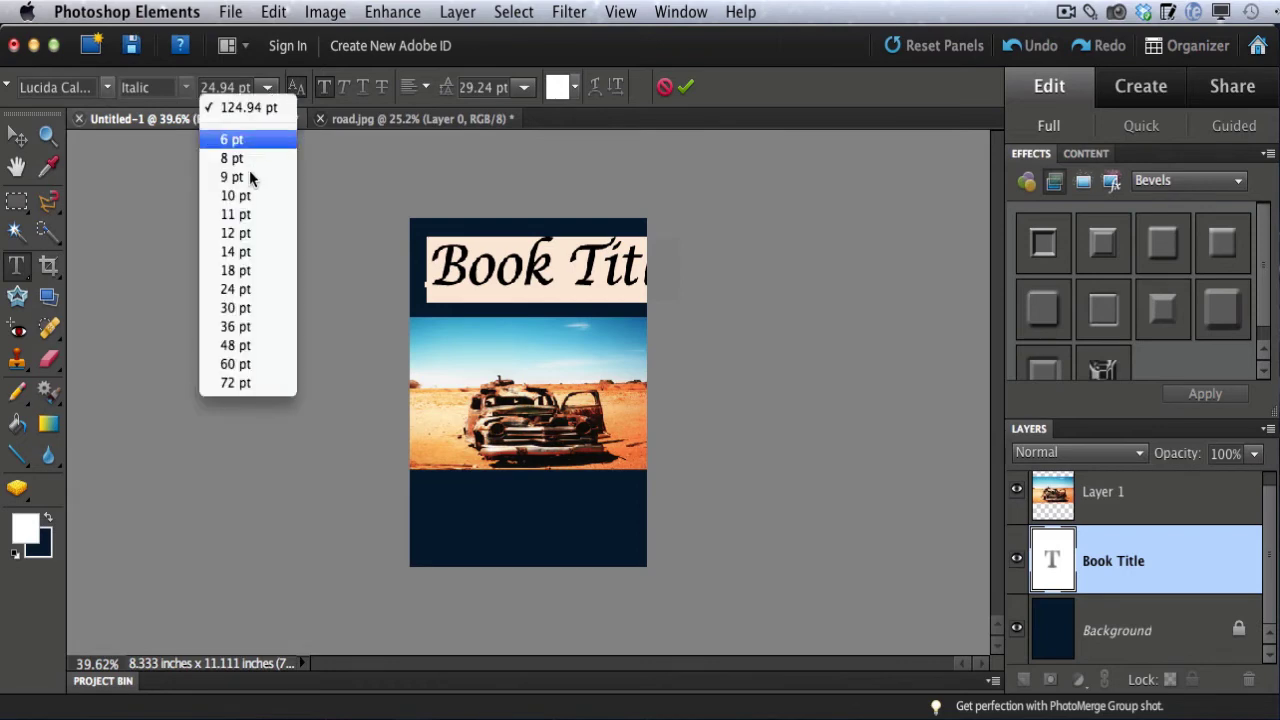
click(242, 270)
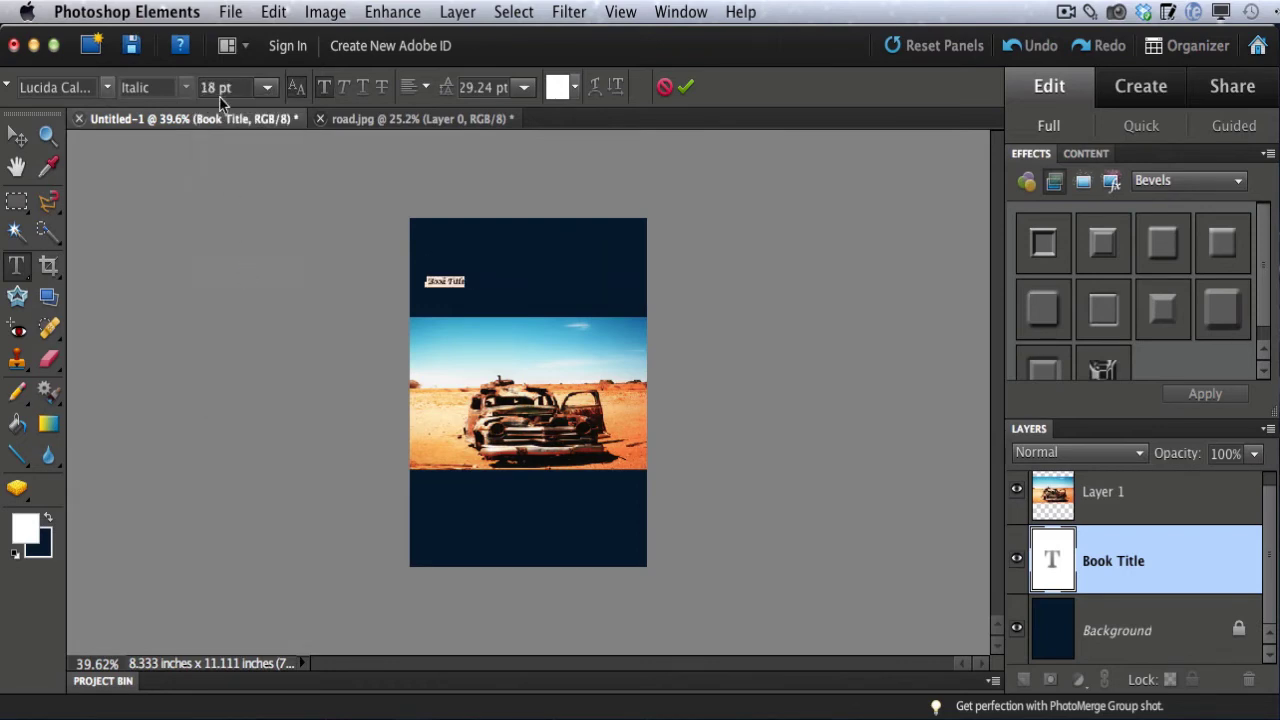
click(266, 88)
click(257, 362)
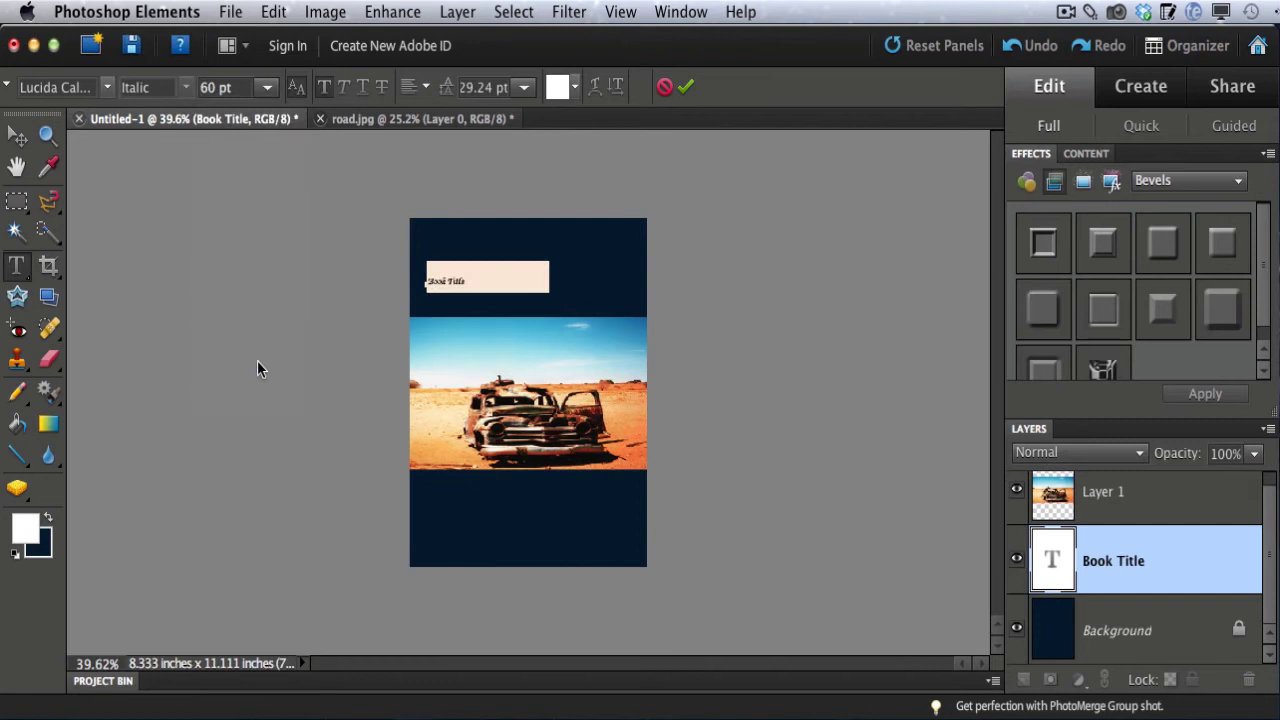
click(266, 88)
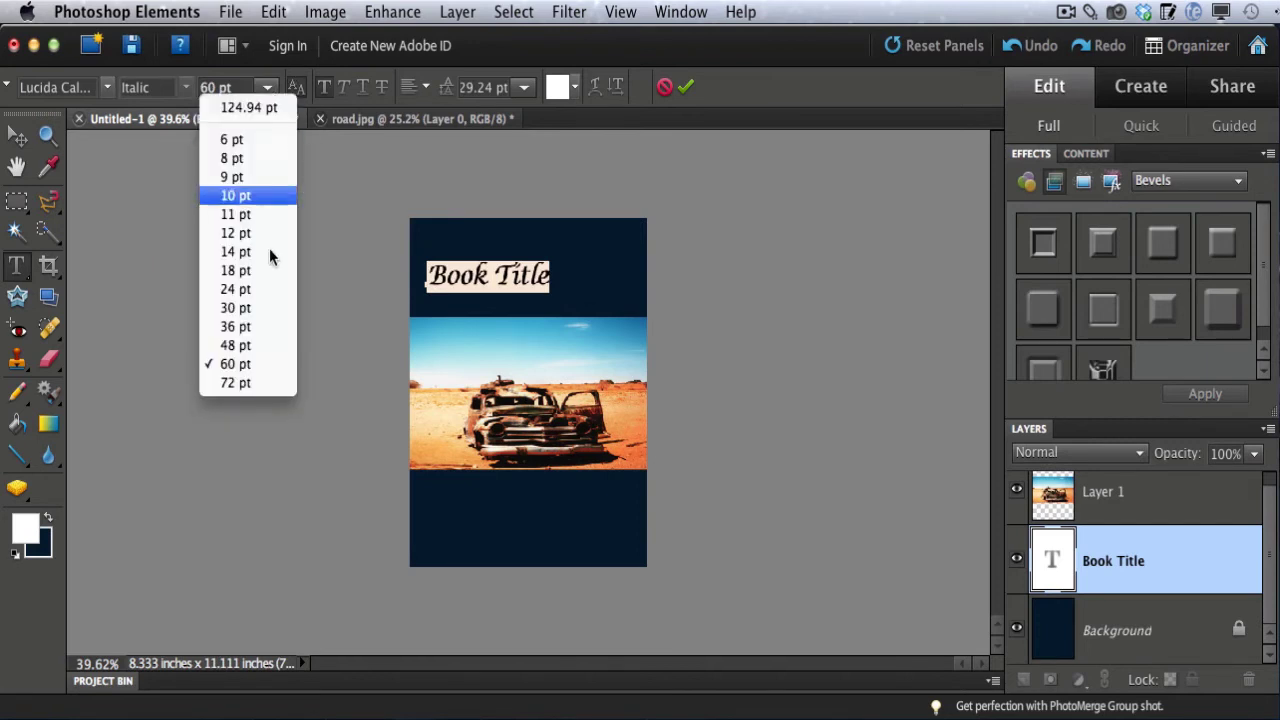
click(256, 384)
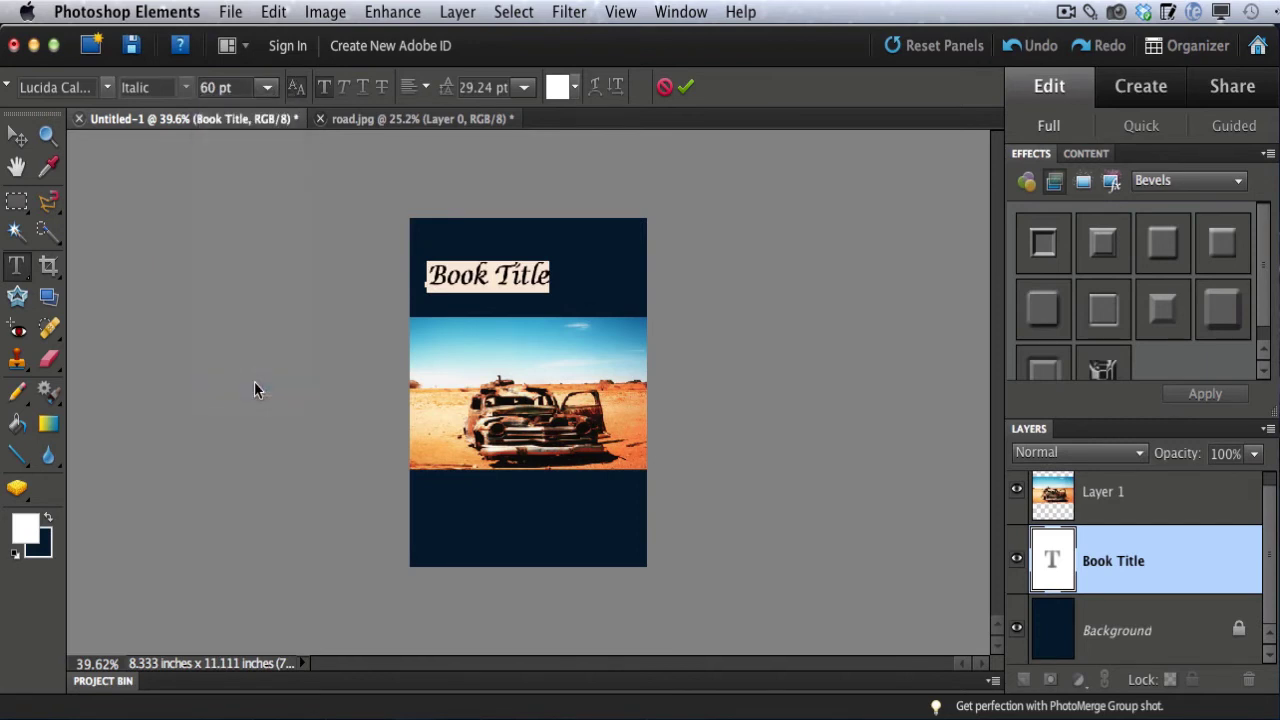
double_click(210, 88)
text(100)
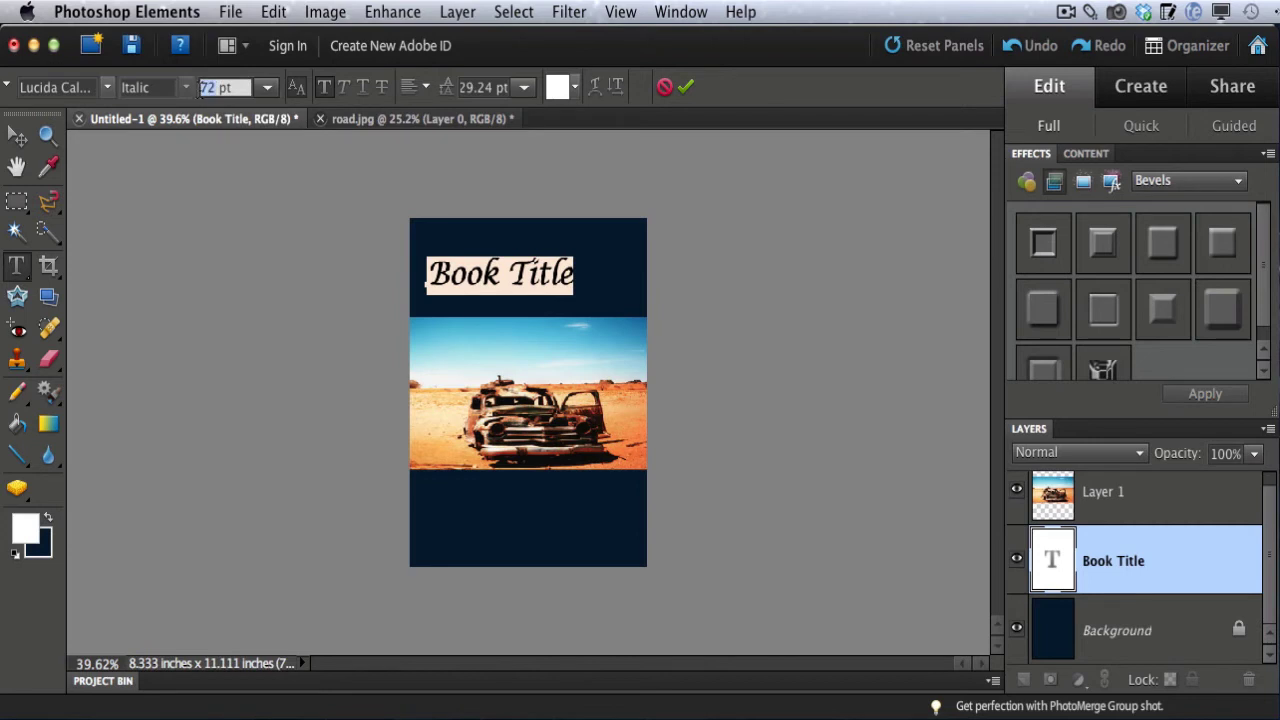
key(Return)
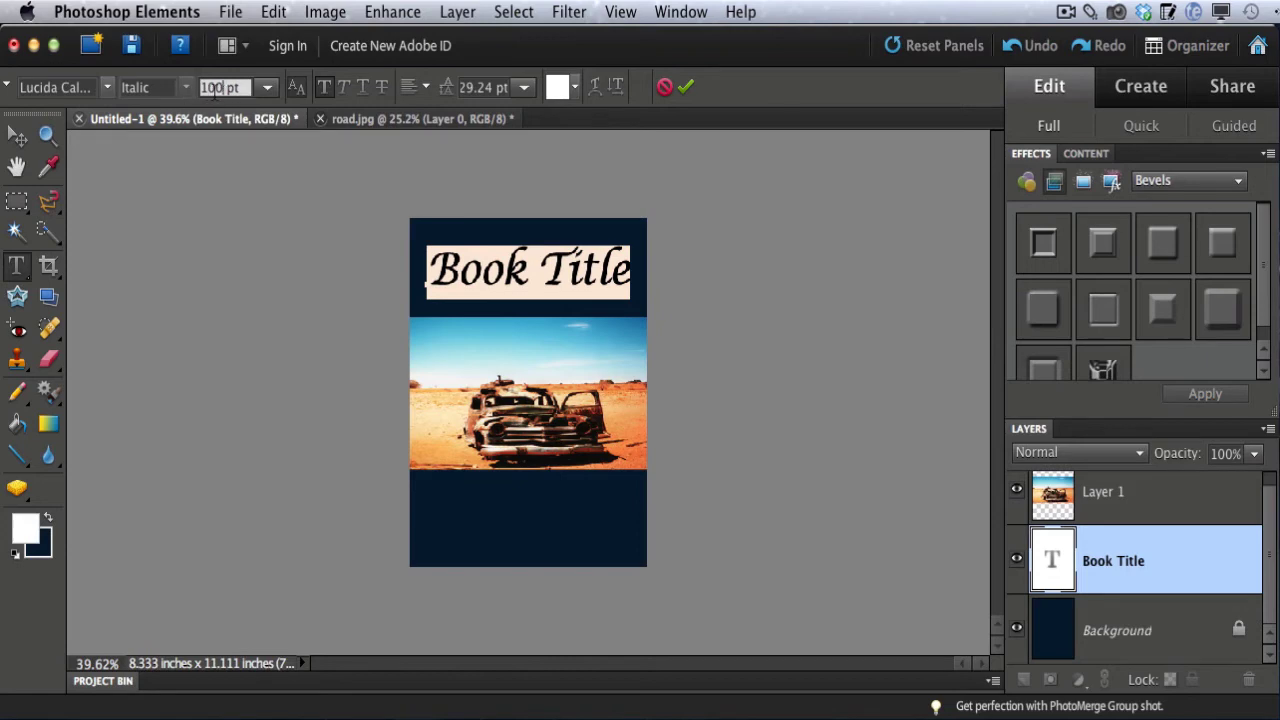
click(688, 88)
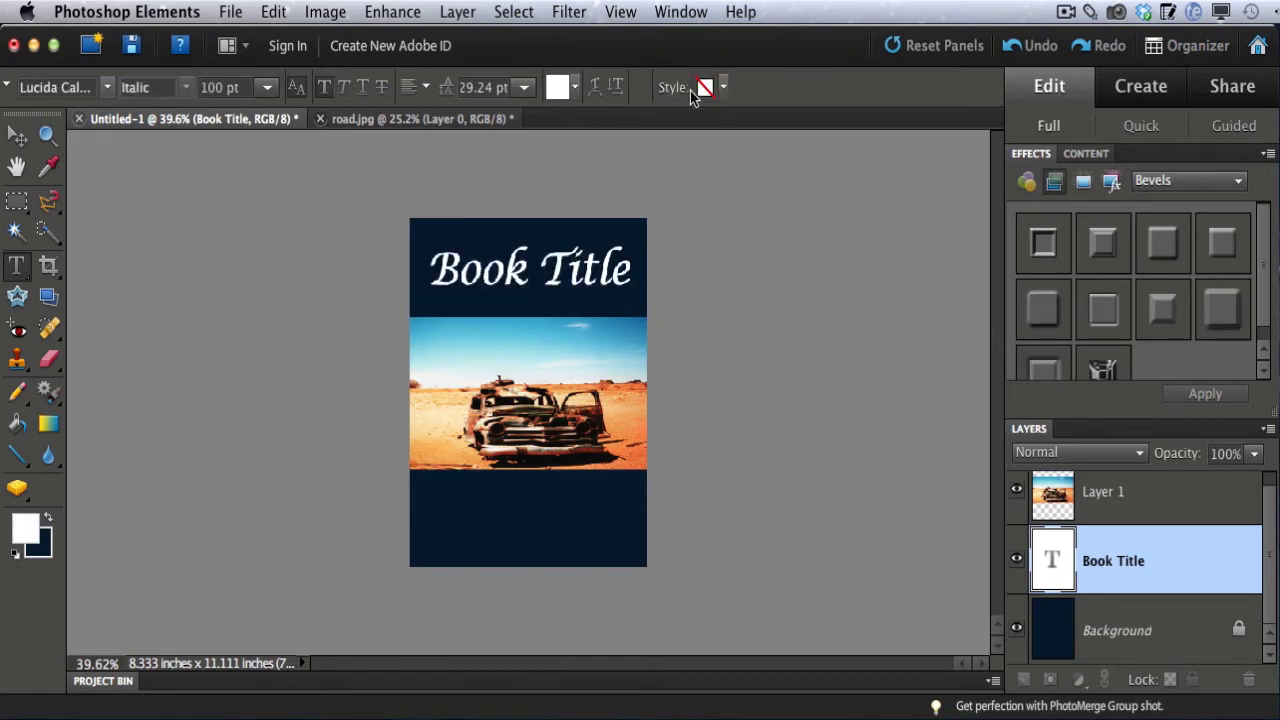
Nudge the Book Title slightly left and make the Background layer active.
click(17, 137)
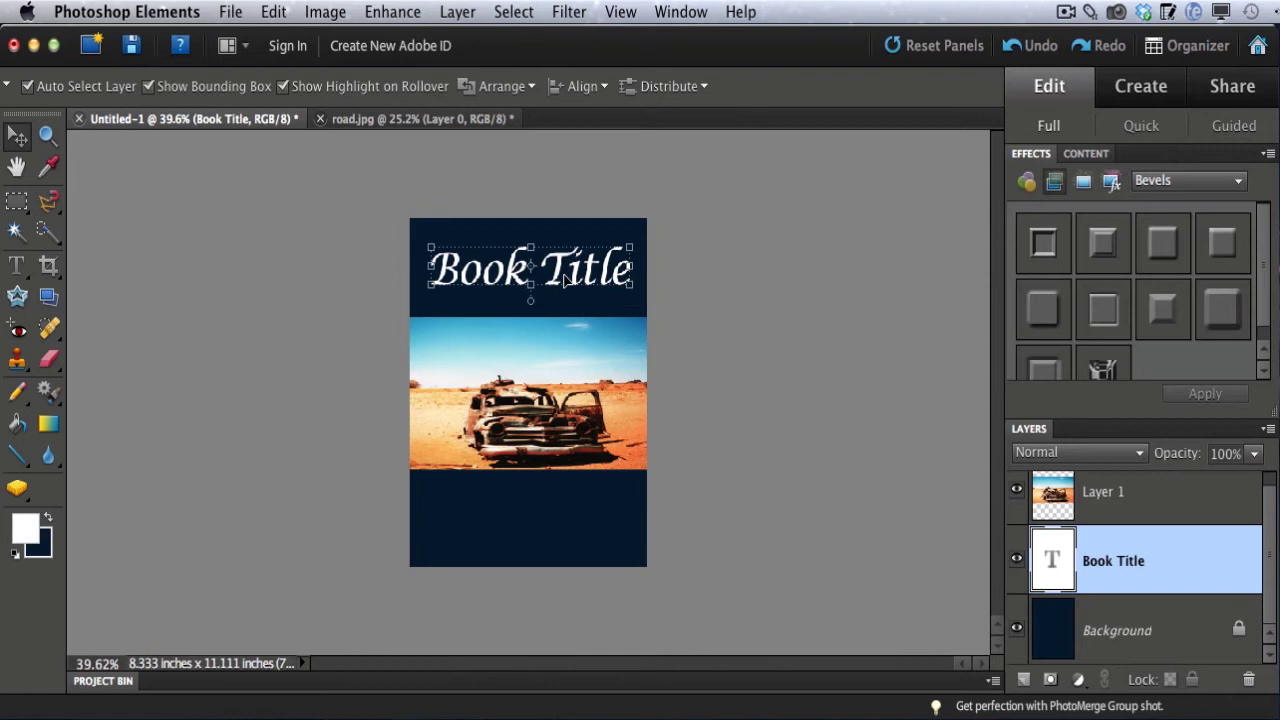
drag(560, 276, 557, 278)
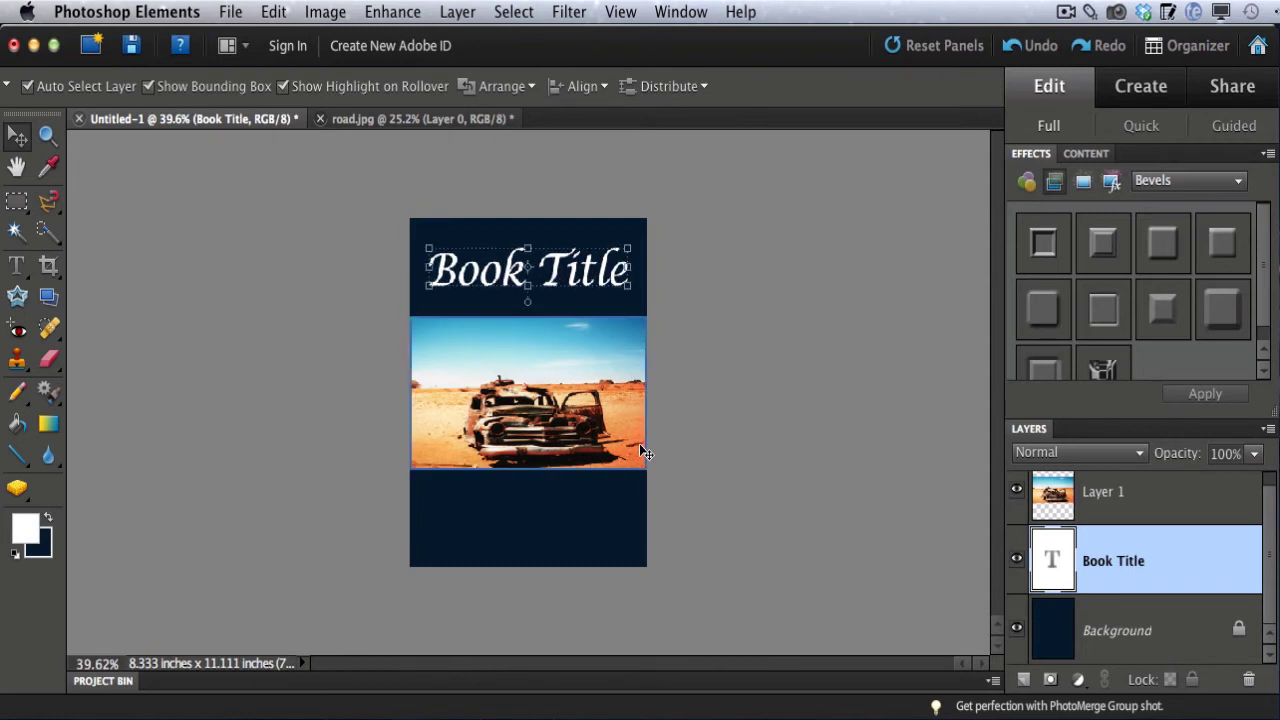
click(718, 486)
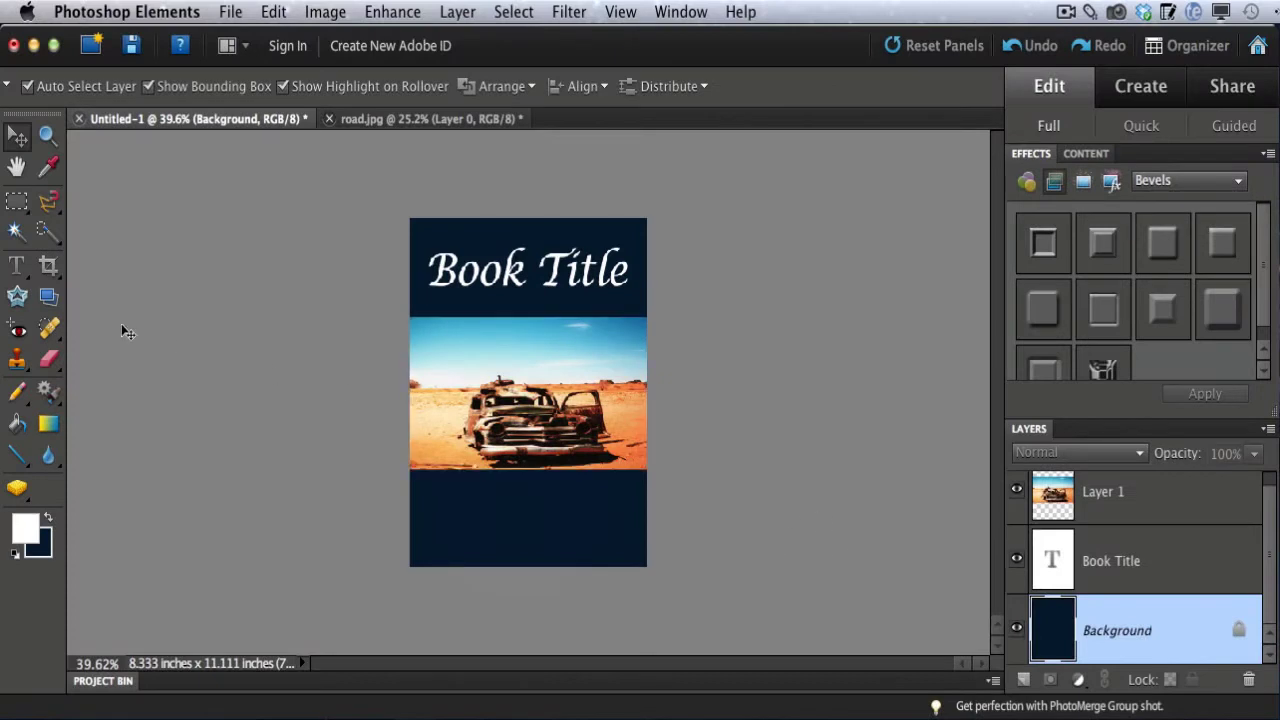
click(16, 266)
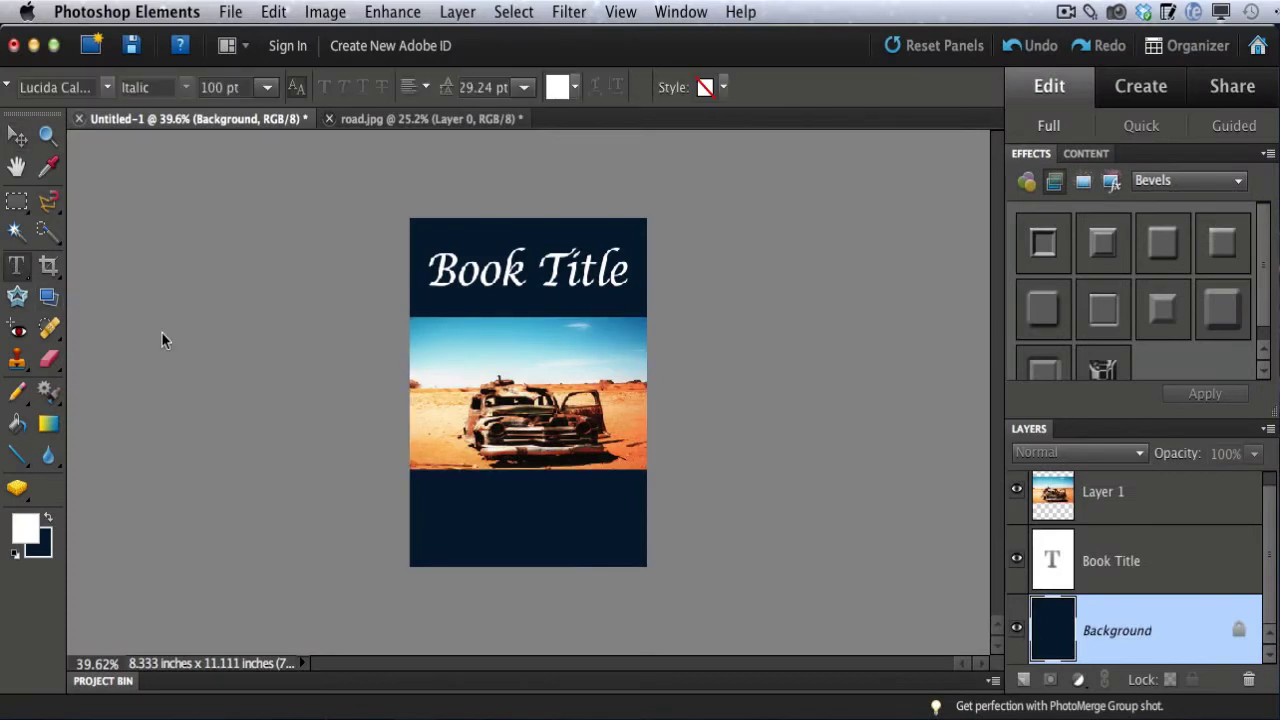
Start a text layer in the lower navy band set to Times New Roman, 60 pt.
click(433, 535)
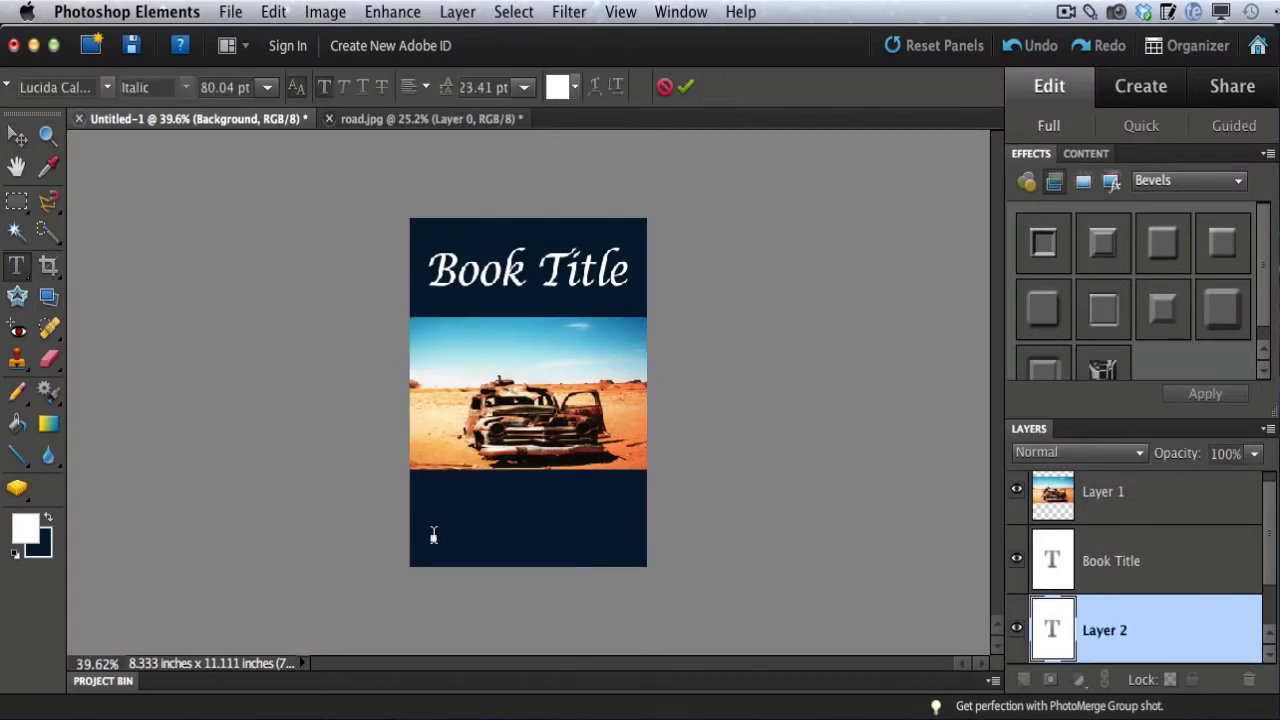
click(106, 87)
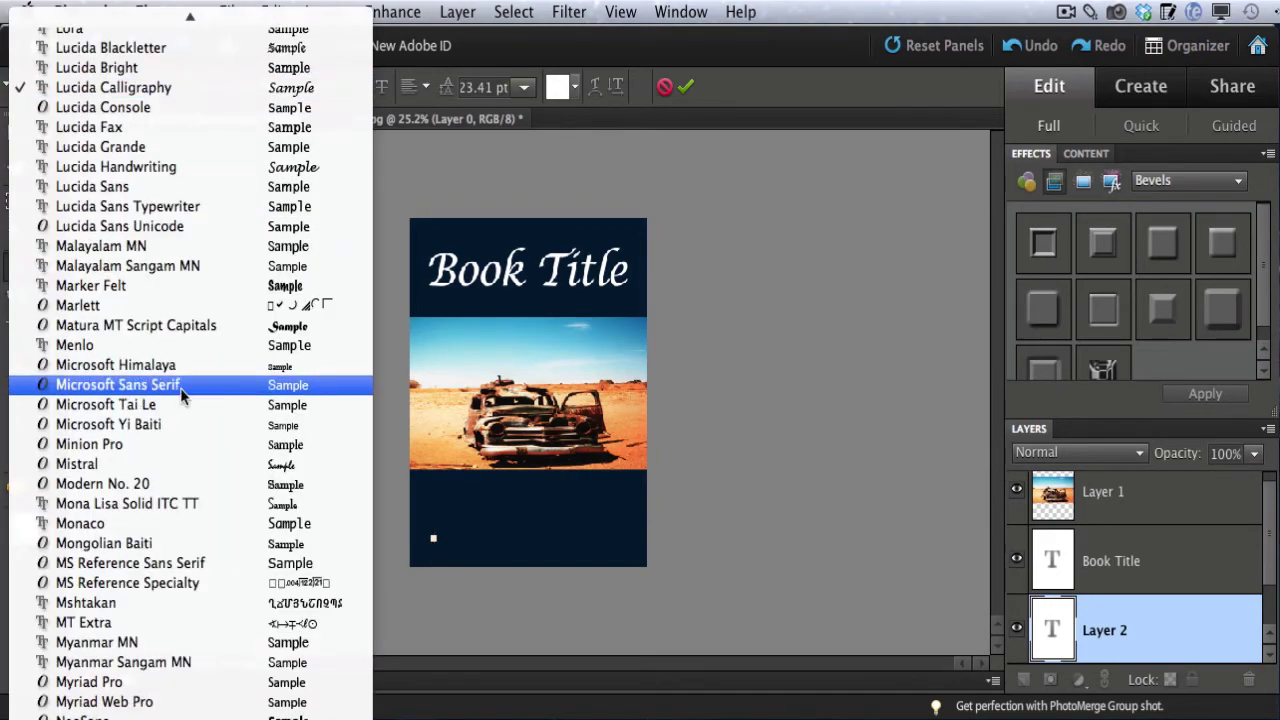
scroll(181, 397, down, 20)
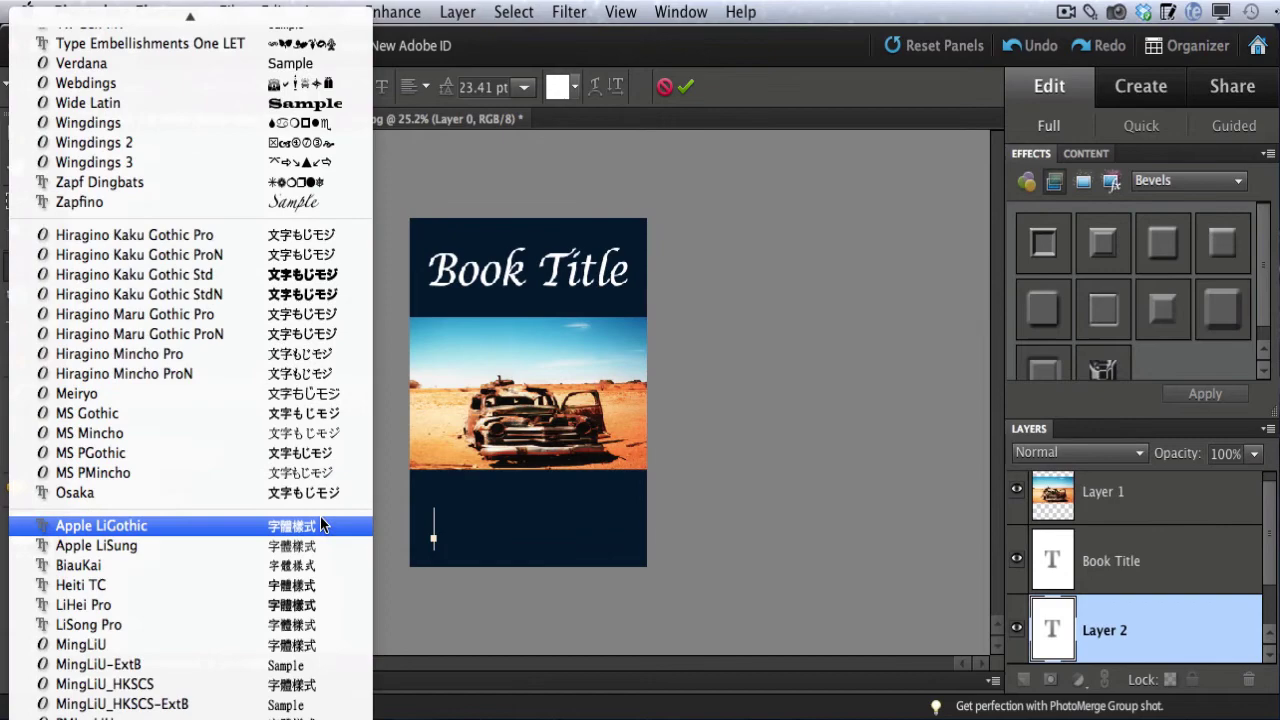
scroll(320, 516, down, 10)
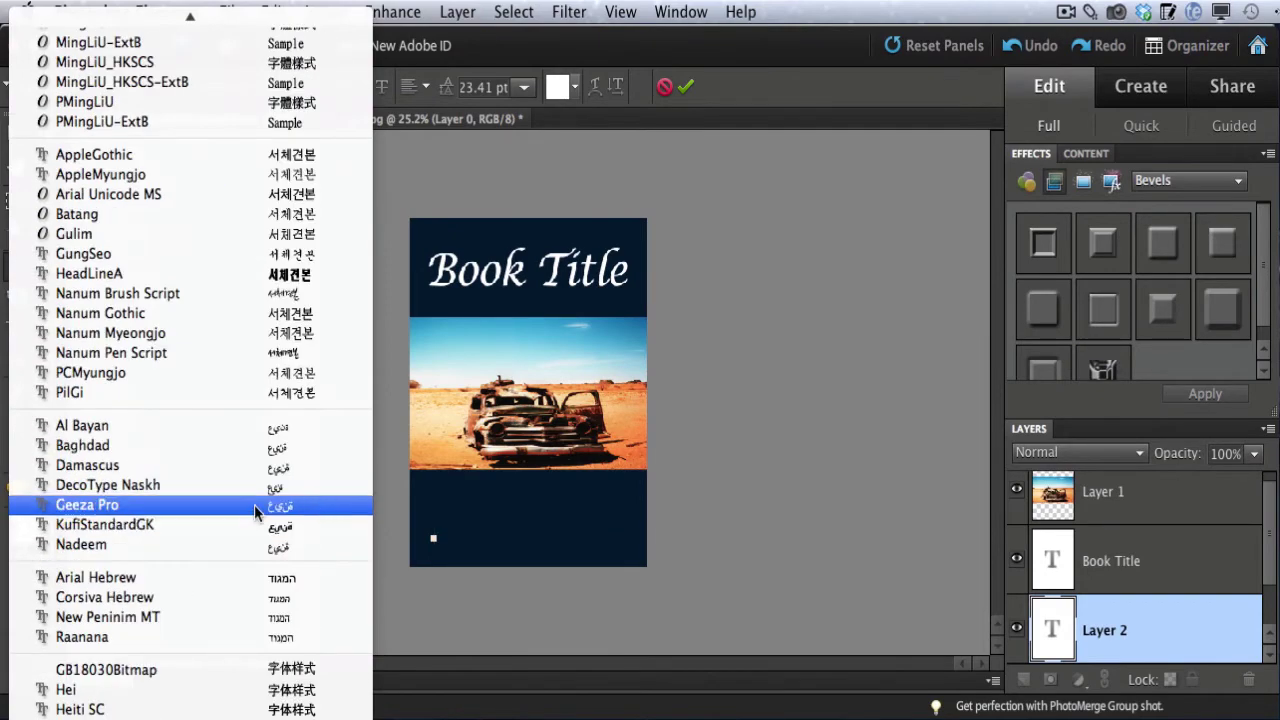
scroll(254, 505, up, 8)
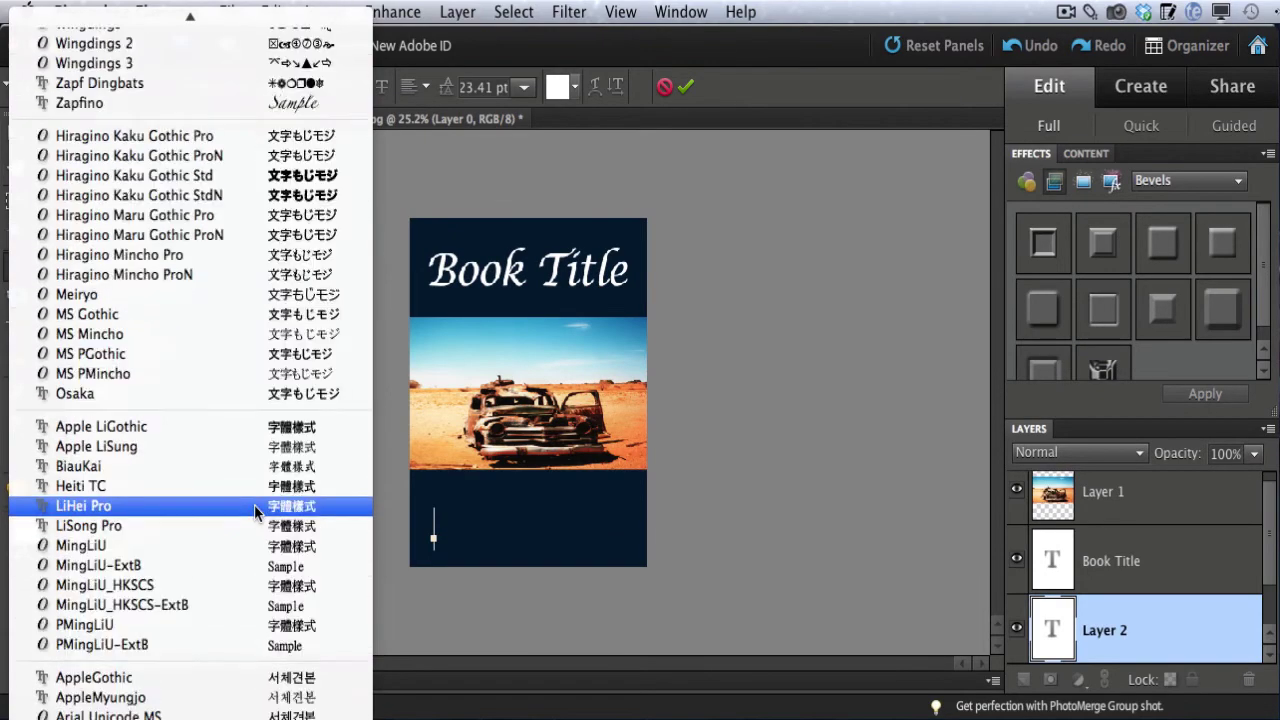
scroll(254, 505, up, 15)
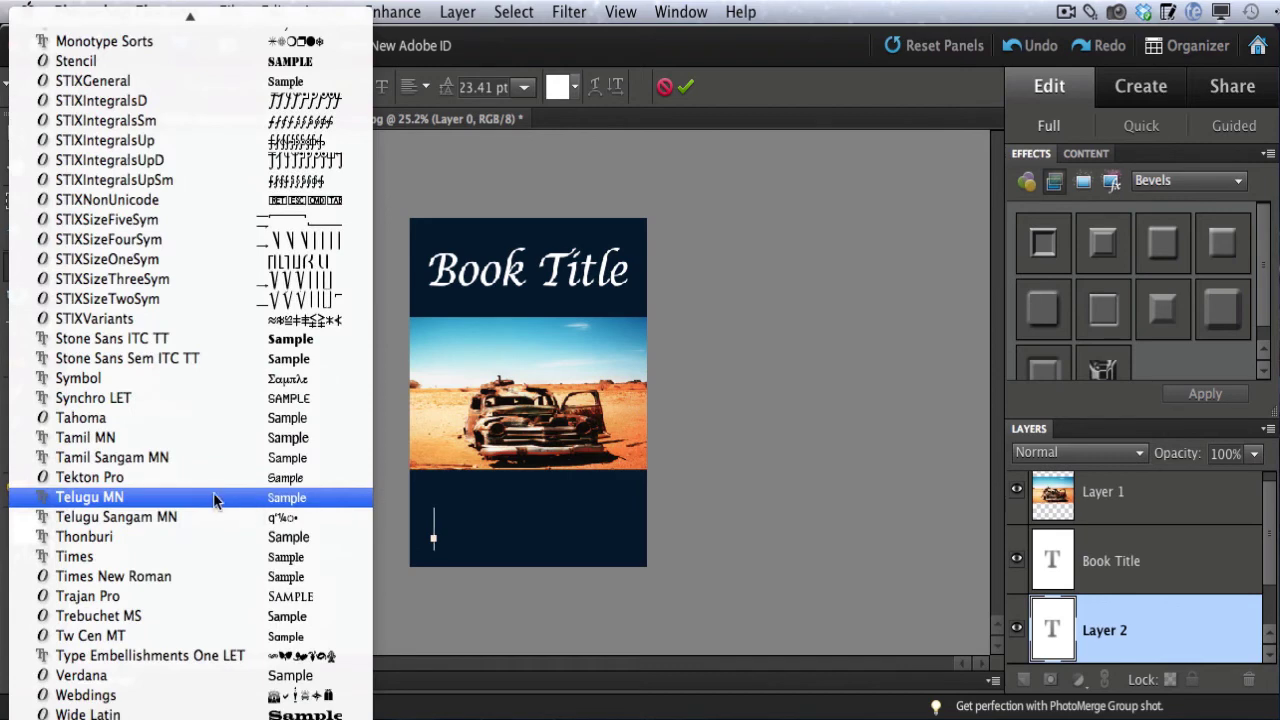
click(226, 576)
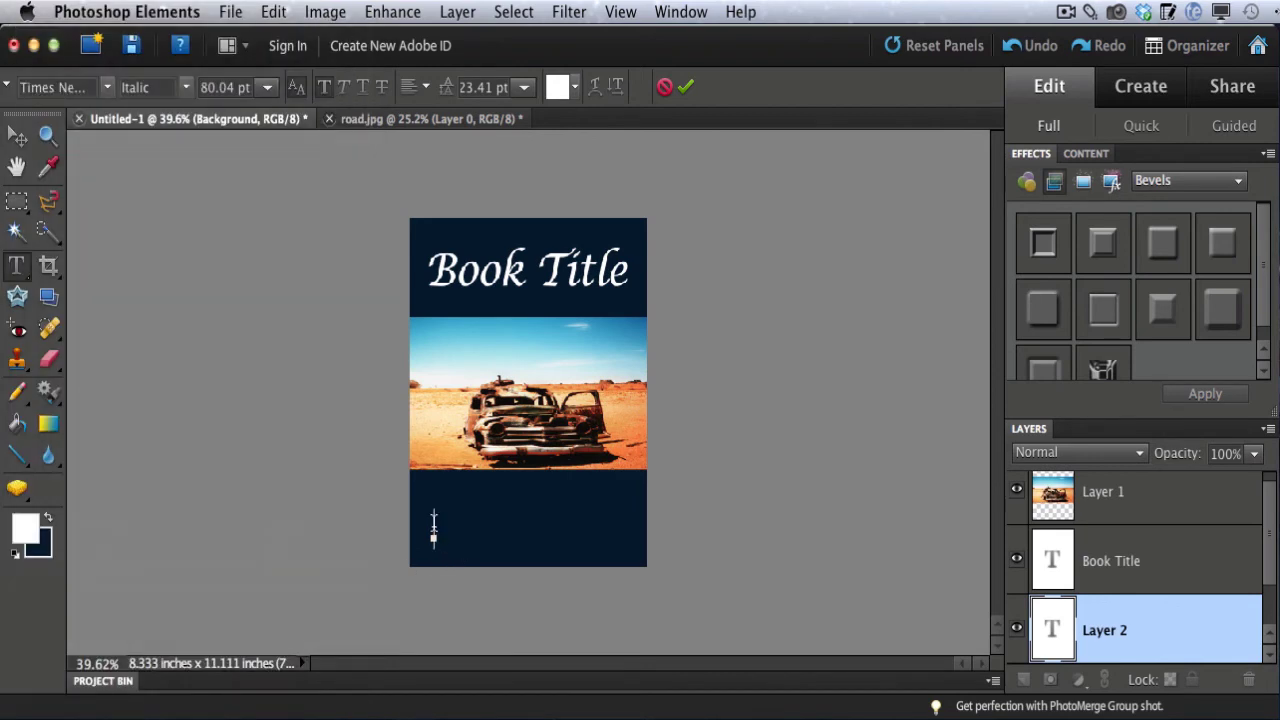
click(267, 91)
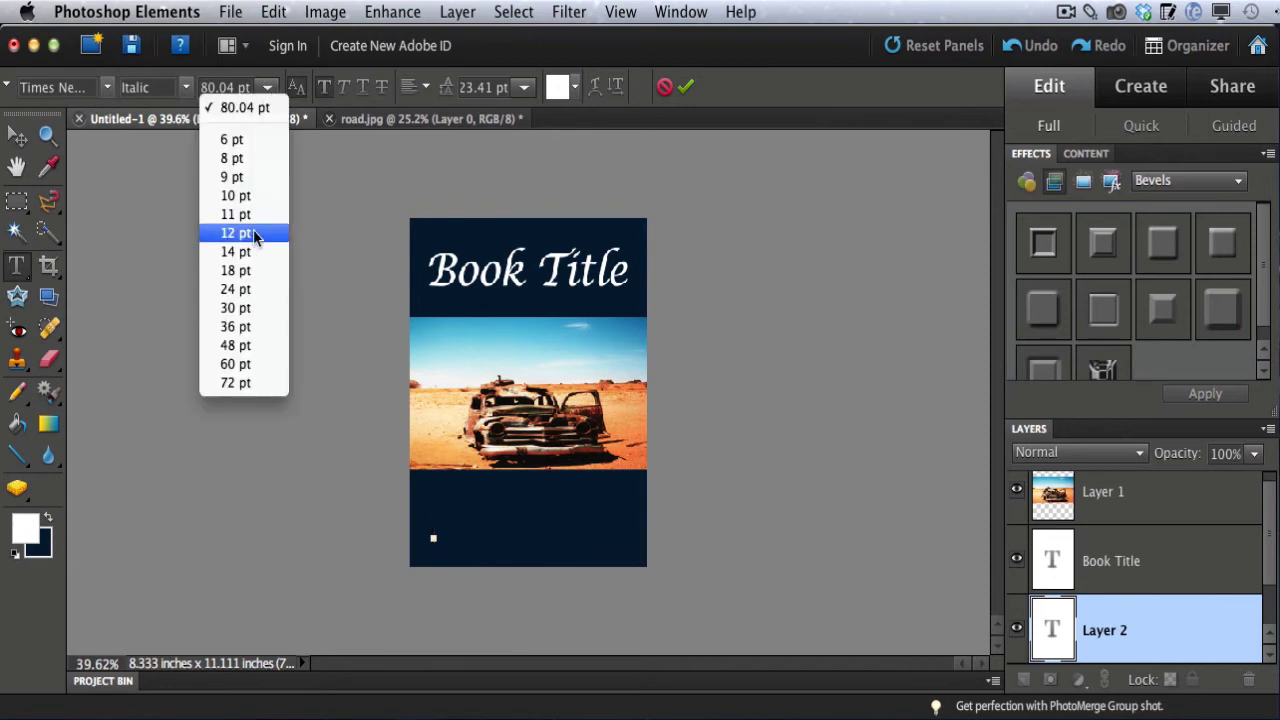
click(253, 361)
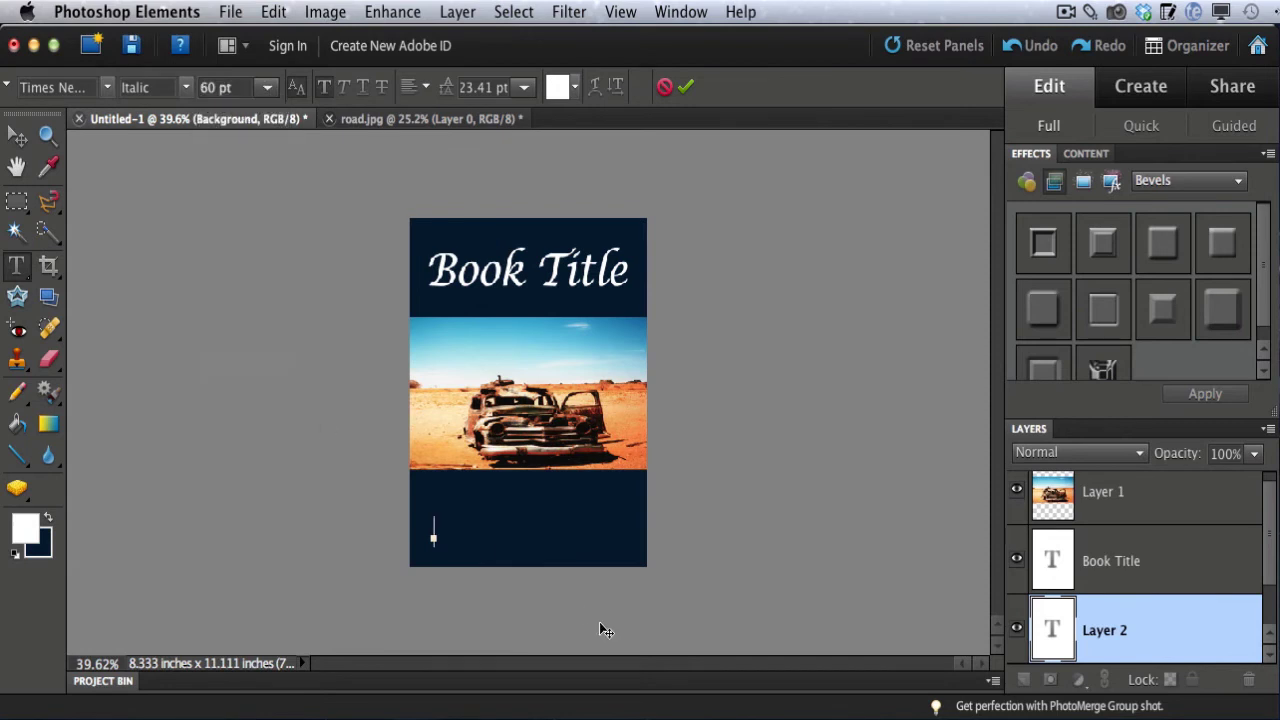
Type 'Author Name' and change its style from italic to Regular.
text(Author Name)
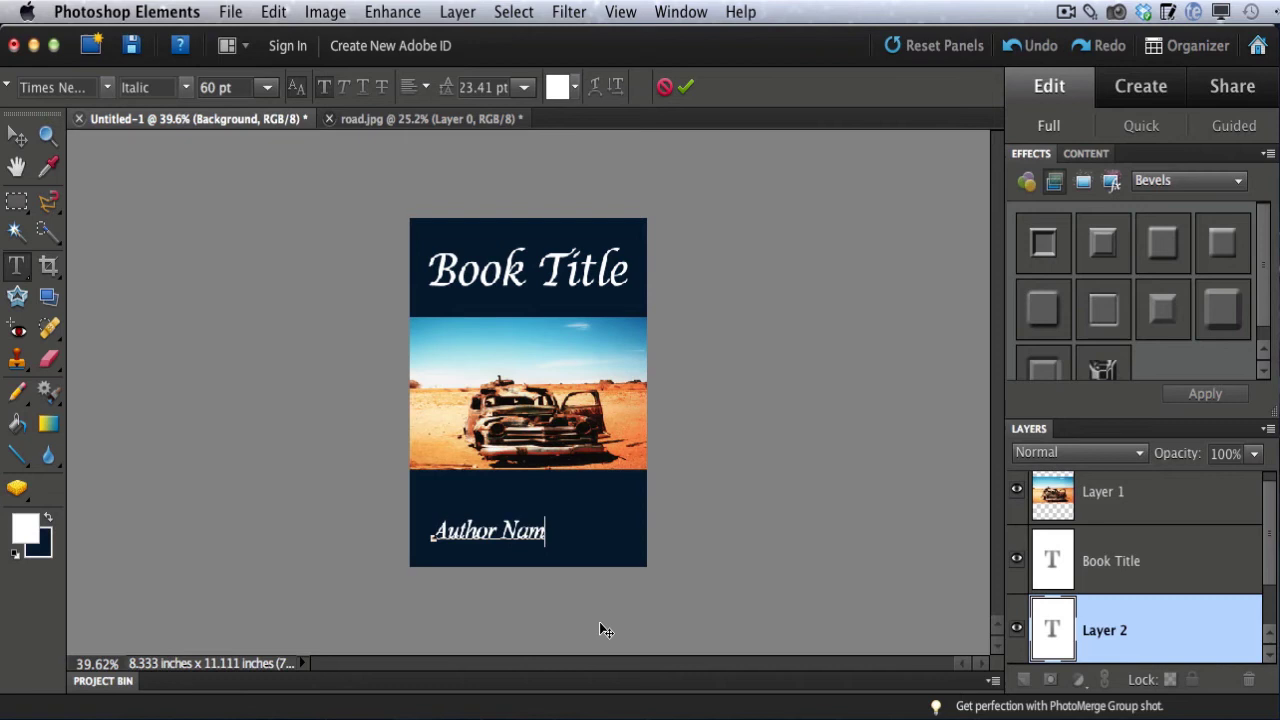
click(501, 530)
drag(432, 530, 554, 534)
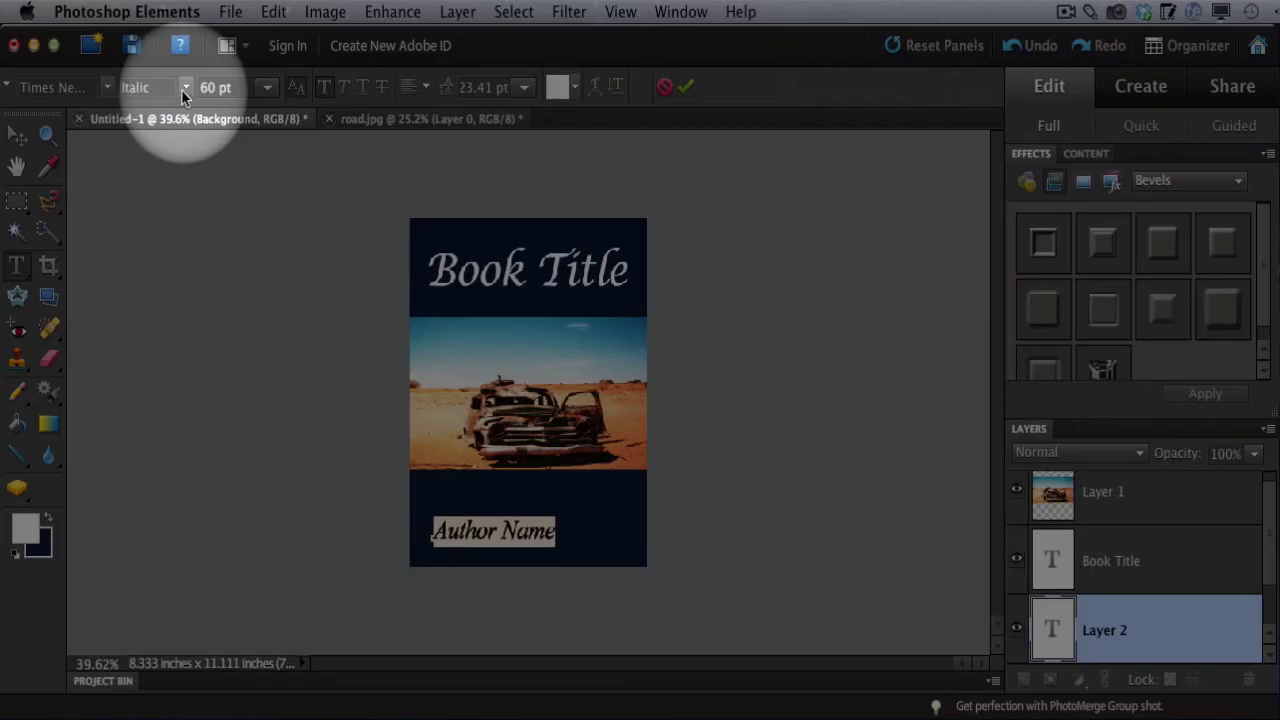
click(183, 88)
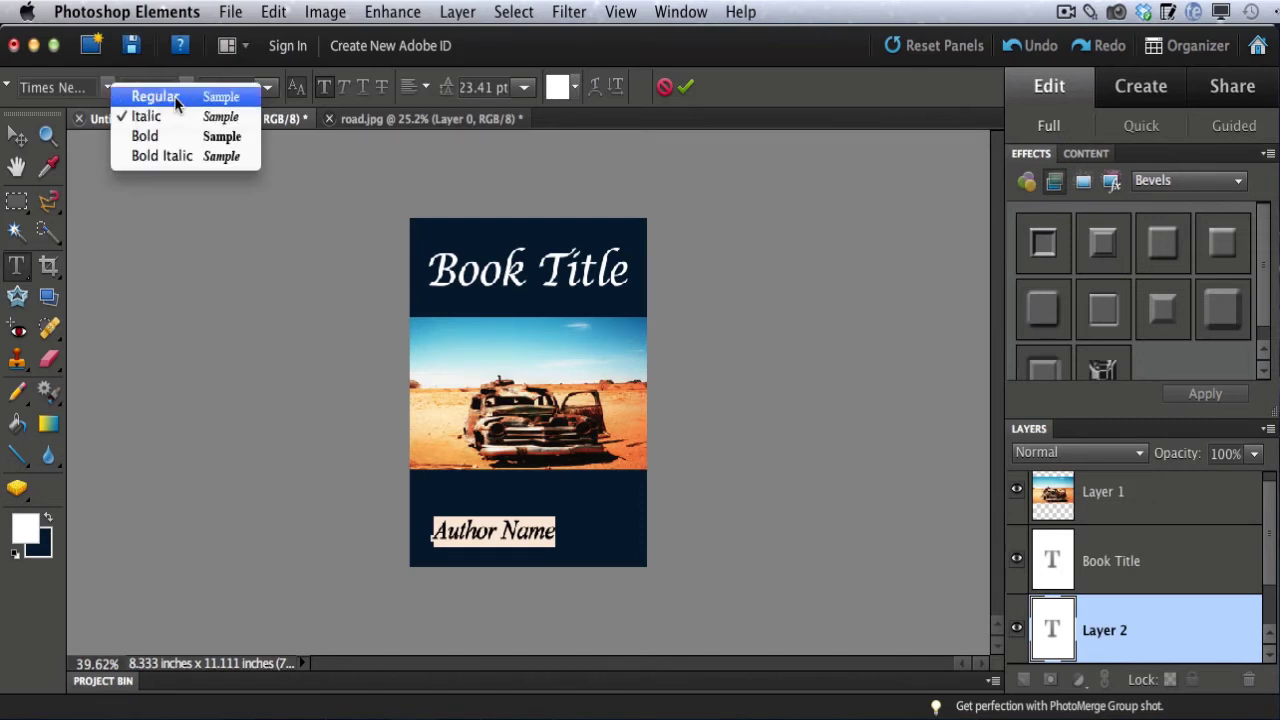
click(174, 96)
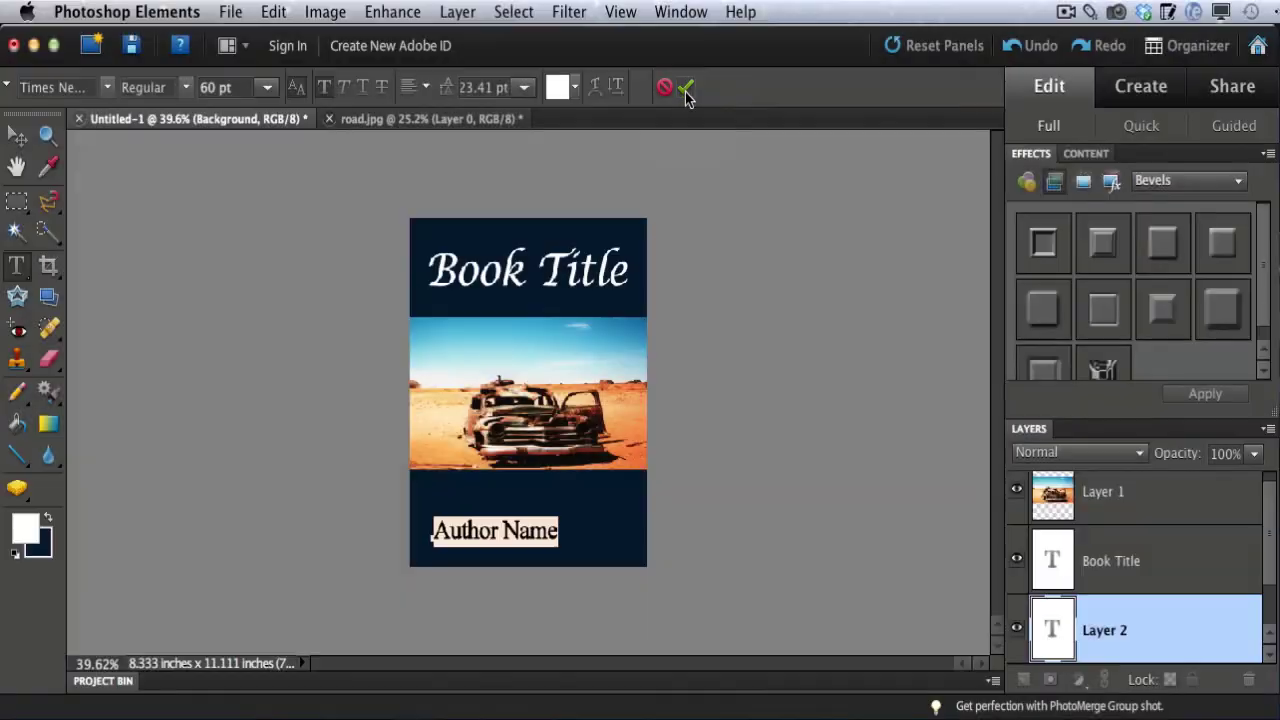
Commit the Author Name text, centre it in the bottom navy band, and deselect it.
click(687, 92)
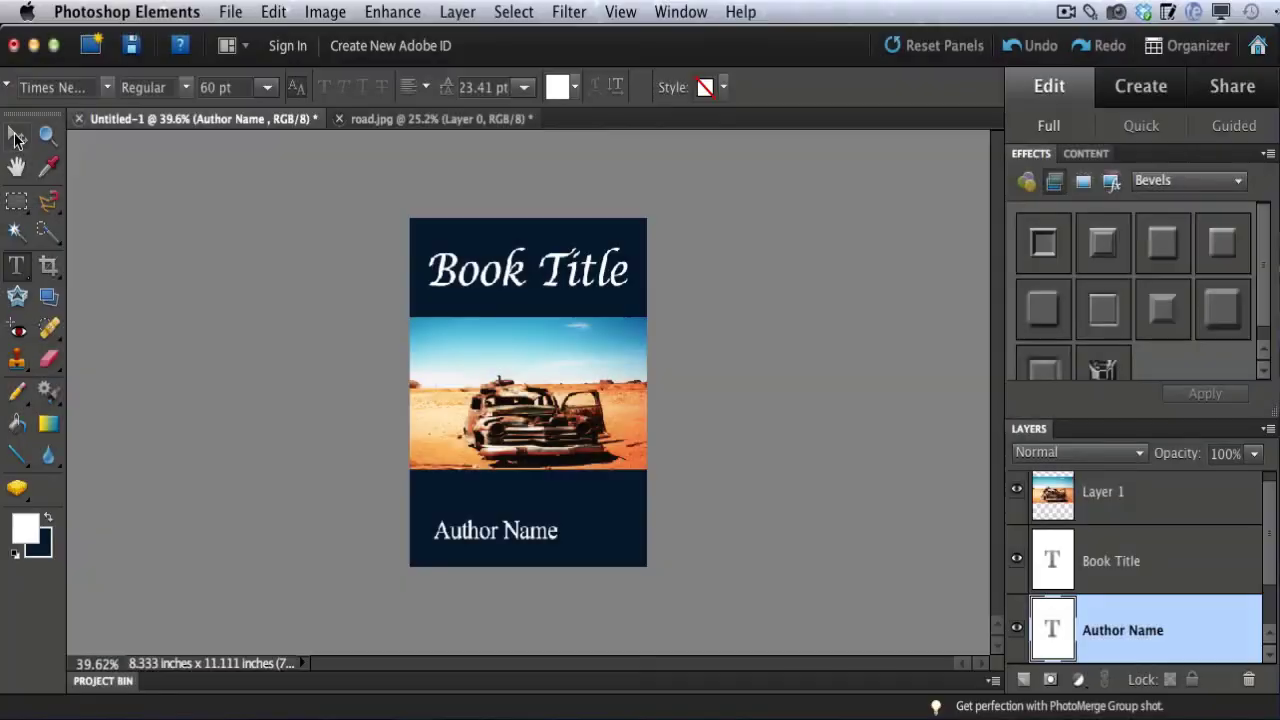
click(17, 137)
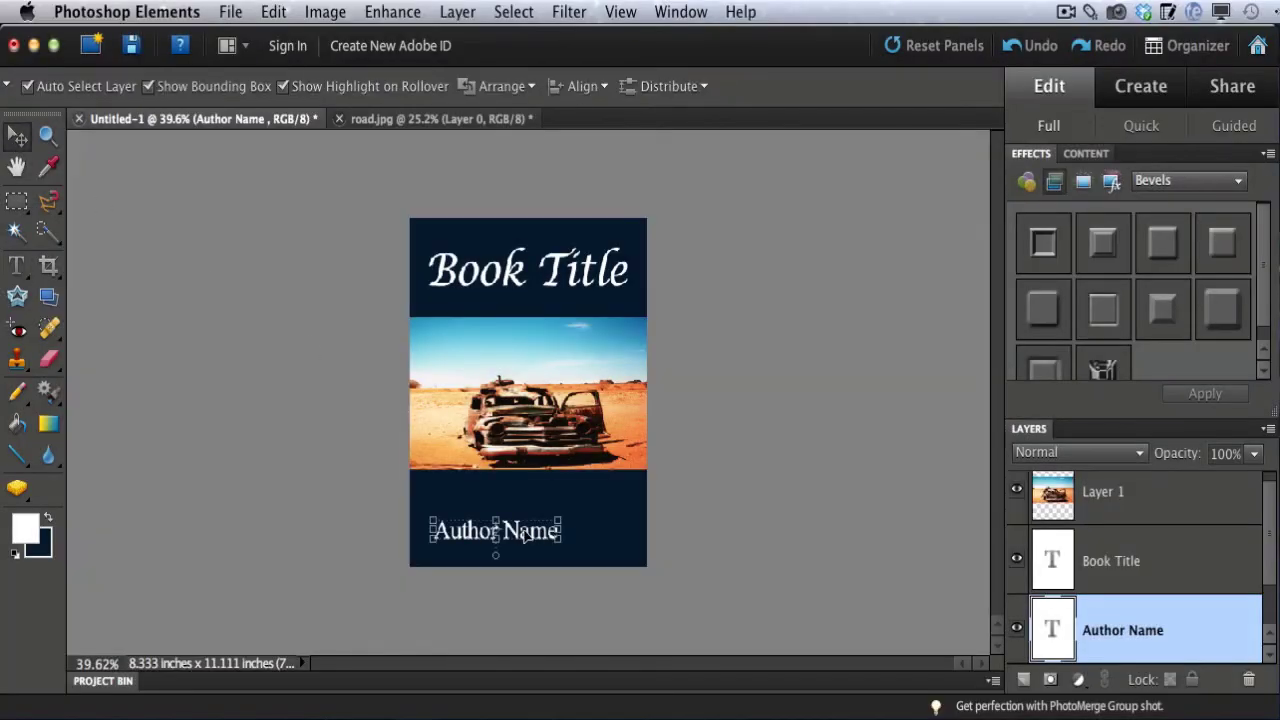
drag(515, 535, 549, 514)
click(757, 541)
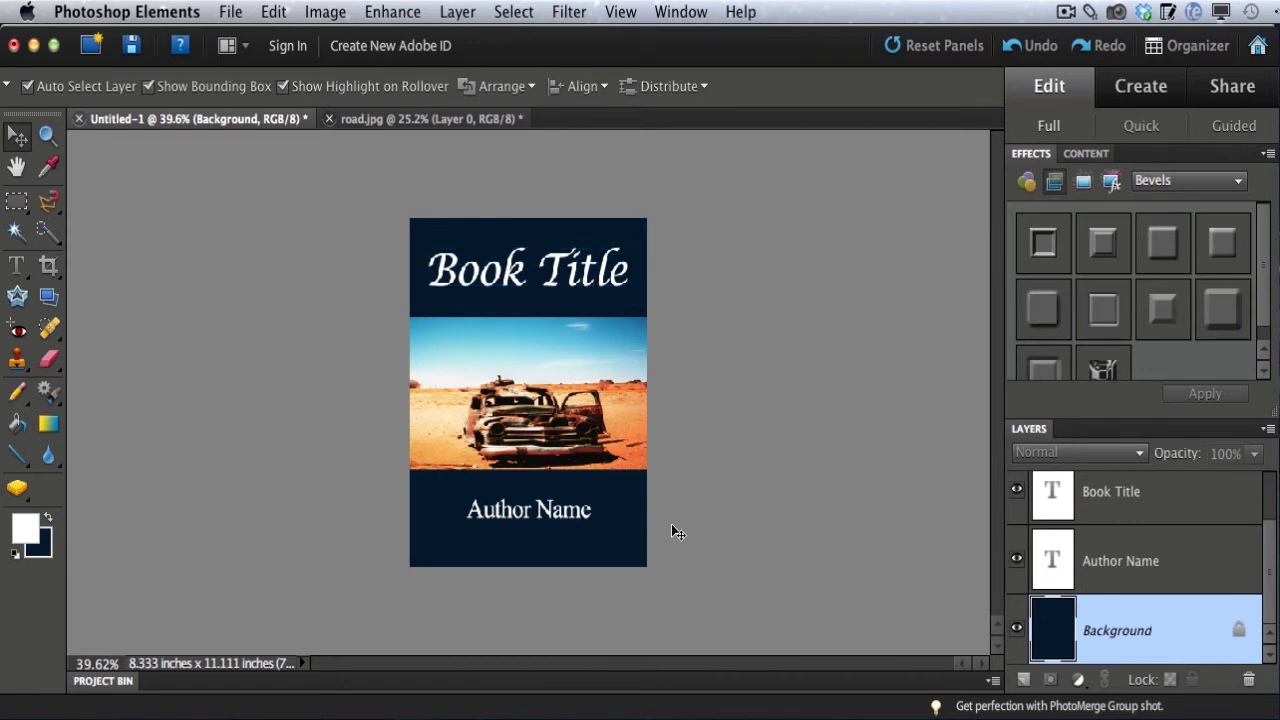
Stretch the car photo layer from the cover's top edge to its bottom edge and commit.
click(519, 357)
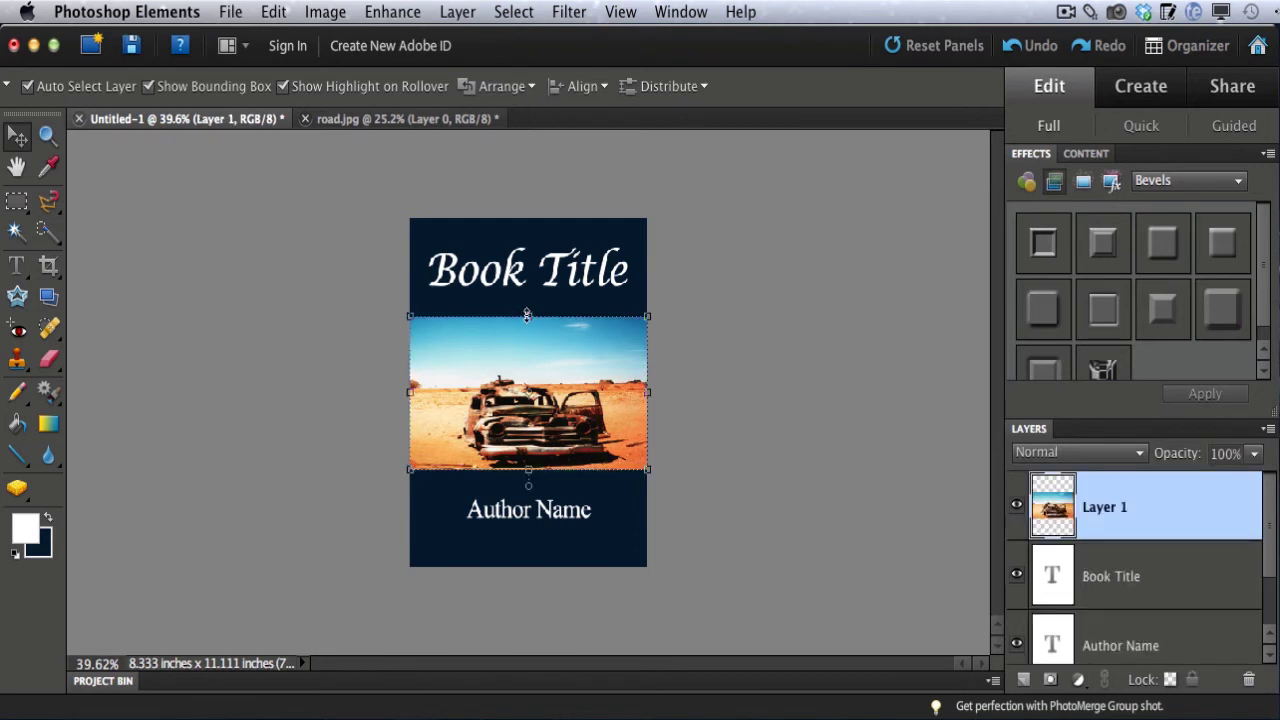
drag(528, 315, 528, 217)
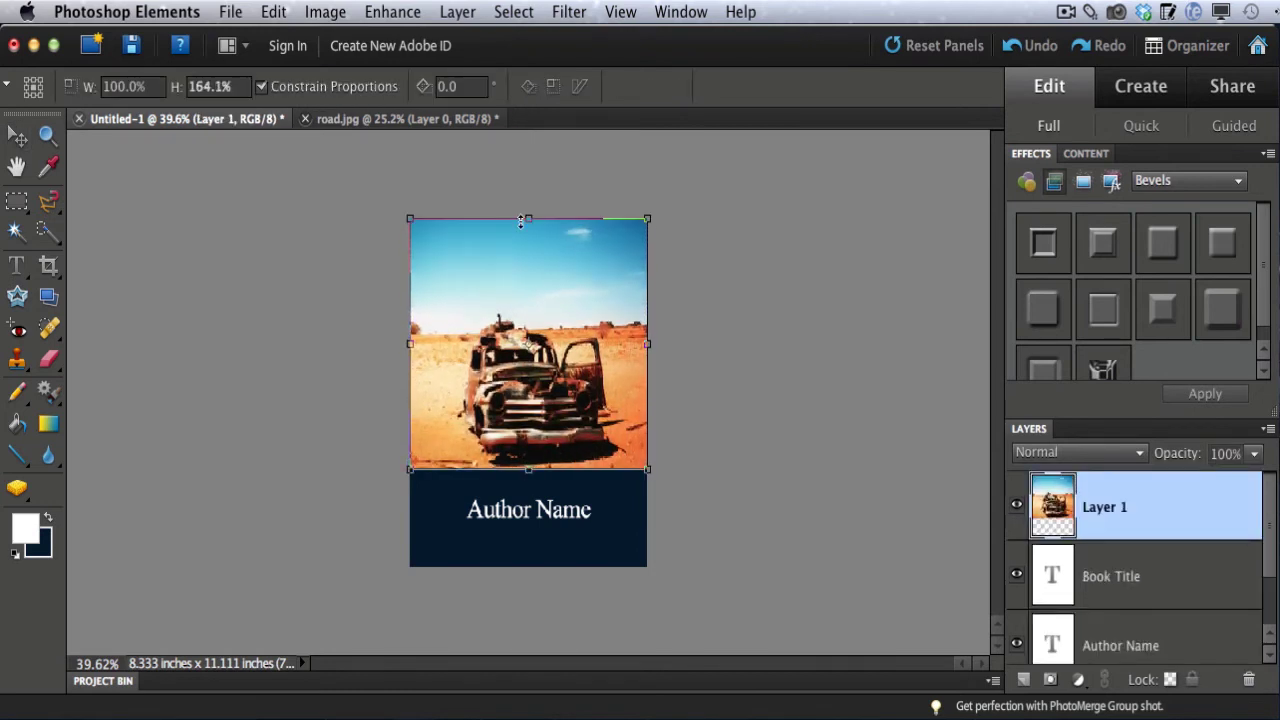
drag(528, 469, 530, 564)
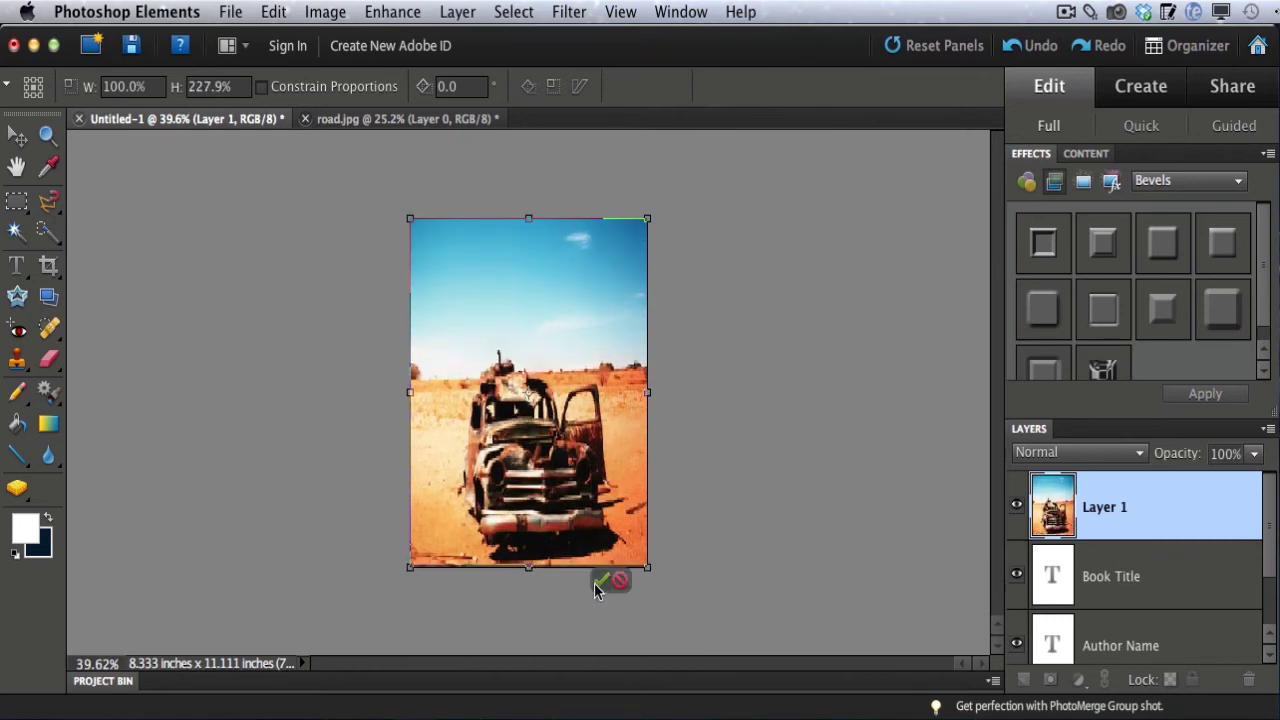
click(600, 580)
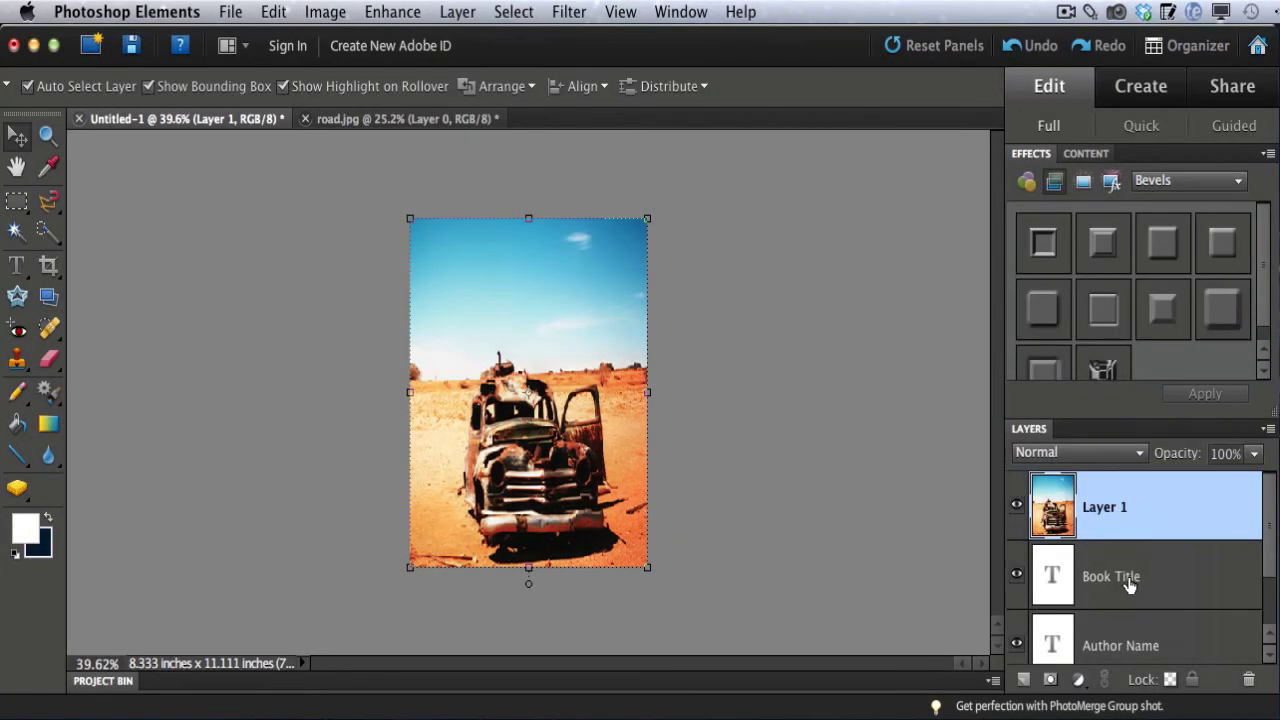
Stack Book Title and Author Name above the photo layer and lower Author Name near the bottom.
click(1129, 587)
drag(1141, 588, 1127, 499)
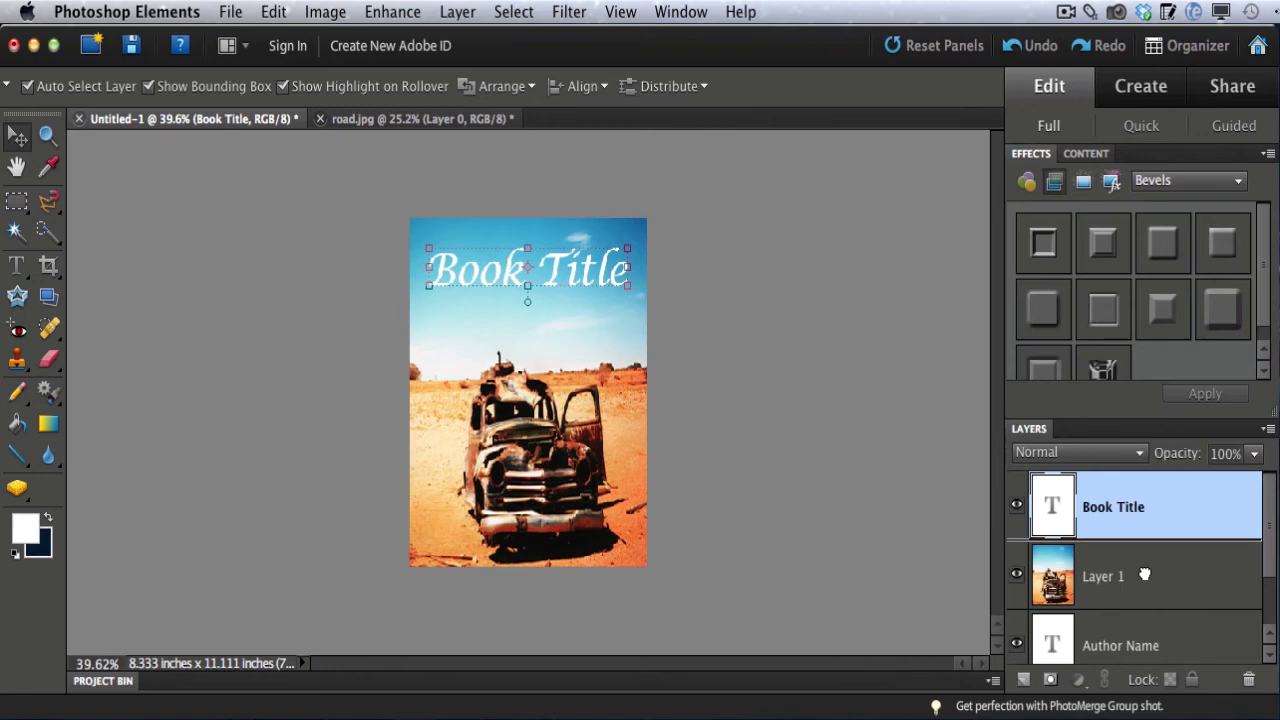
drag(1144, 575, 1144, 577)
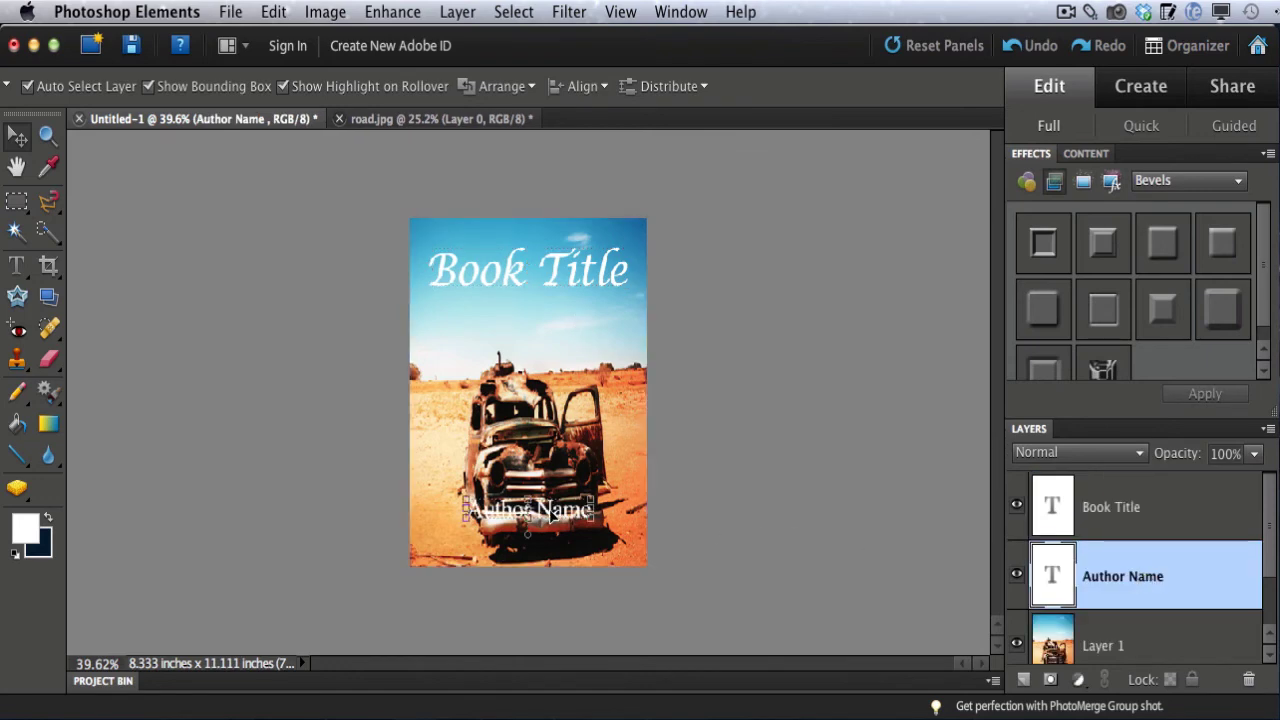
drag(549, 515, 551, 547)
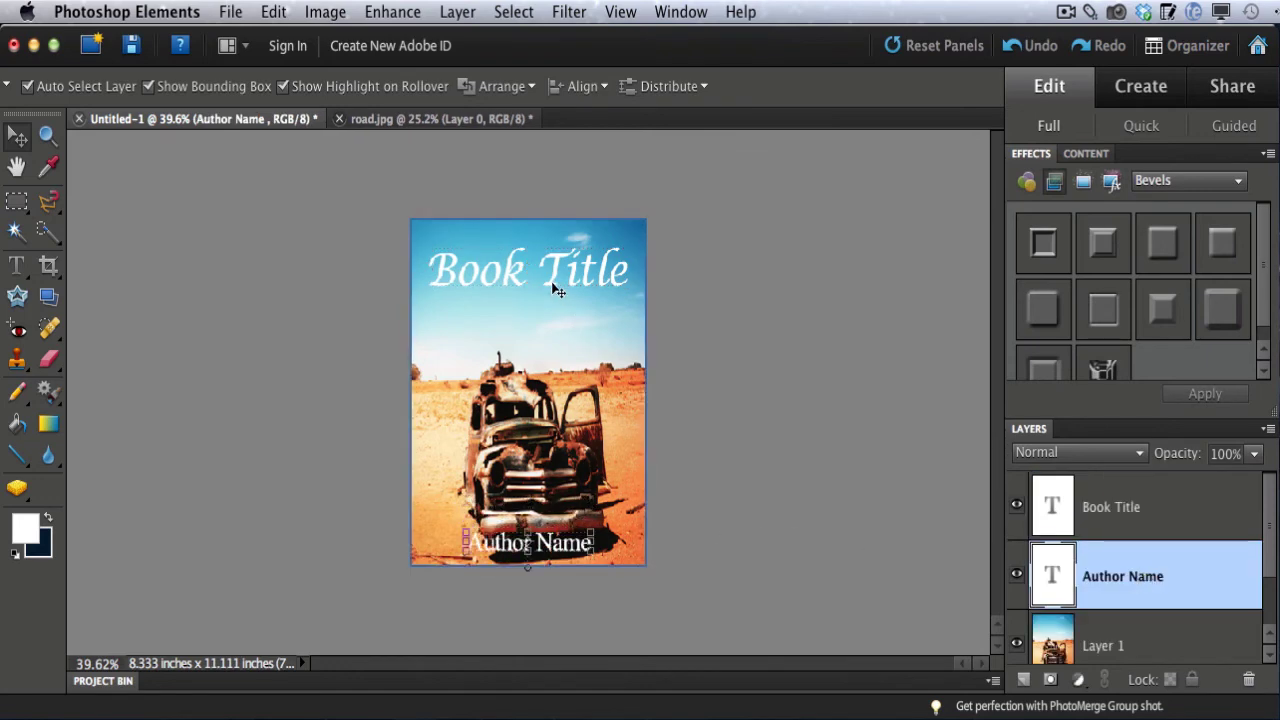
drag(552, 268, 545, 270)
Add a 'Sub Title' text line just below Book Title and select it.
key(t)
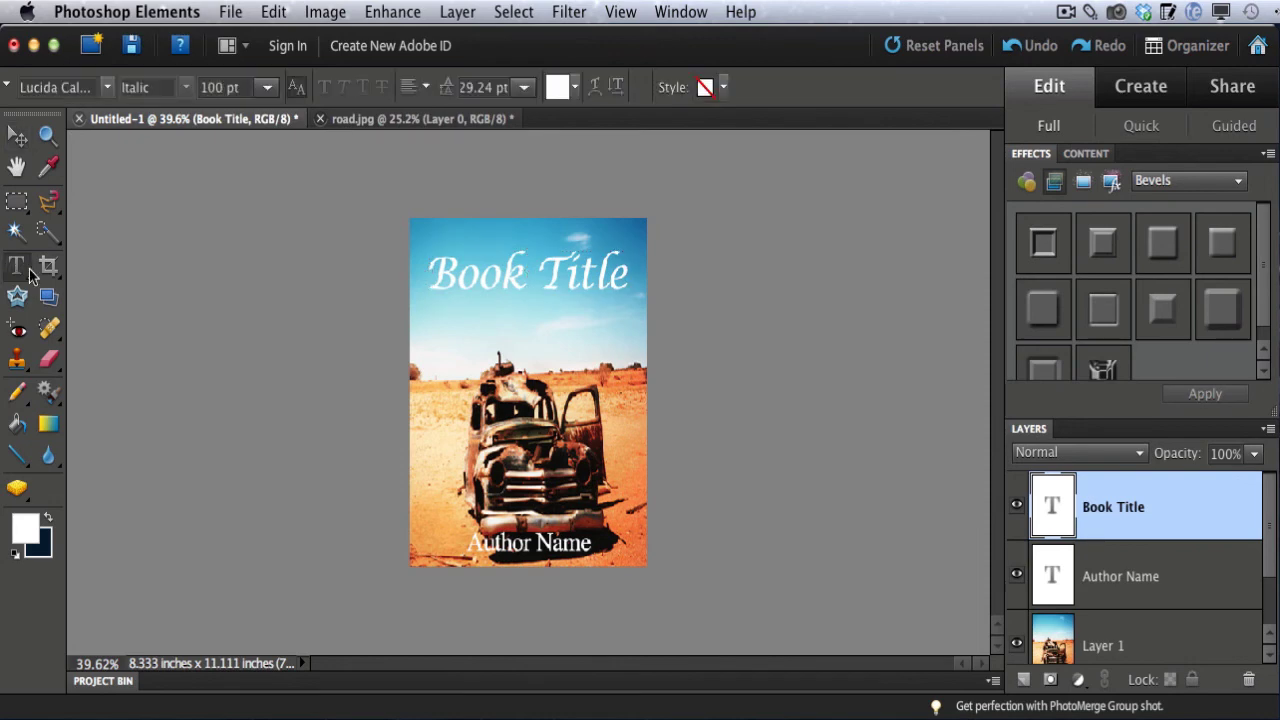
click(468, 330)
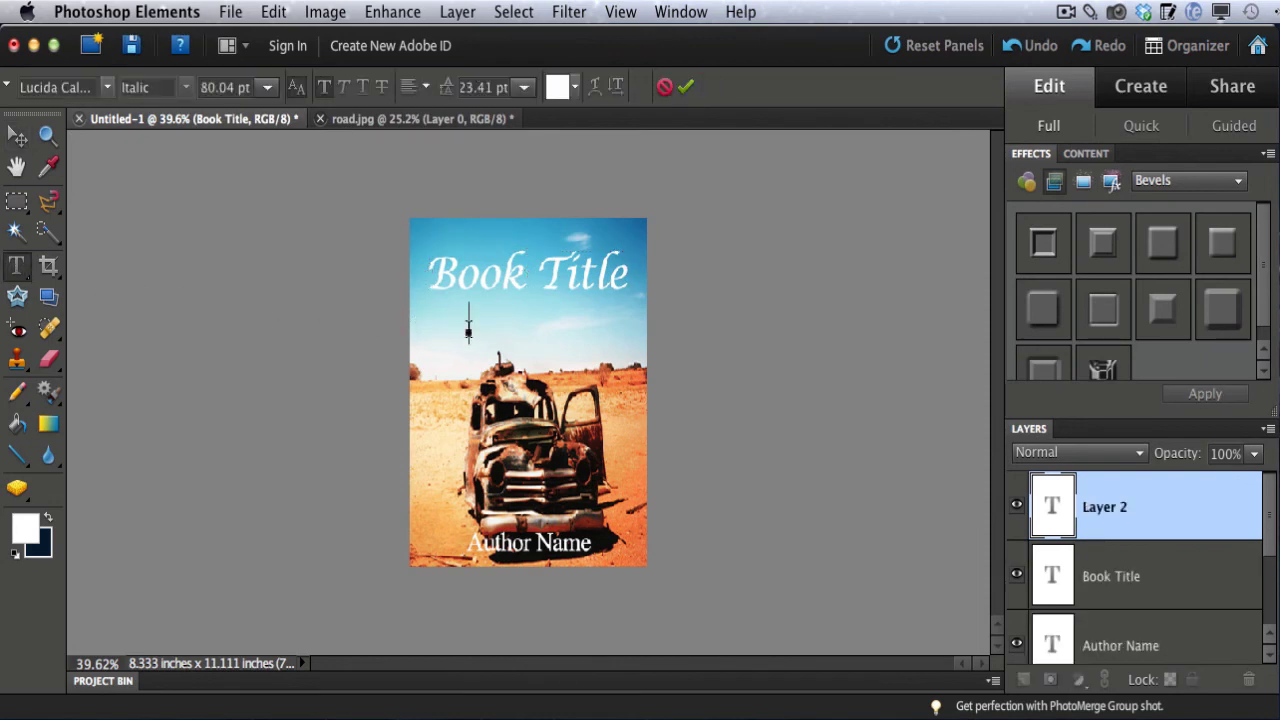
text(Sub Ti)
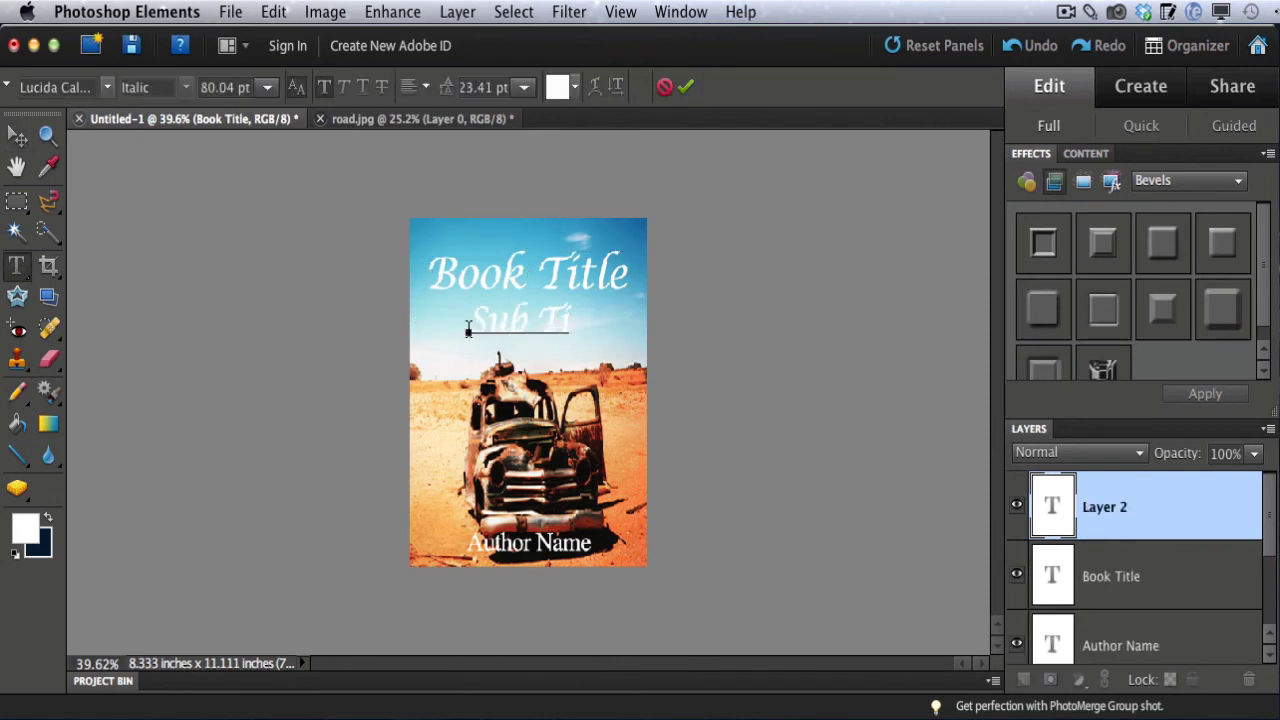
text(tle)
drag(485, 320, 604, 328)
click(609, 320)
drag(468, 322, 605, 322)
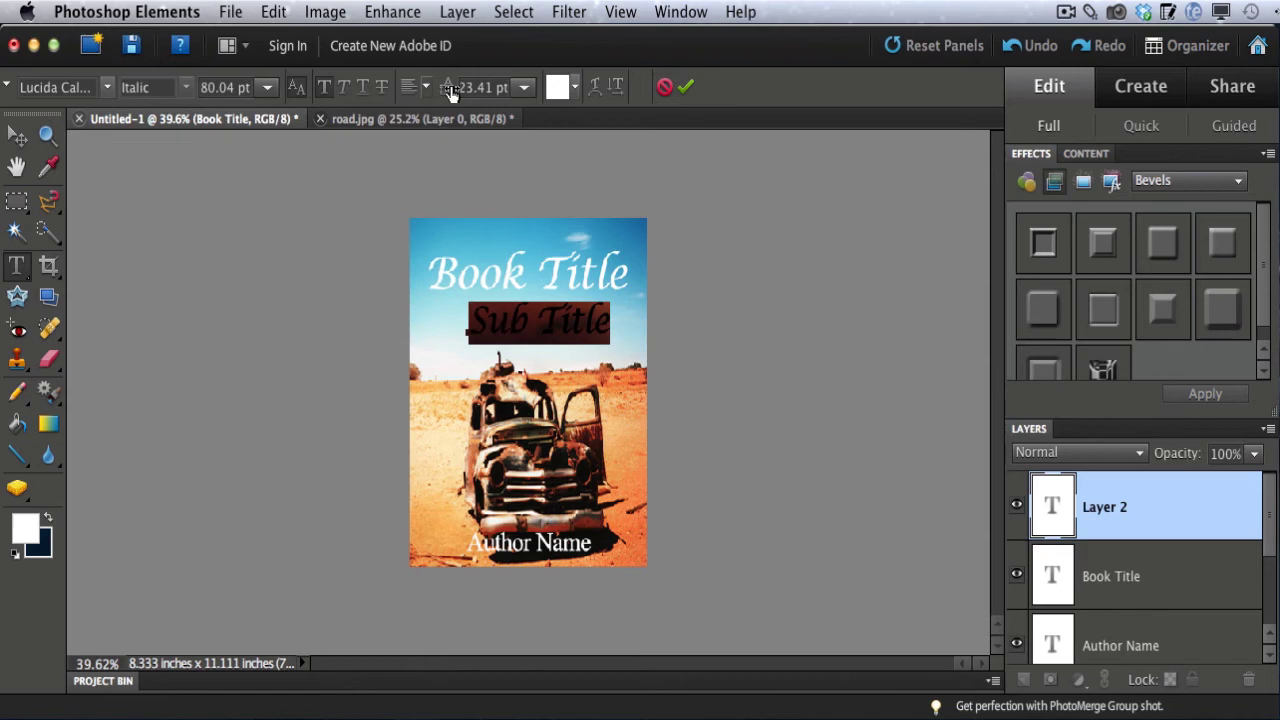
Colour the Sub Title text red and centre it beneath Book Title.
click(575, 89)
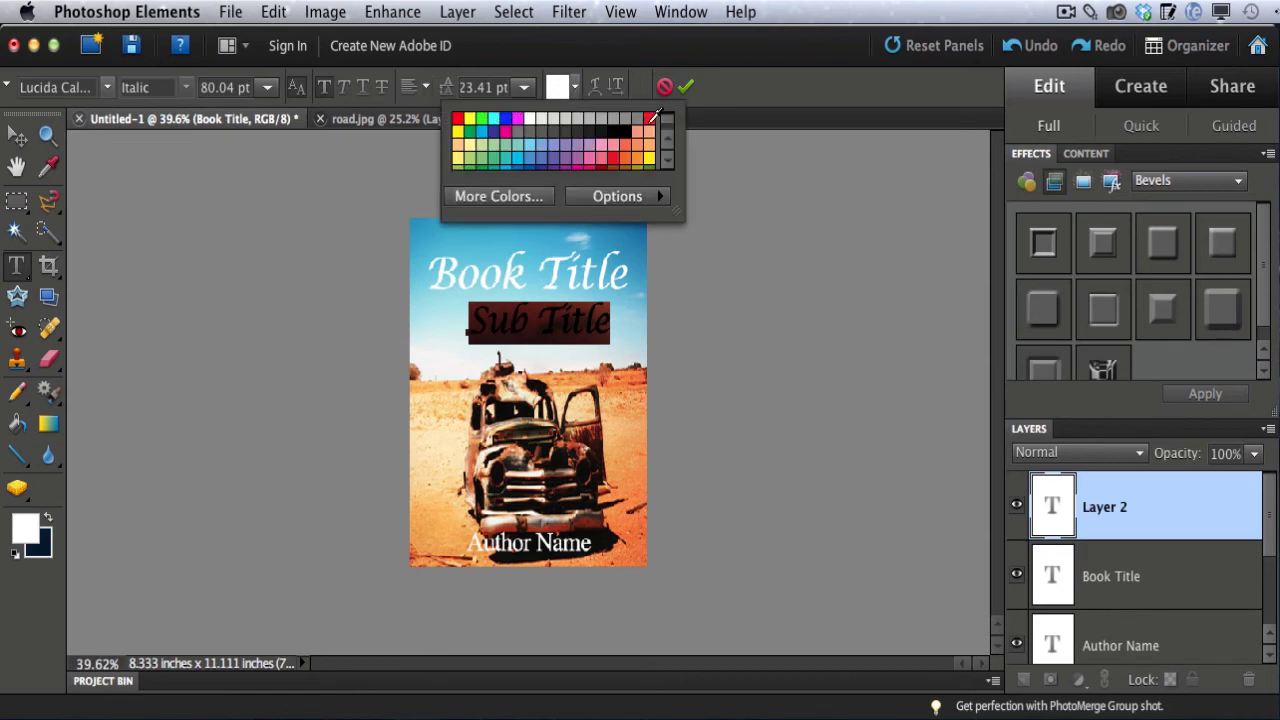
click(650, 119)
click(687, 87)
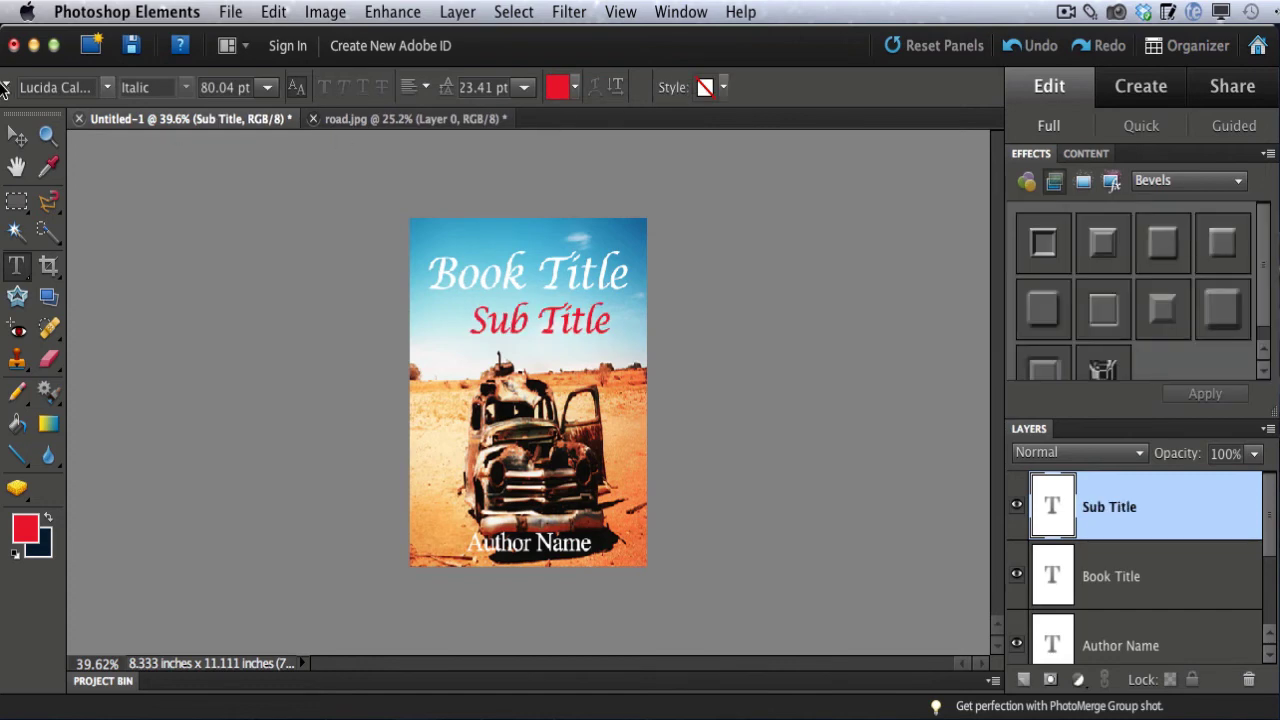
click(17, 135)
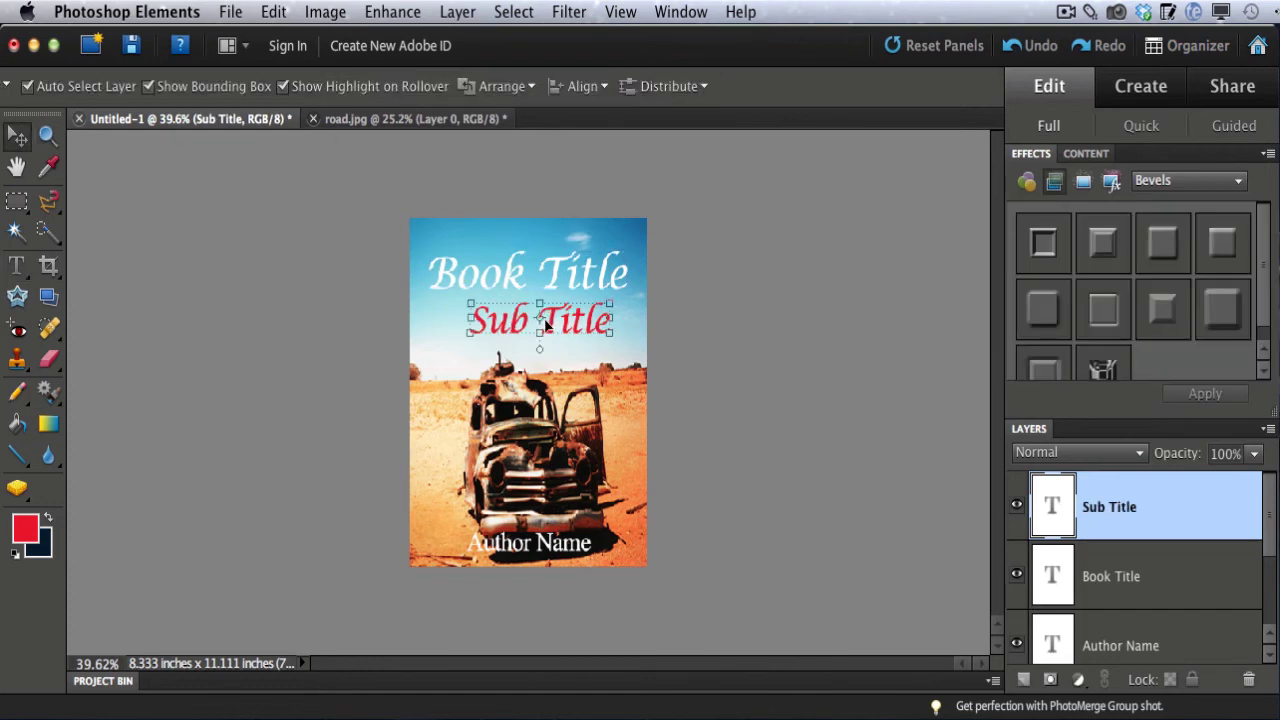
mouse_move(545, 325)
mouse_down()
mouse_move(516, 330)
mouse_move(531, 289)
mouse_move(531, 317)
mouse_up()
click(560, 450)
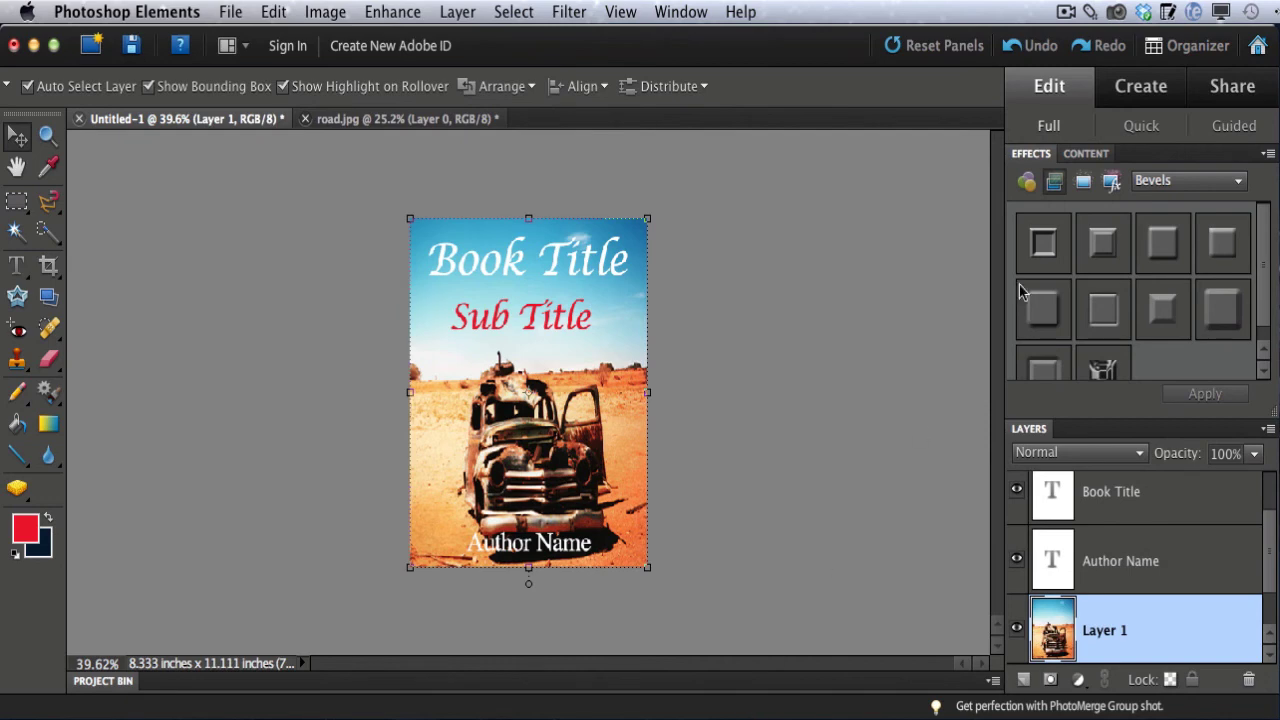
Undo ten edits back to the navy cover with the photo across the top, then select the Background.
click(1040, 48)
click(1040, 48)
click(1040, 48)
click(1040, 48)
click(1040, 48)
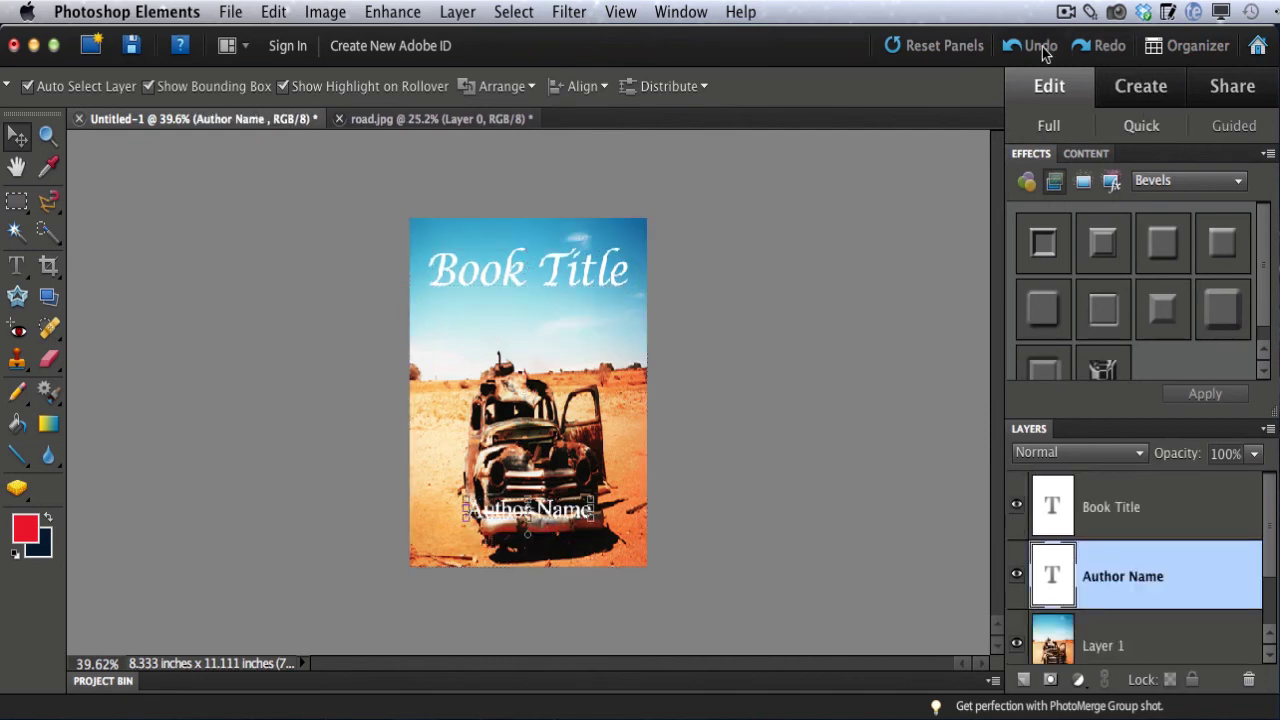
click(1040, 48)
click(1040, 48)
click(1040, 48)
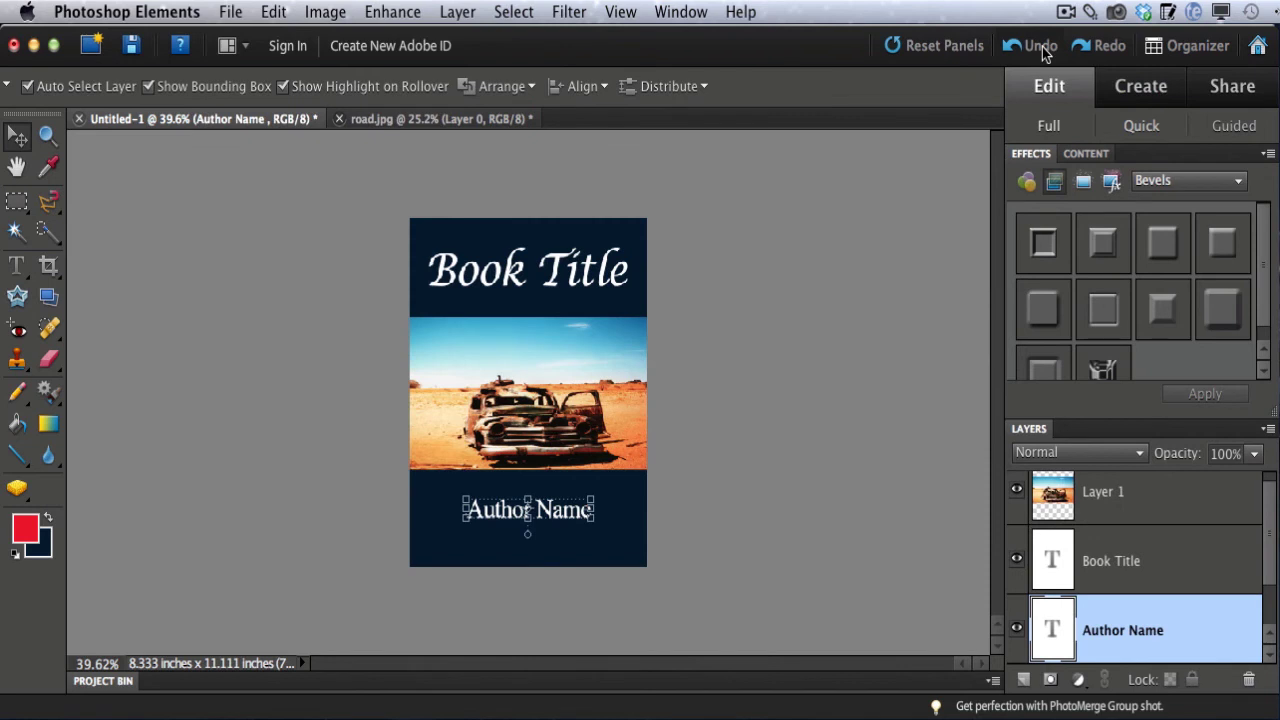
click(1040, 48)
click(1040, 48)
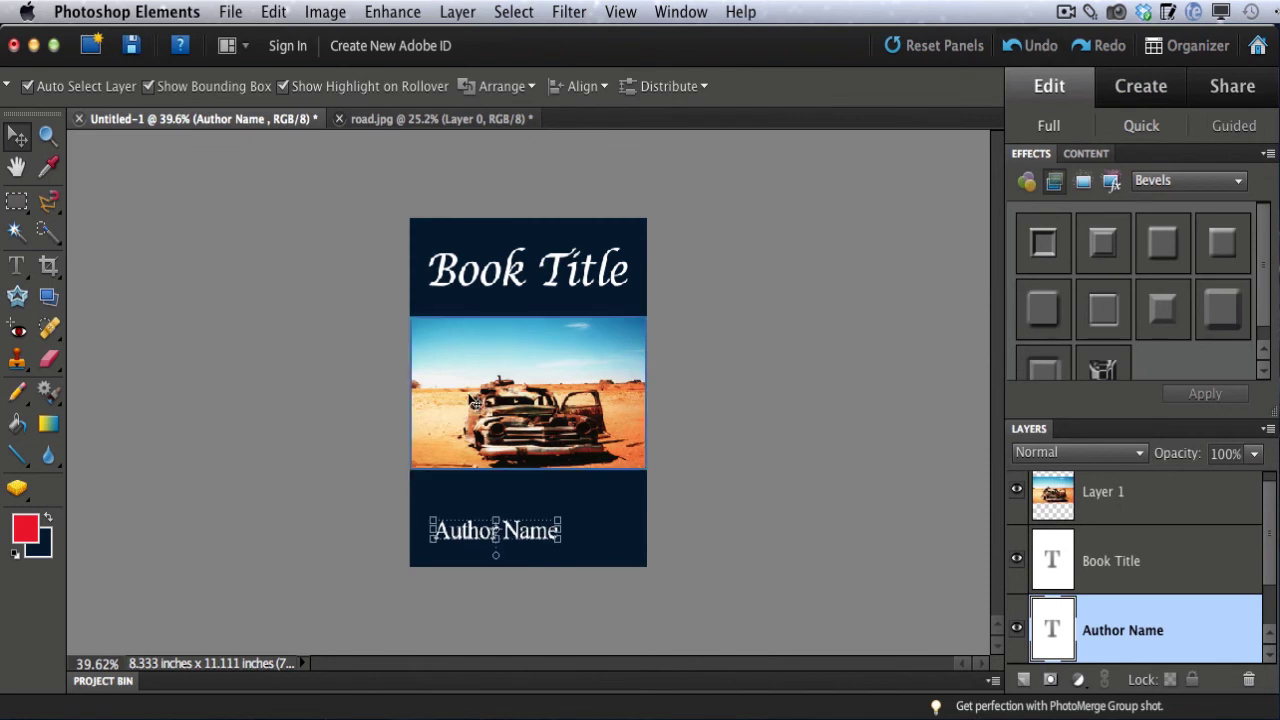
click(1040, 48)
click(1040, 48)
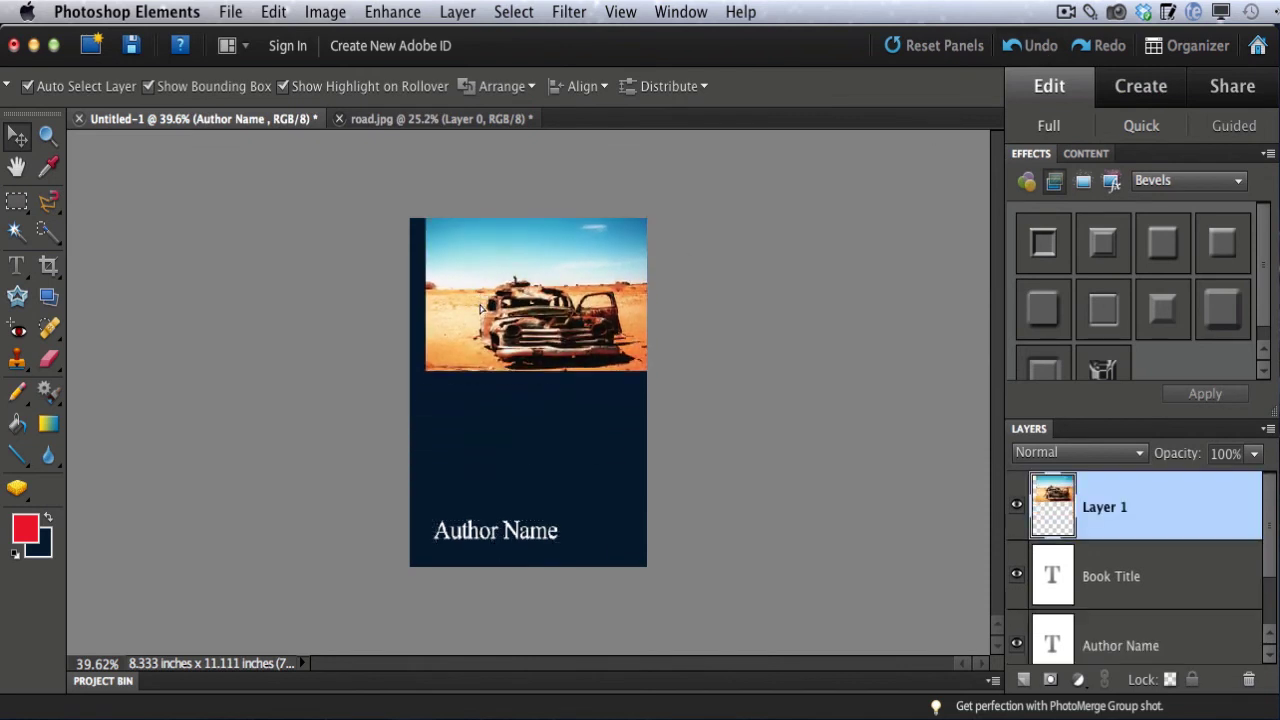
click(483, 480)
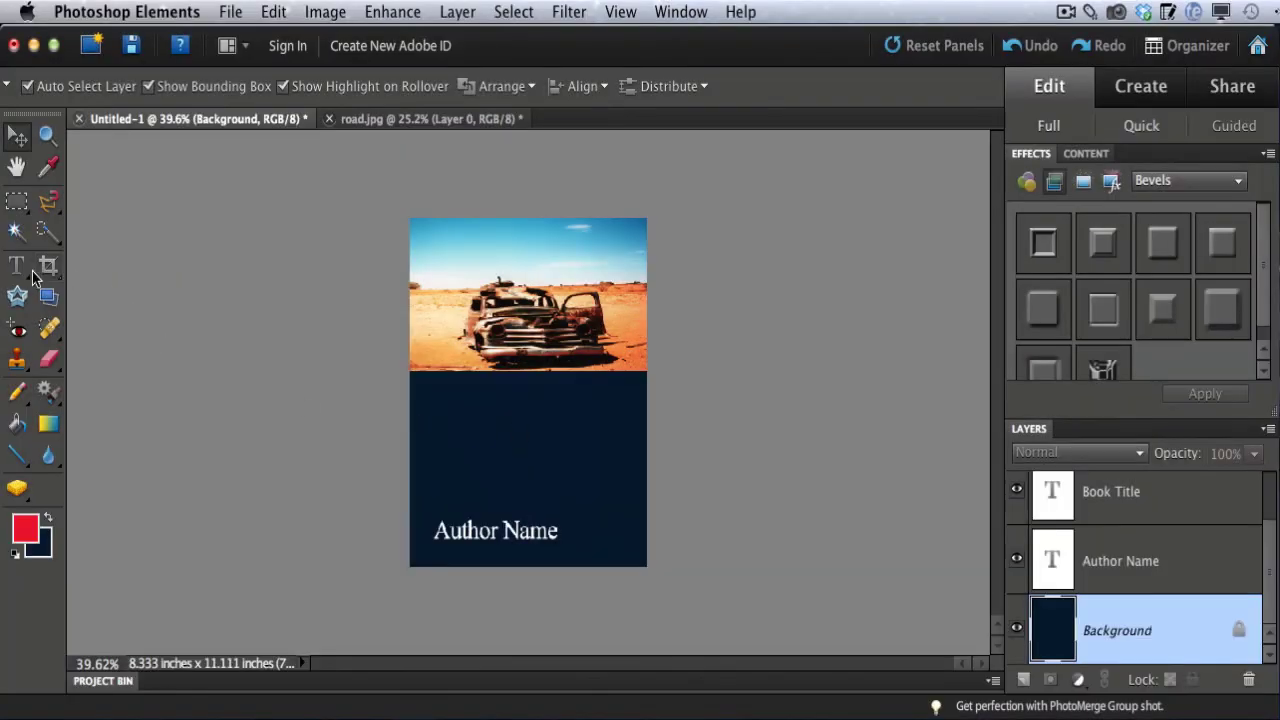
click(18, 268)
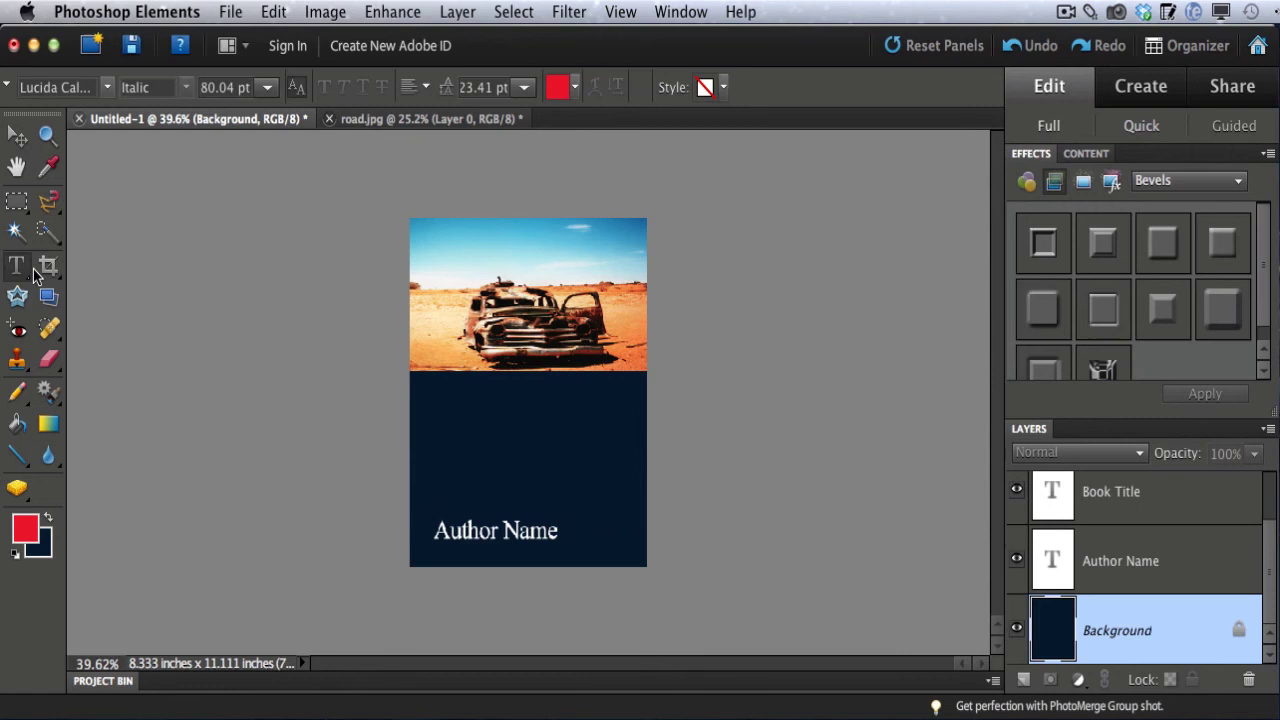
Set the text colour to white and the font size to 48 pt.
click(575, 88)
click(530, 118)
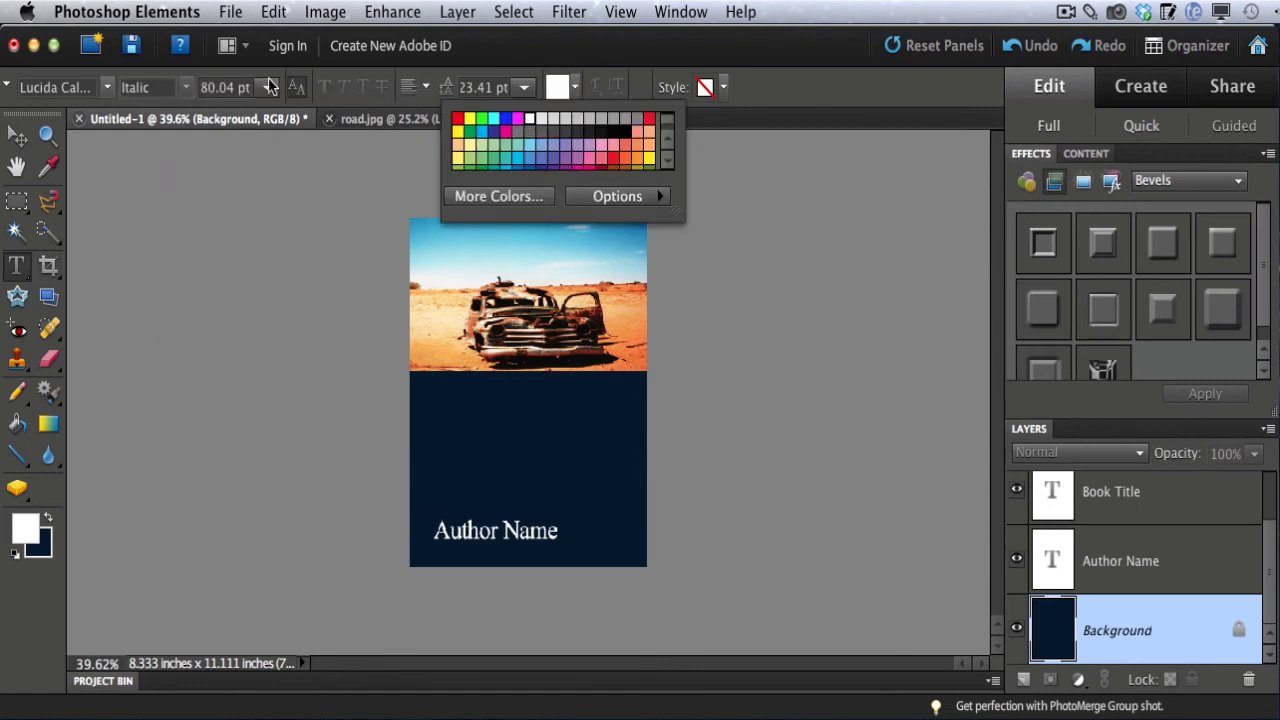
click(266, 87)
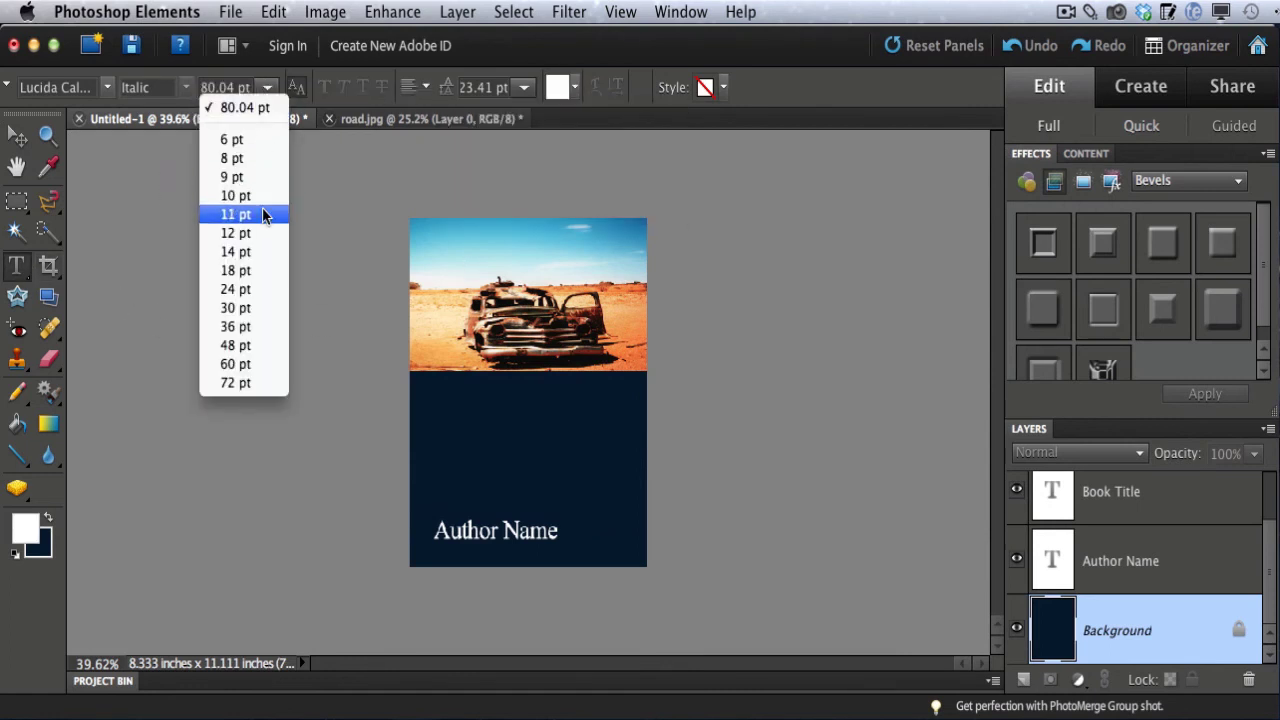
click(255, 364)
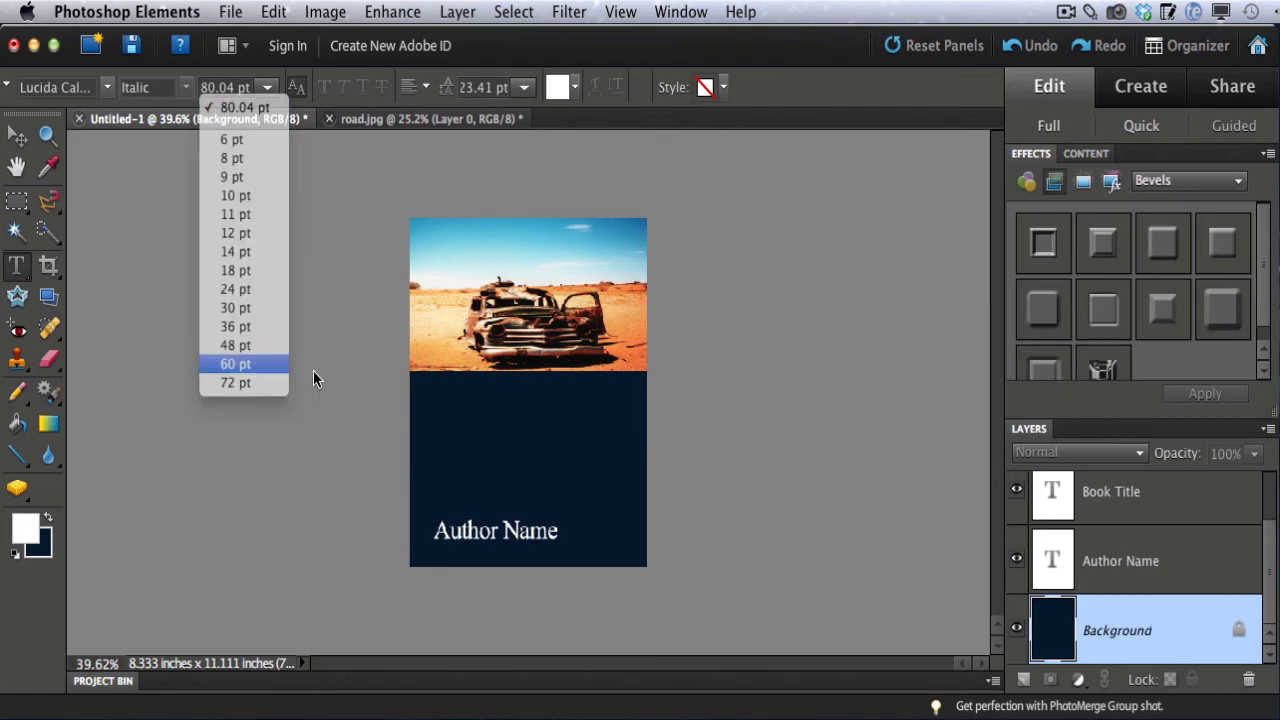
click(266, 88)
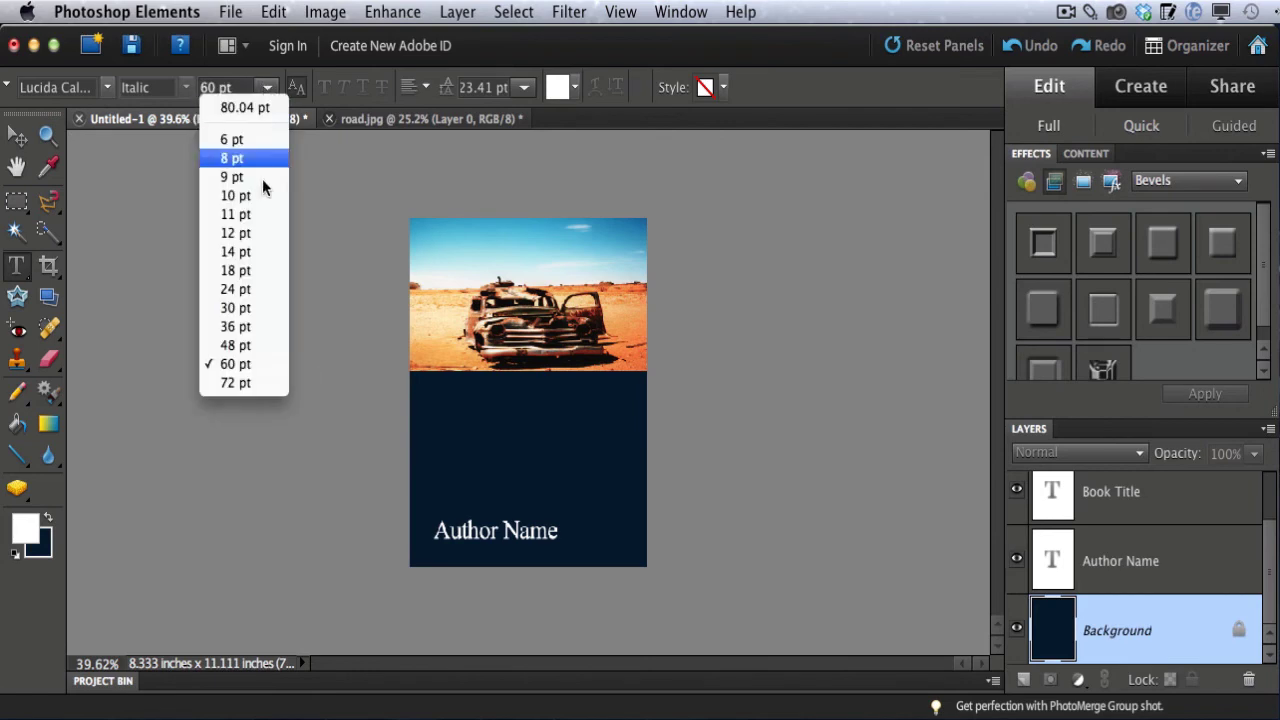
click(245, 345)
Add 'This is my paragraph' at 36 pt in the navy area below the photo.
click(423, 415)
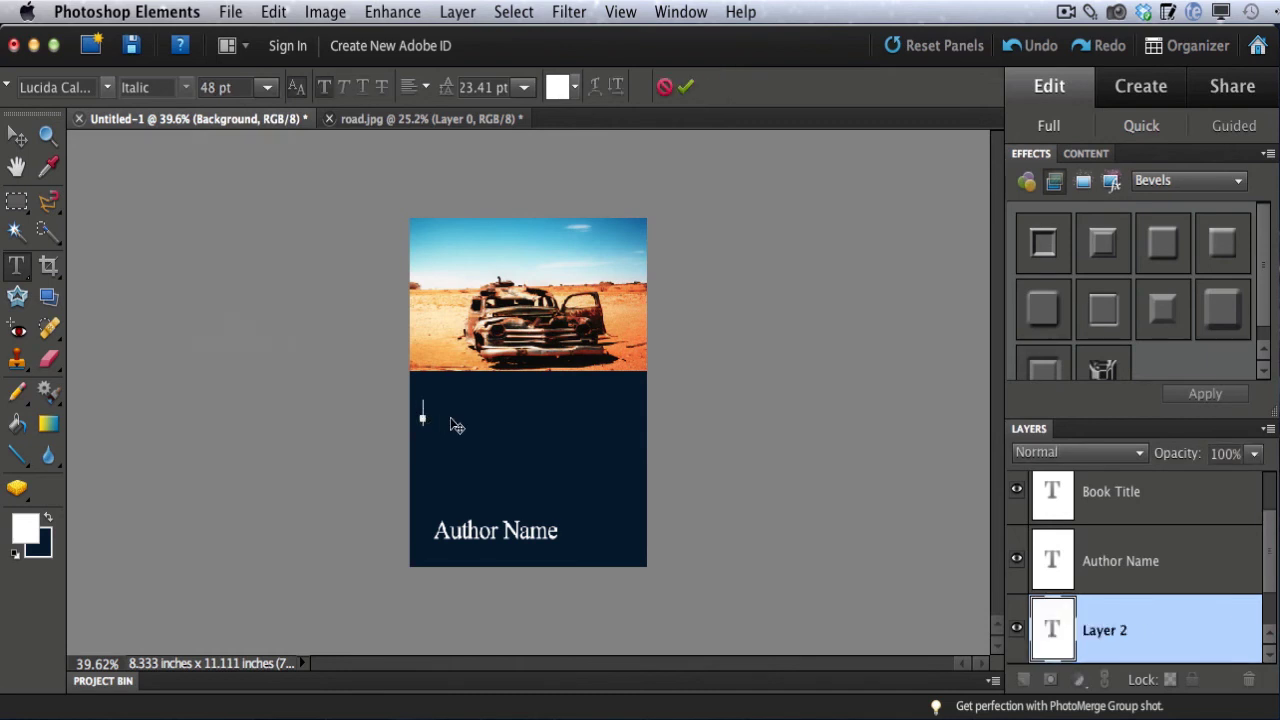
text(This is my paragraph)
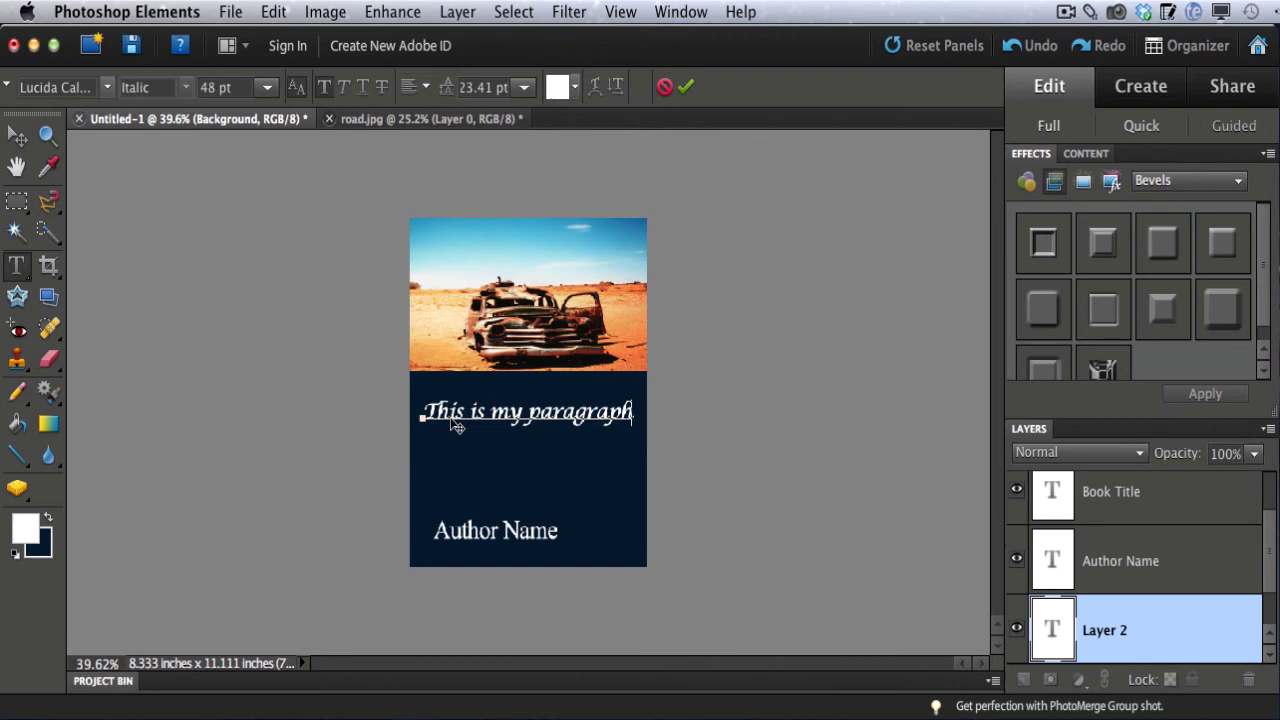
drag(425, 412, 628, 411)
click(267, 91)
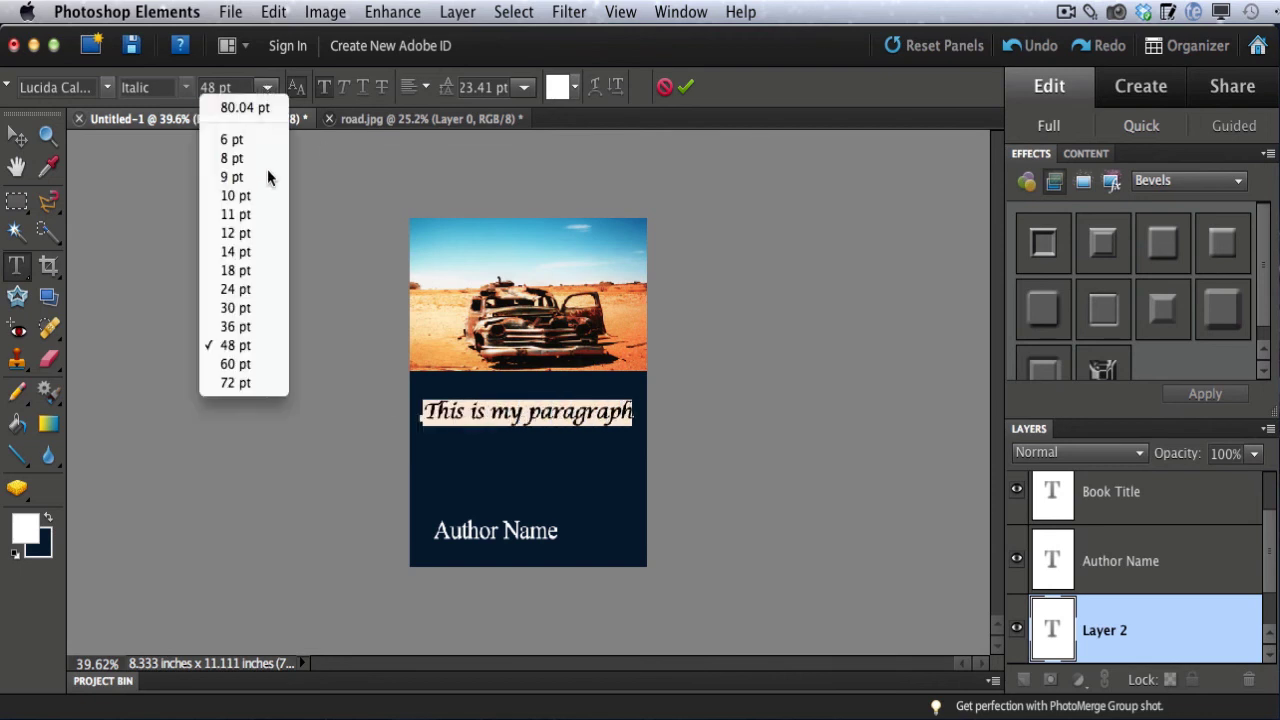
click(235, 329)
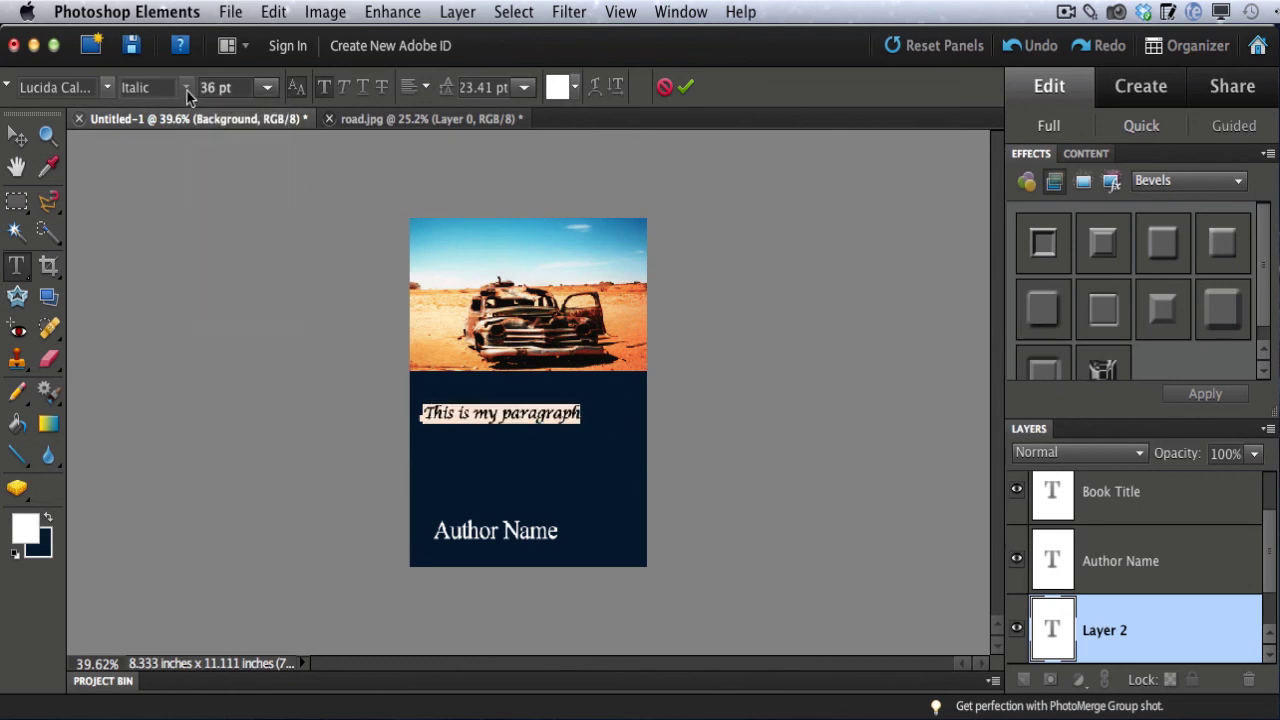
click(686, 87)
drag(423, 413, 582, 414)
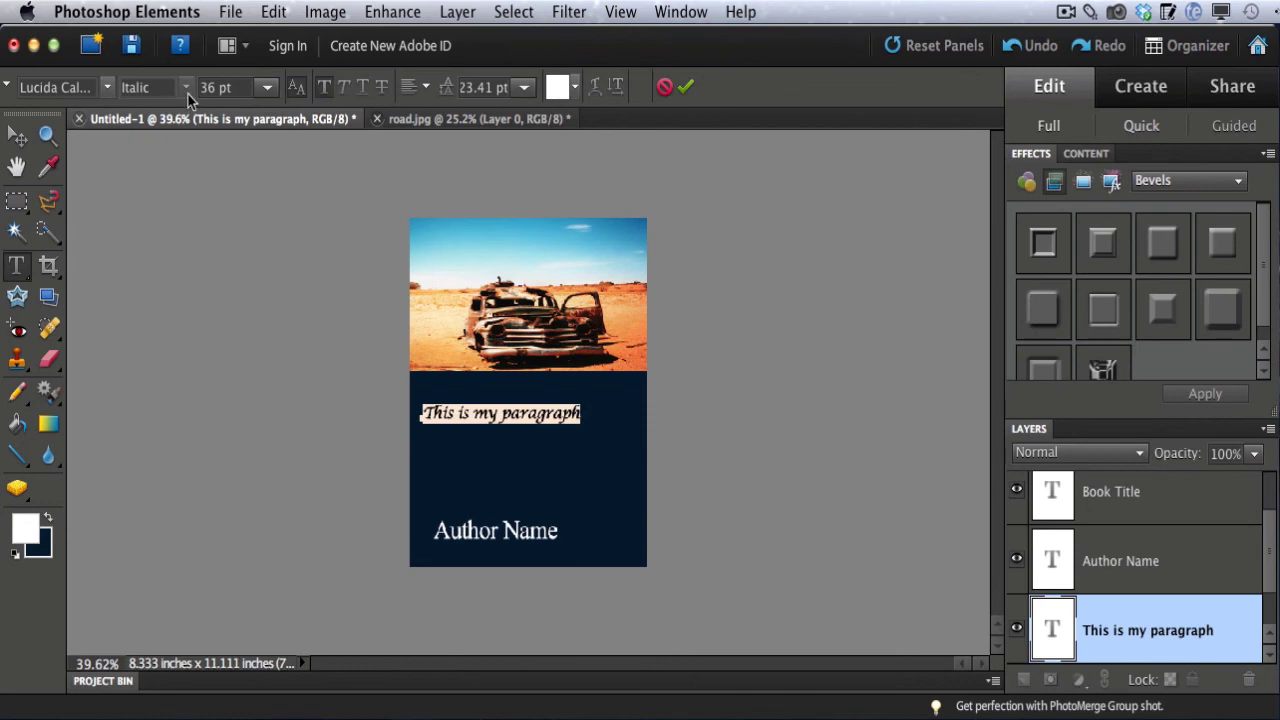
Change the paragraph to Myriad Web Pro and add 'and first line.' plus 'This is my second line.'.
click(104, 87)
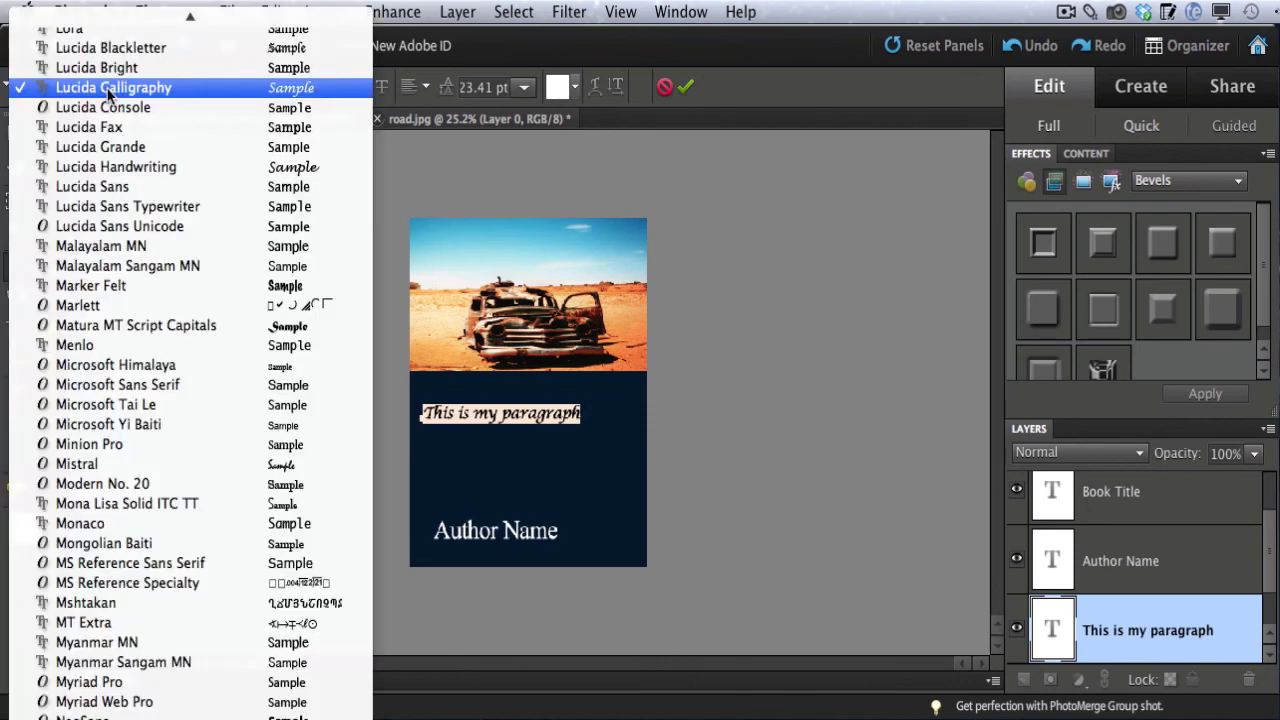
scroll(198, 505, down, 5)
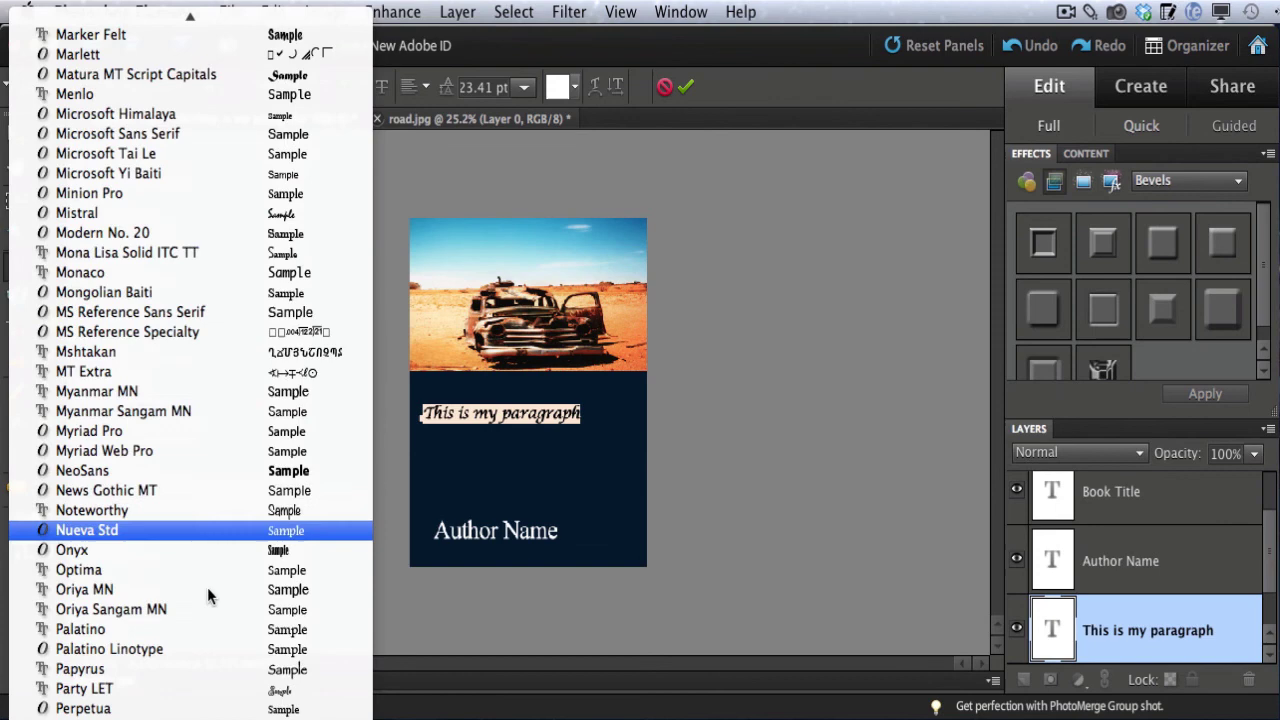
click(184, 456)
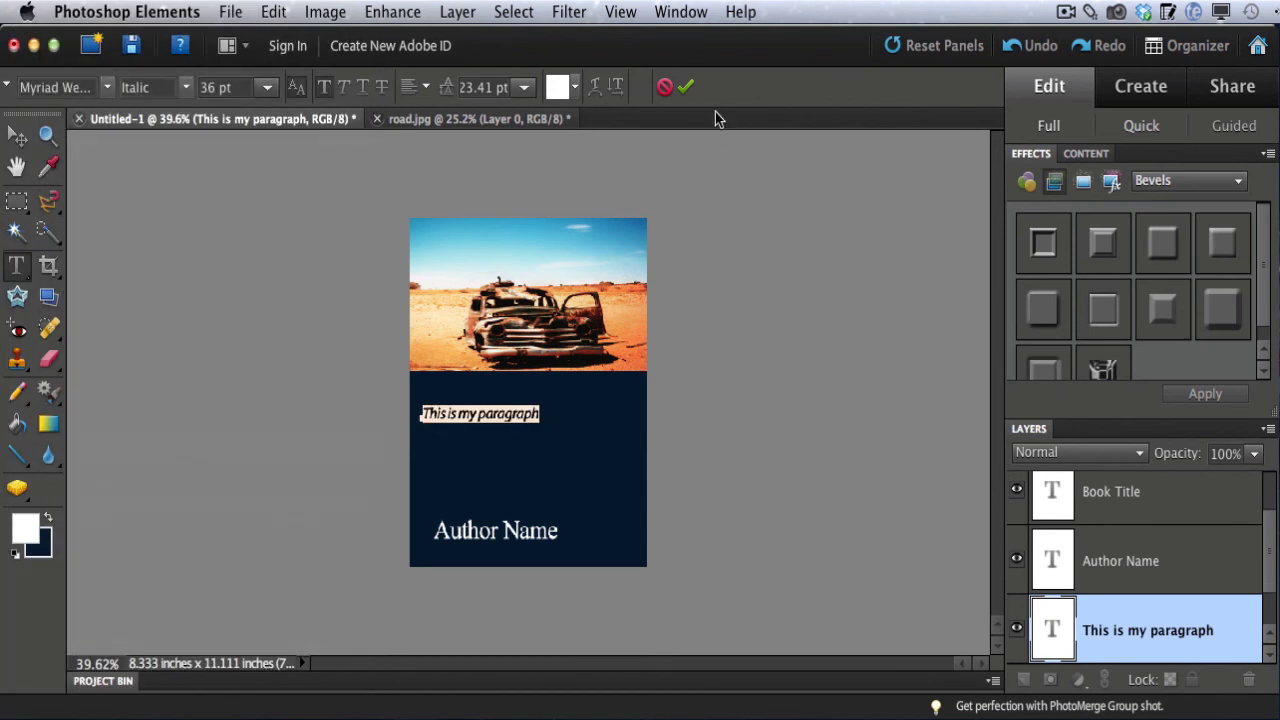
click(685, 87)
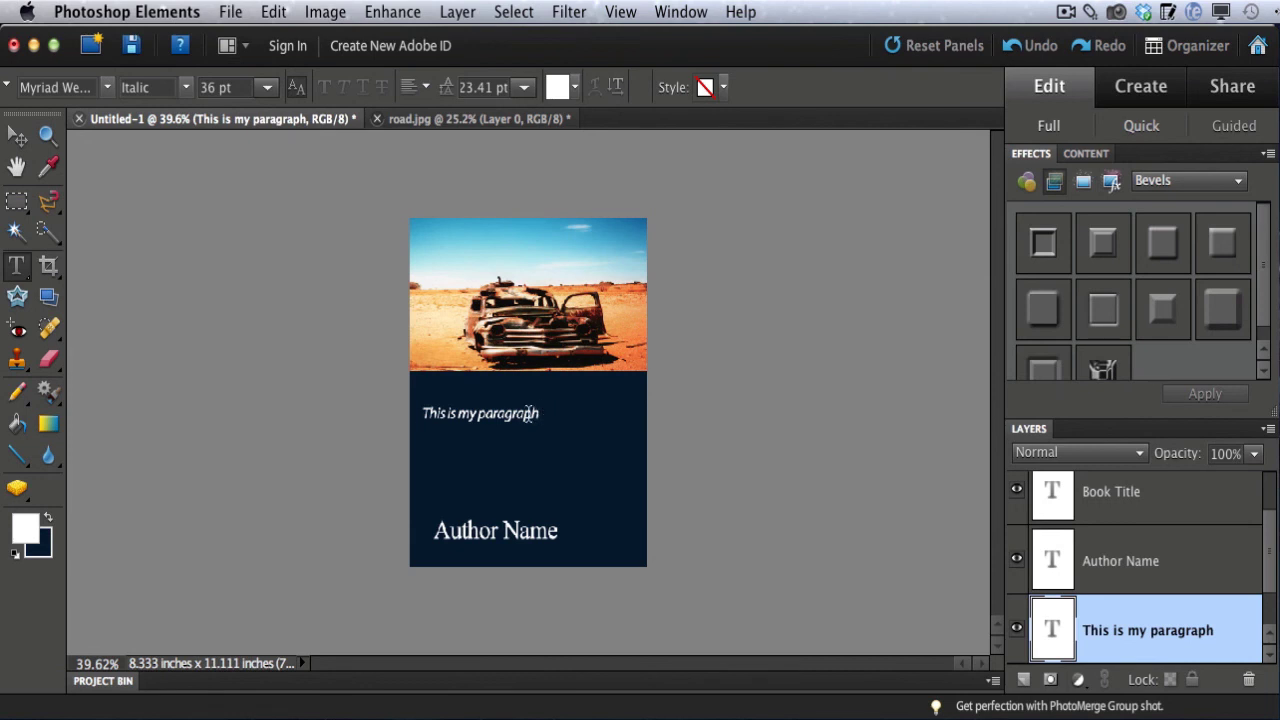
click(534, 413)
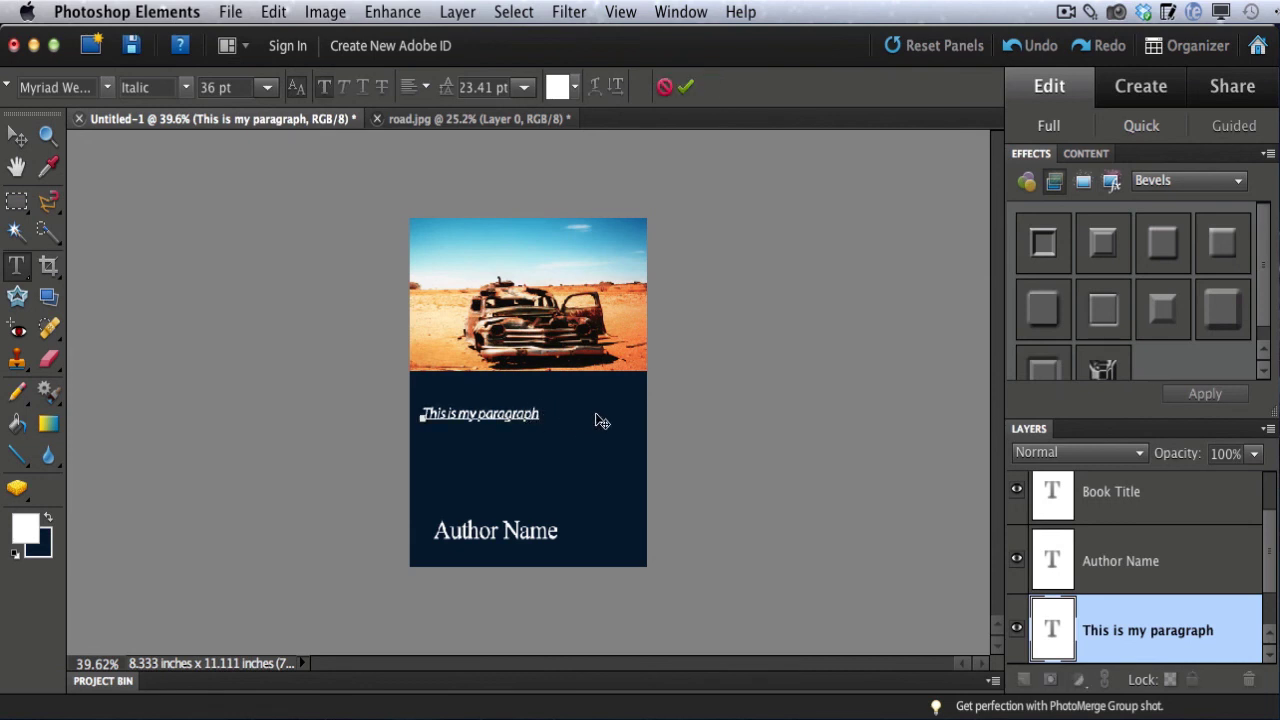
text(and)
text(This is my second line.)
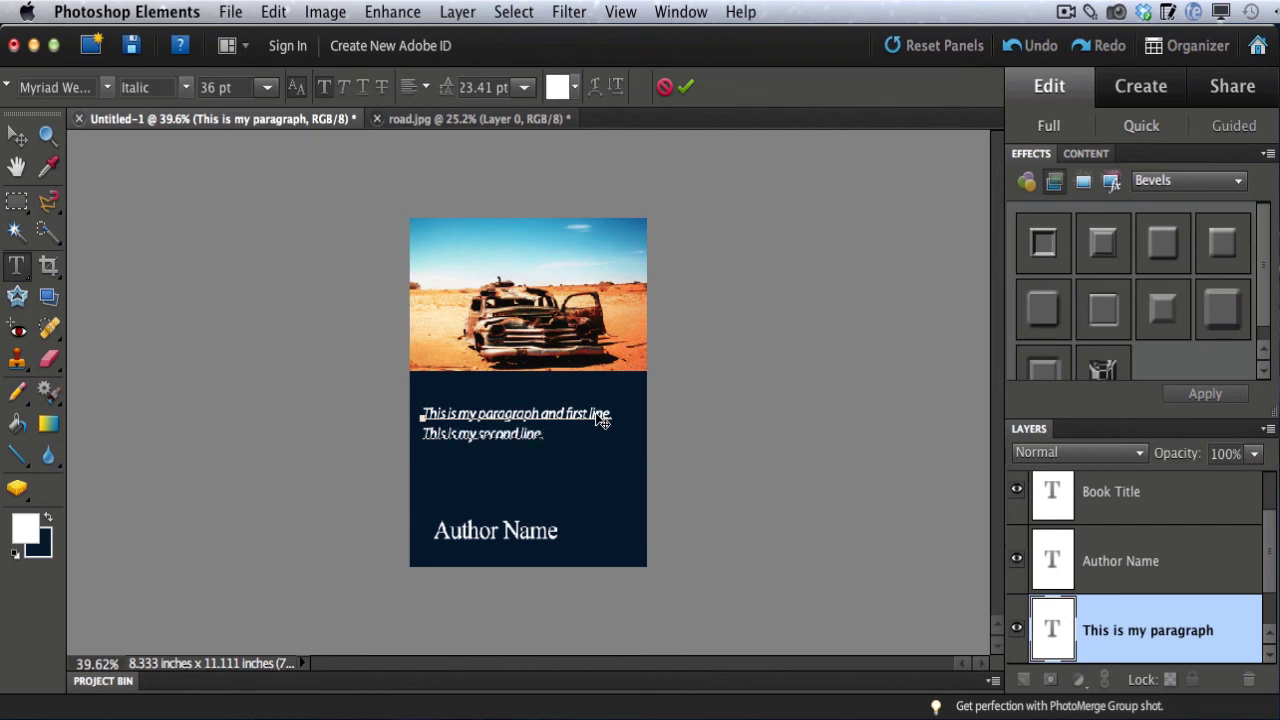
Scale the two-line paragraph to about 112% and nudge it up just below the car photo.
click(686, 87)
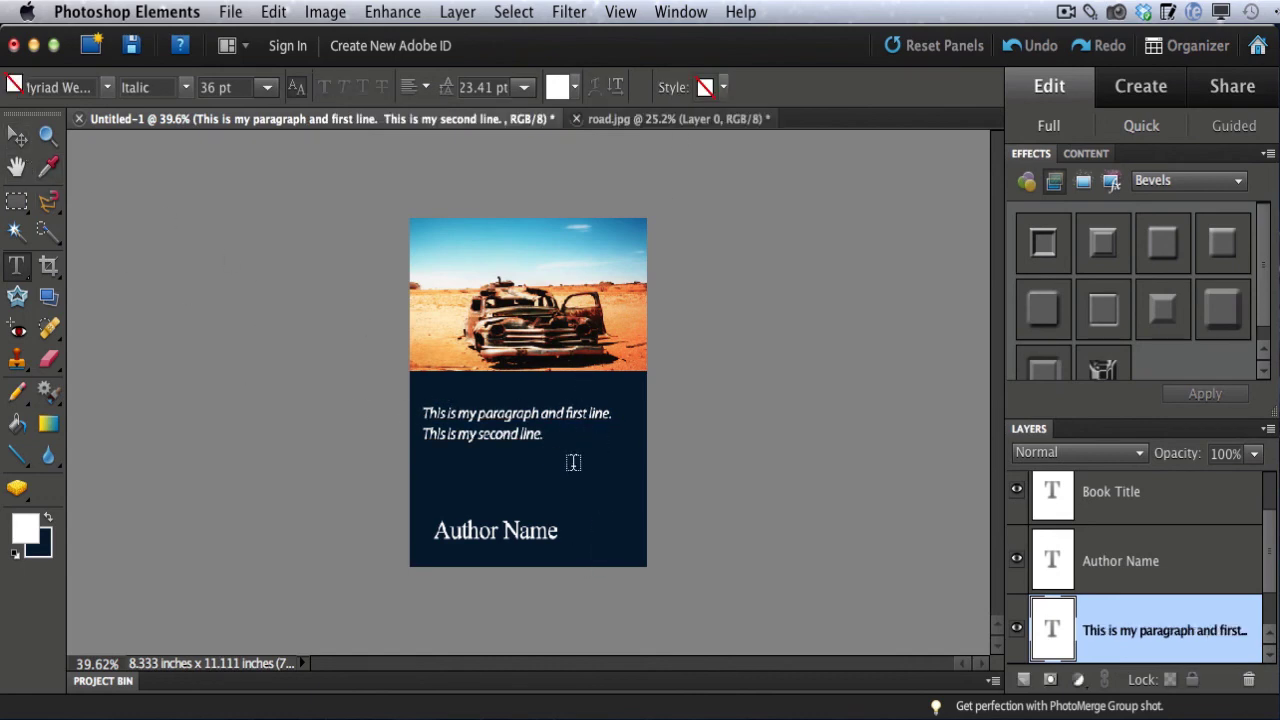
click(17, 137)
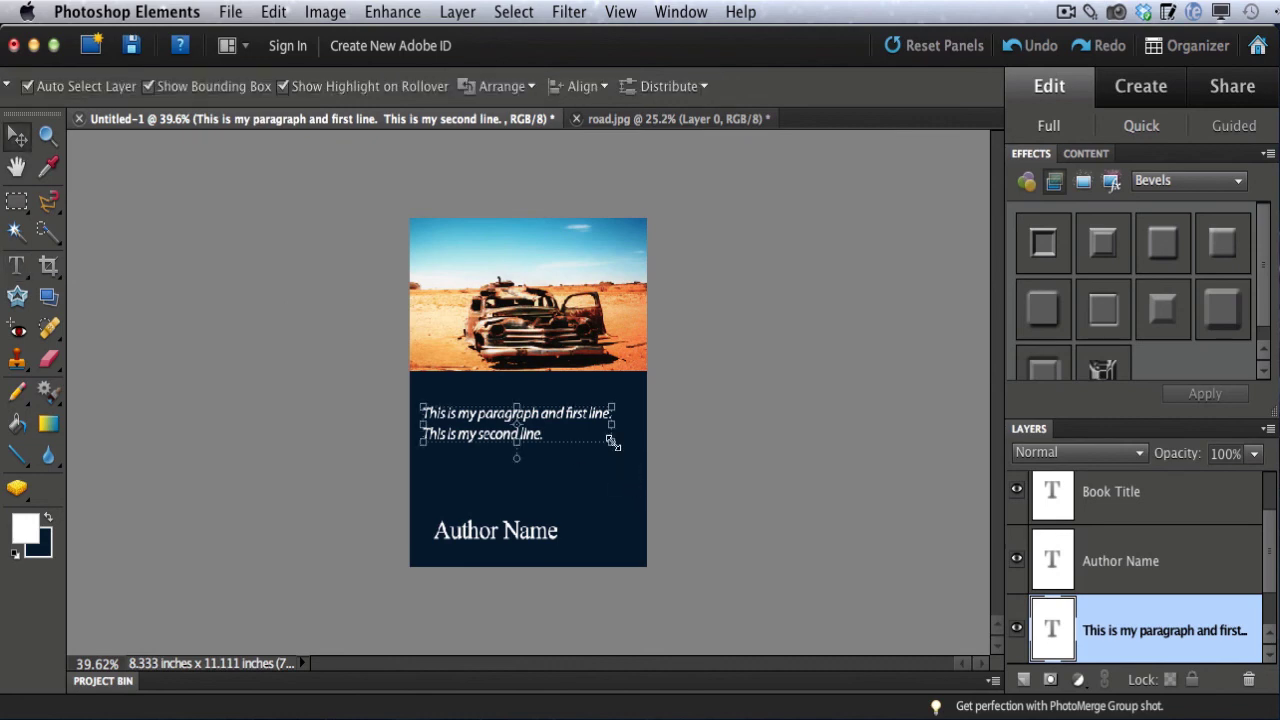
drag(611, 443, 620, 491)
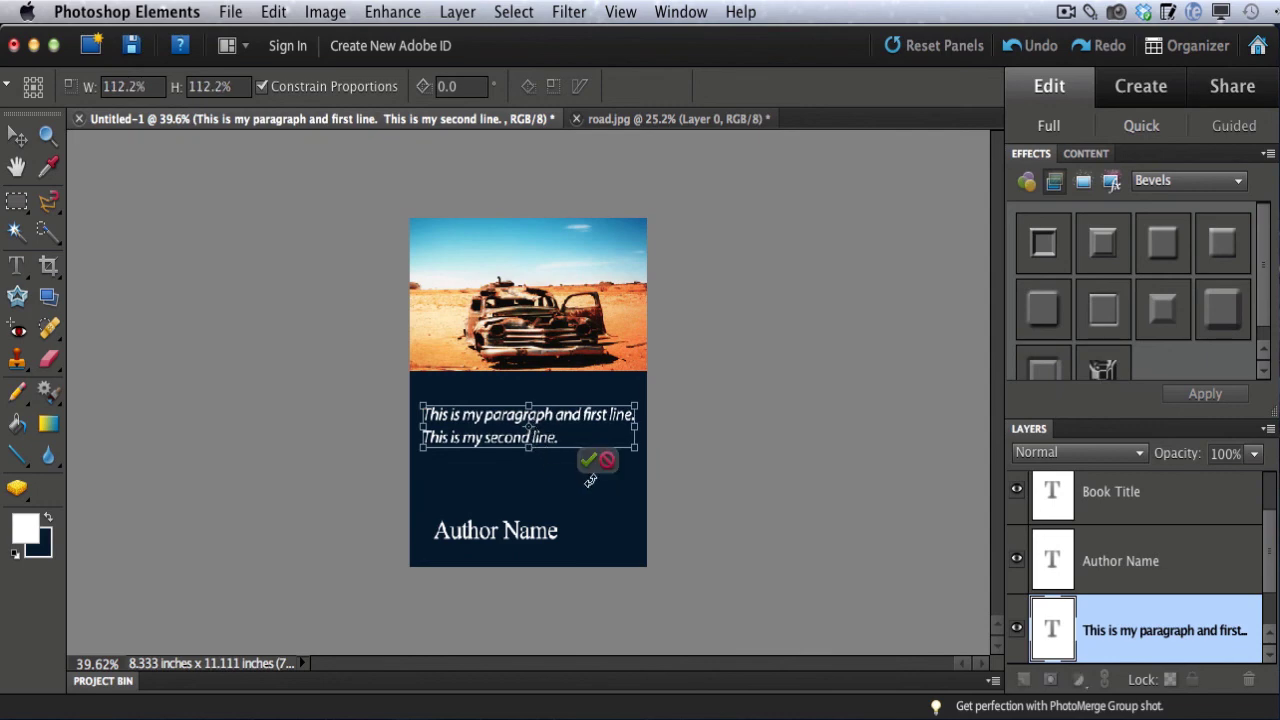
click(588, 463)
mouse_move(545, 434)
mouse_down()
mouse_move(545, 469)
mouse_move(544, 431)
mouse_up()
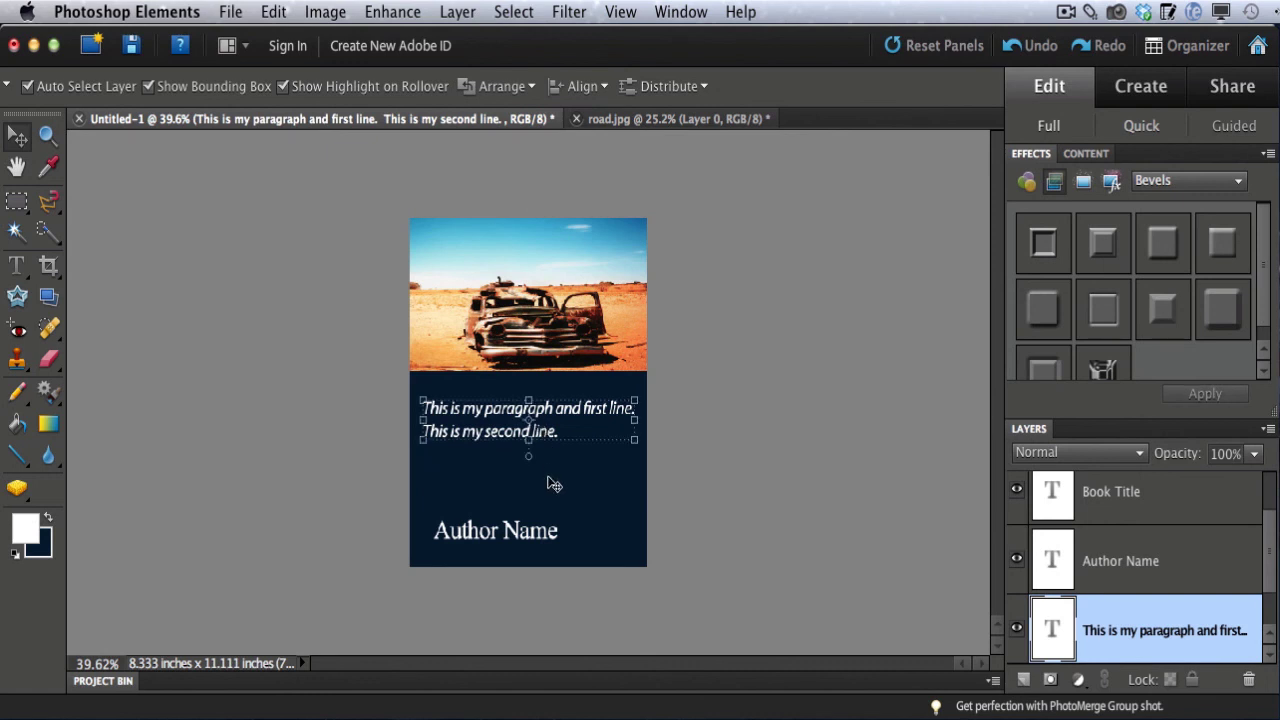
click(551, 480)
click(474, 428)
drag(474, 428, 476, 424)
click(764, 507)
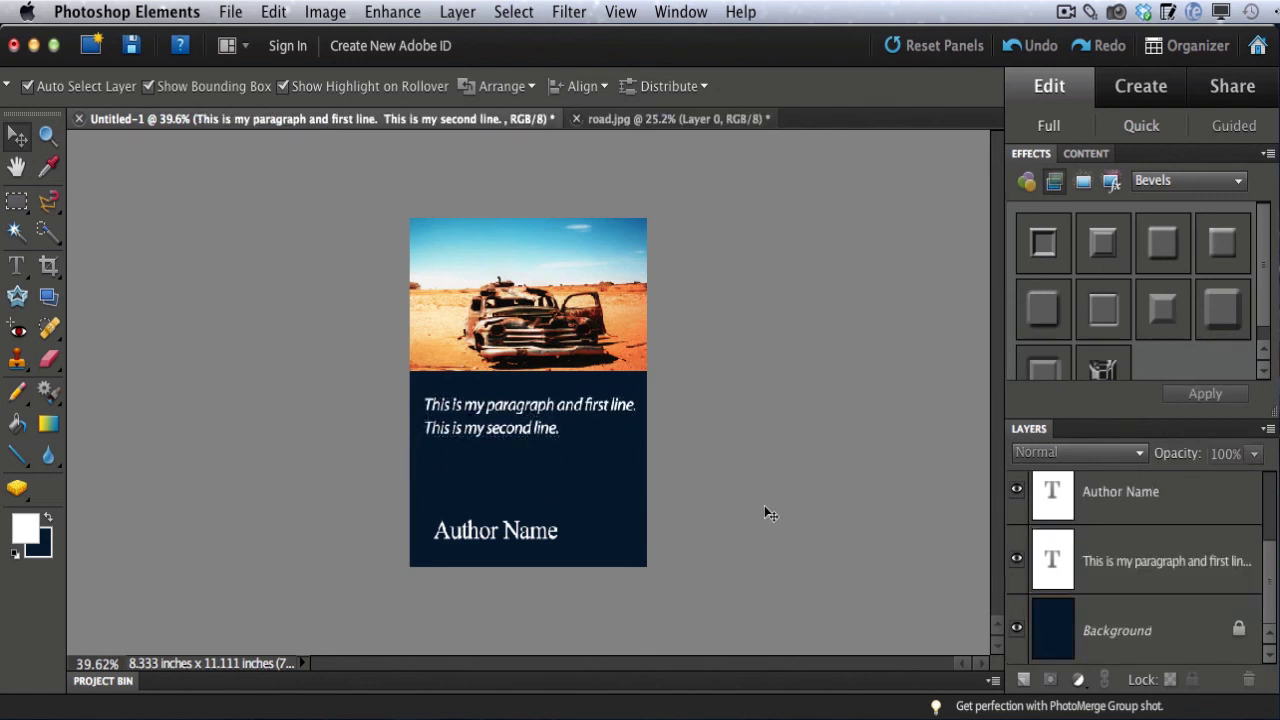